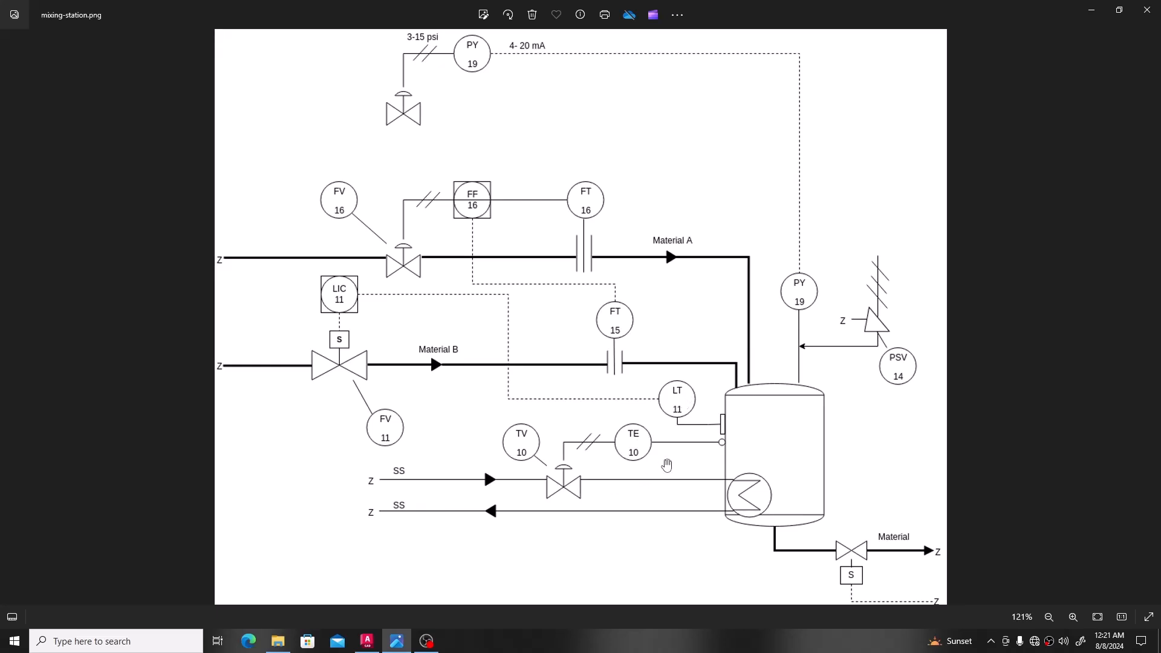
- Examine the mixing-station diagram, following the Material A and B lines, instrument bubbles, steam loop and tank outlet
{"action": "scroll", "coordinate": [665, 426], "scroll_direction": "down", "scroll_amount": 1}
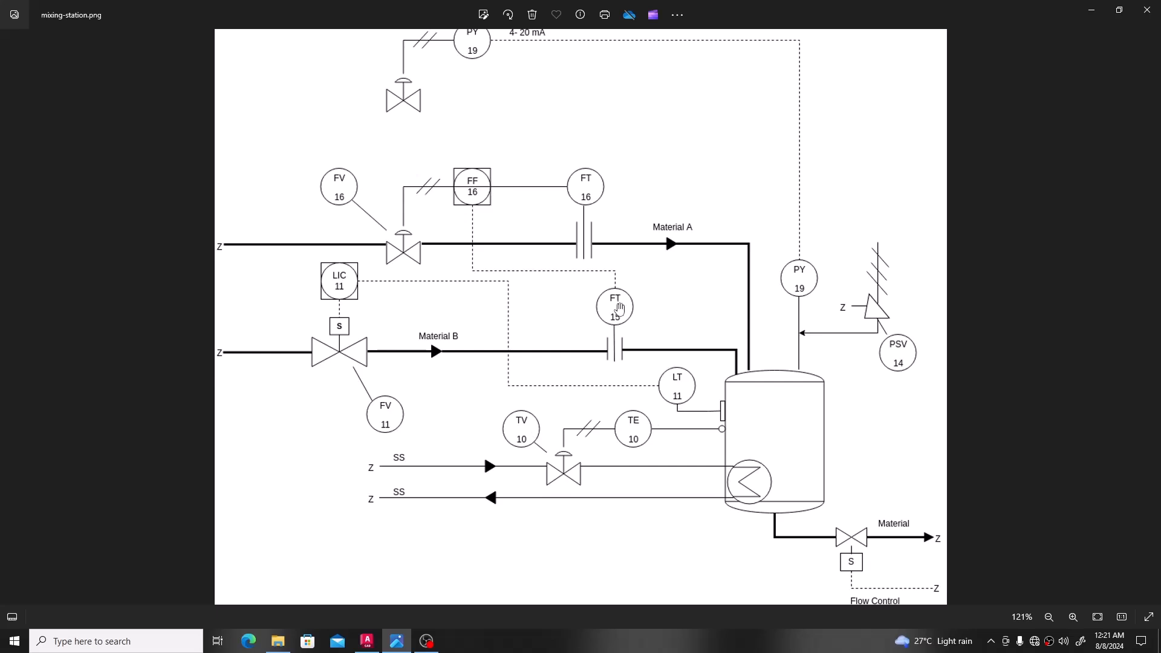
{"action": "scroll", "coordinate": [519, 423], "scroll_direction": "up", "scroll_amount": 3}
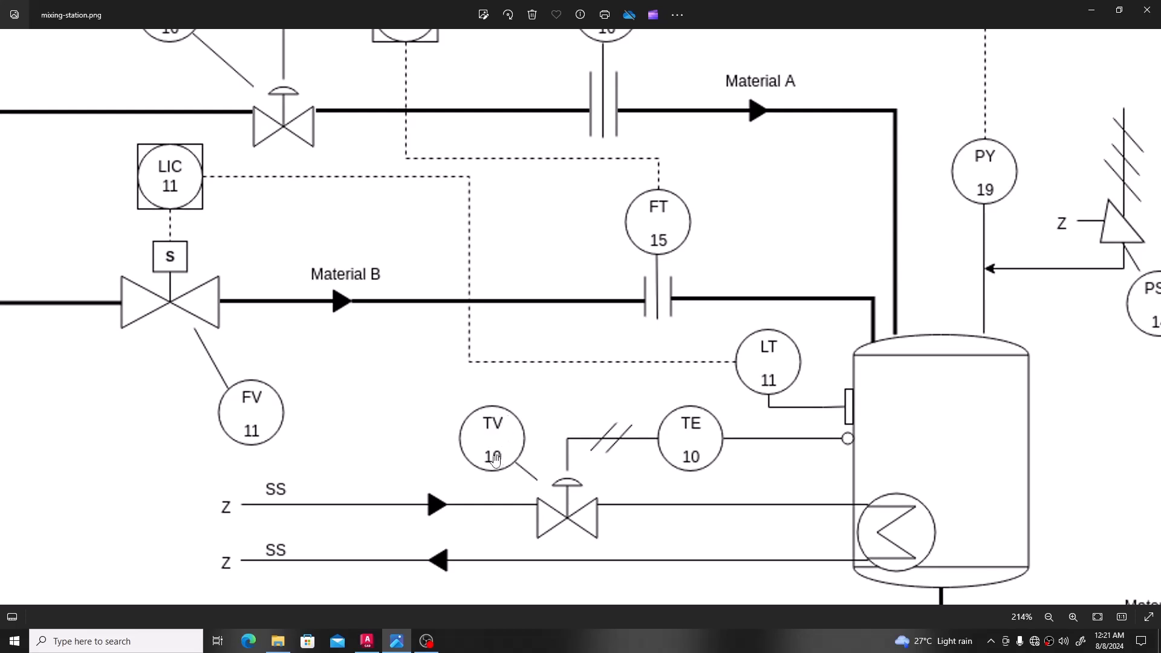
{"action": "left_click_drag", "start_coordinate": [339, 386], "coordinate": [414, 491]}
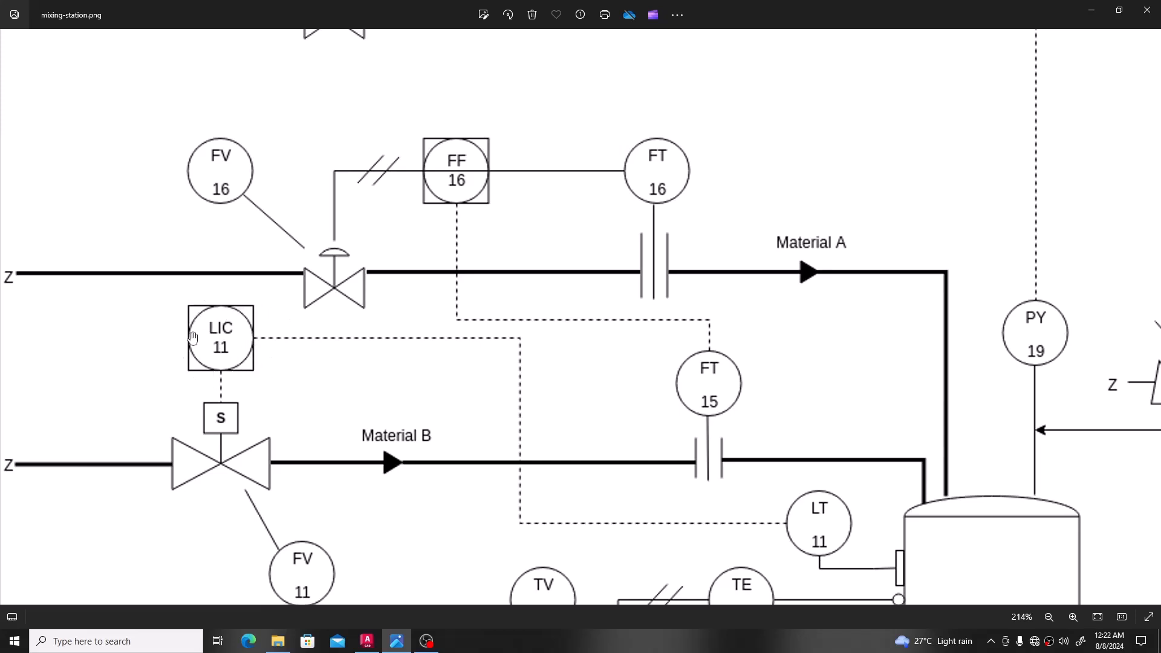
{"action": "scroll", "coordinate": [263, 325], "scroll_direction": "down", "scroll_amount": 2}
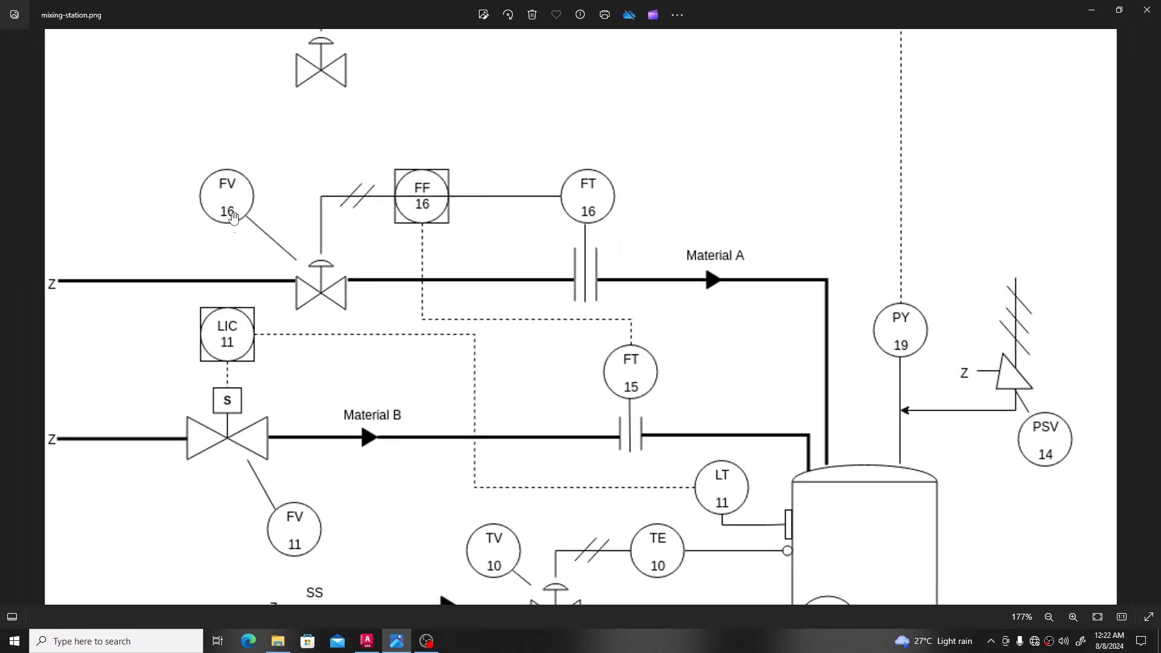
{"action": "left_click_drag", "start_coordinate": [345, 336], "coordinate": [341, 293]}
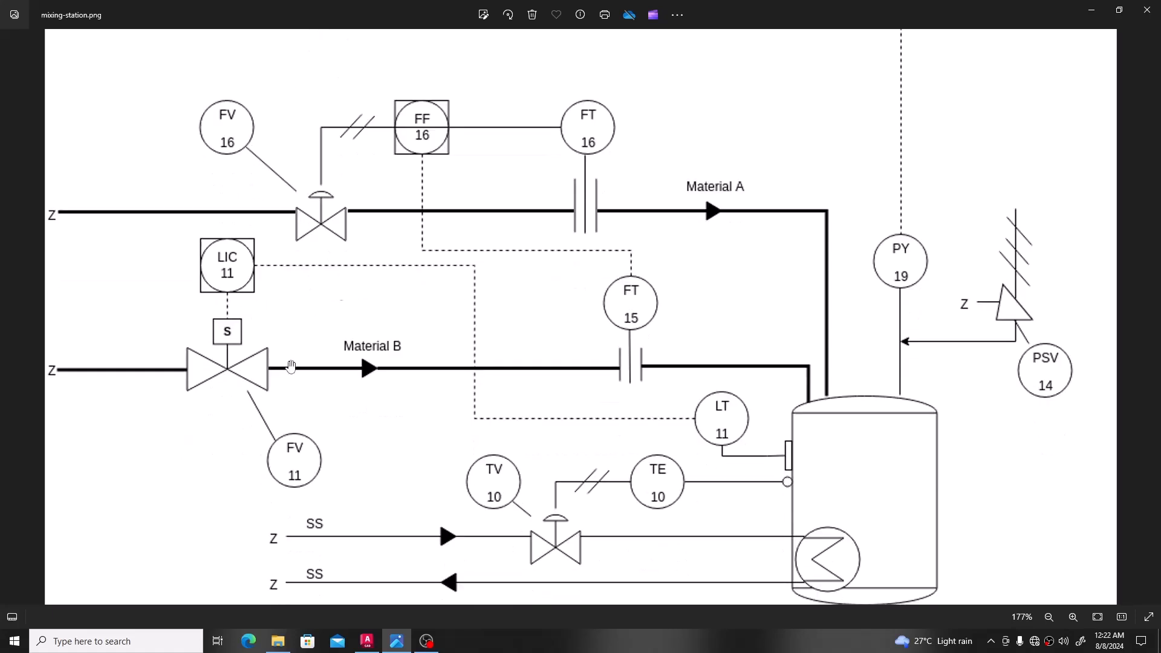
{"action": "left_click_drag", "start_coordinate": [219, 370], "coordinate": [318, 319]}
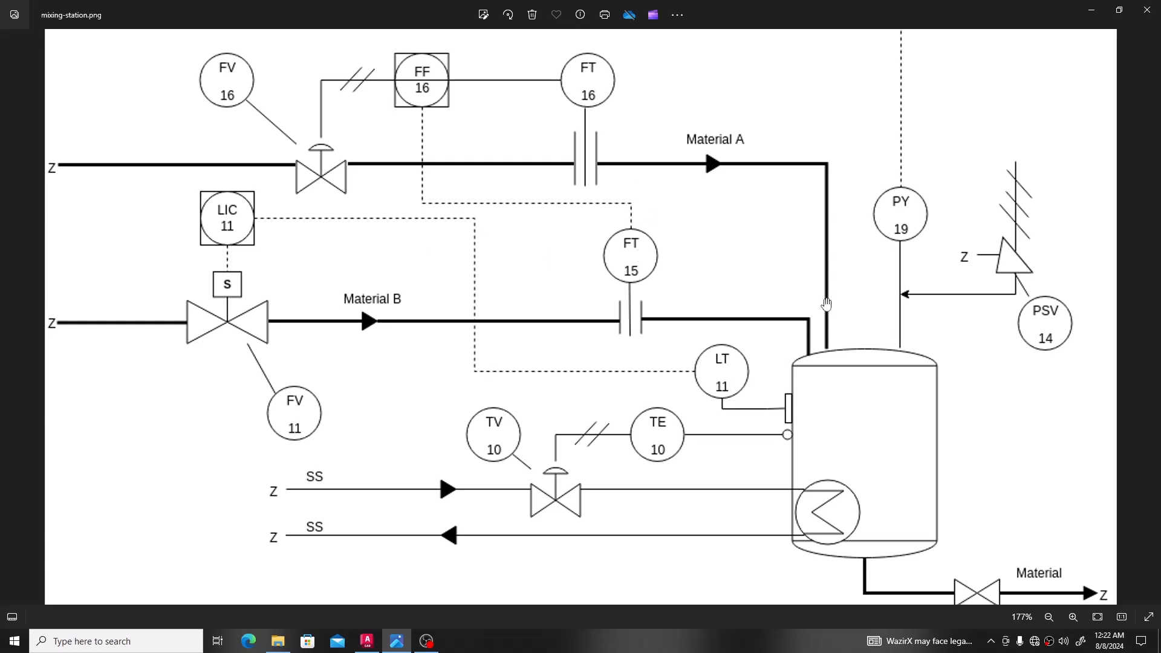
{"action": "scroll", "coordinate": [798, 348], "scroll_direction": "down", "scroll_amount": 2}
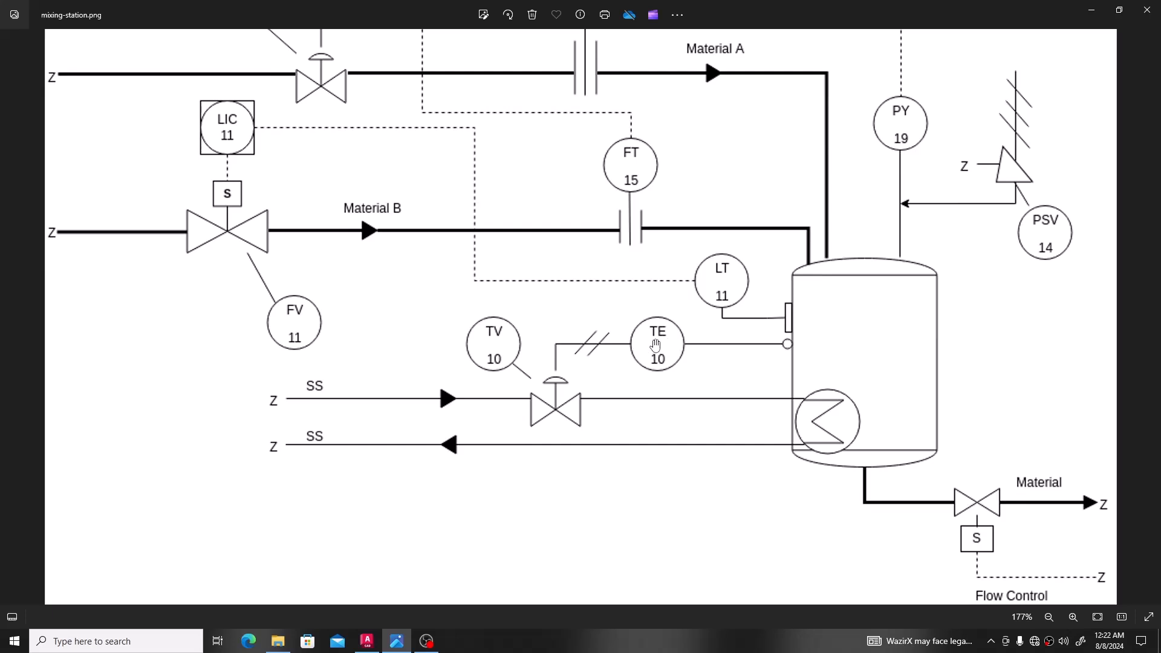
- Copy the mixing-station image, switch to AutoCAD and paste it into model space, enlarged, with a rotation of 0
{"action": "key", "text": "ctrl+c"}
{"action": "key", "text": "alt+Tab"}
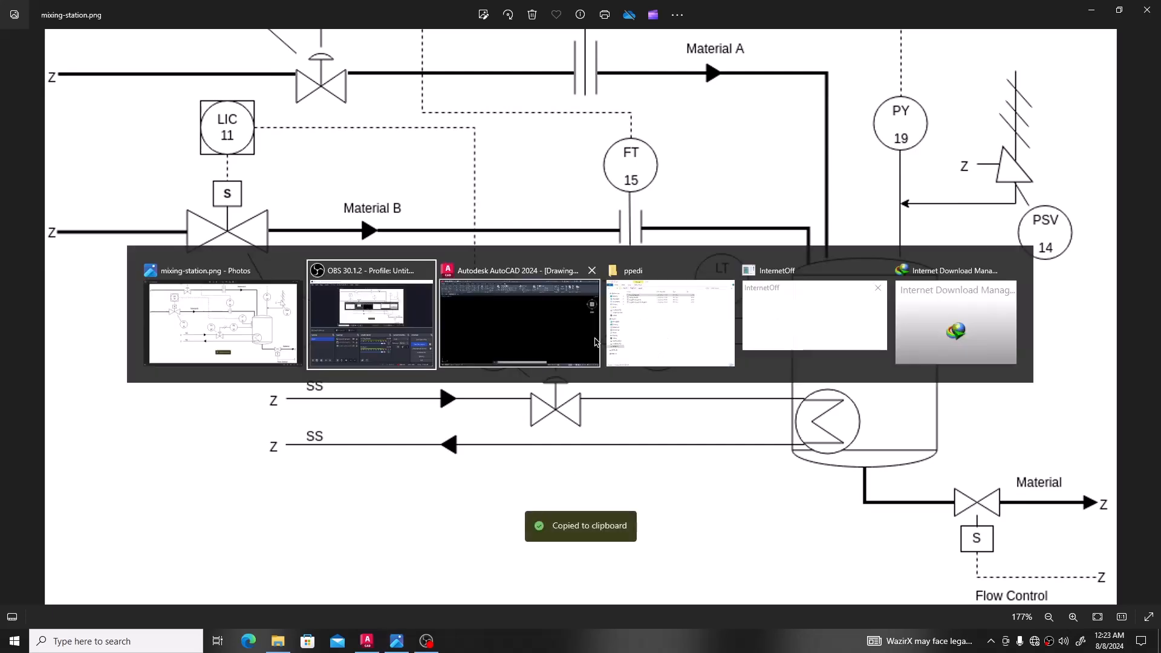
{"action": "key", "text": "ctrl+v"}
{"action": "left_click", "coordinate": [107, 490]}
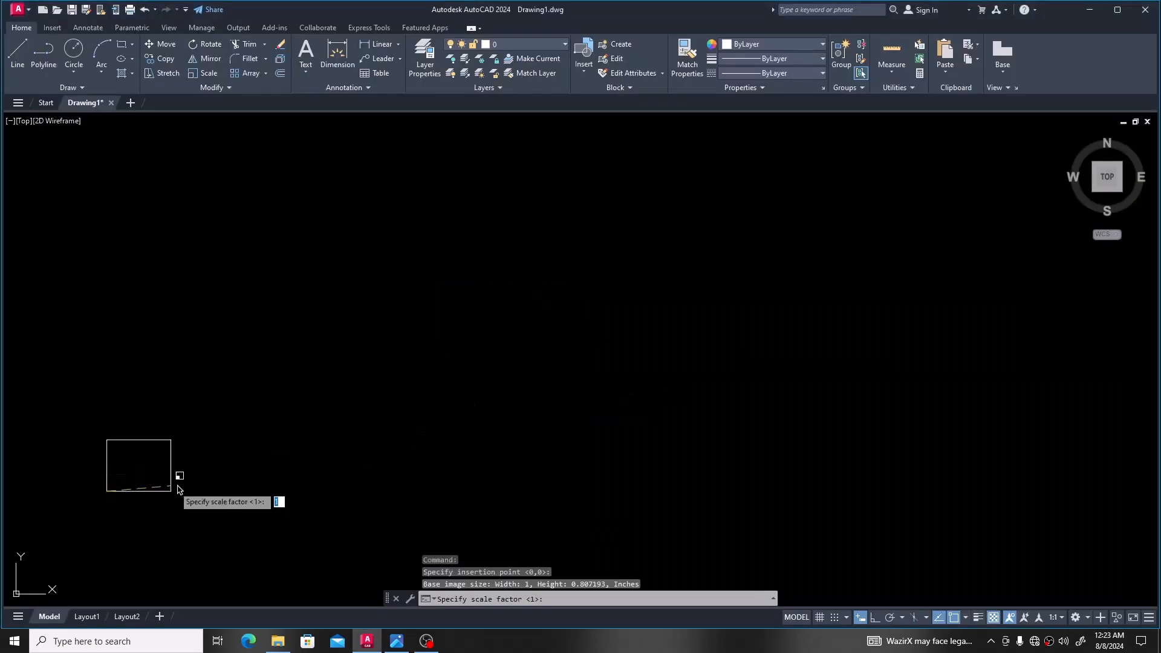
{"action": "left_click", "coordinate": [358, 483]}
{"action": "key", "text": "Return"}
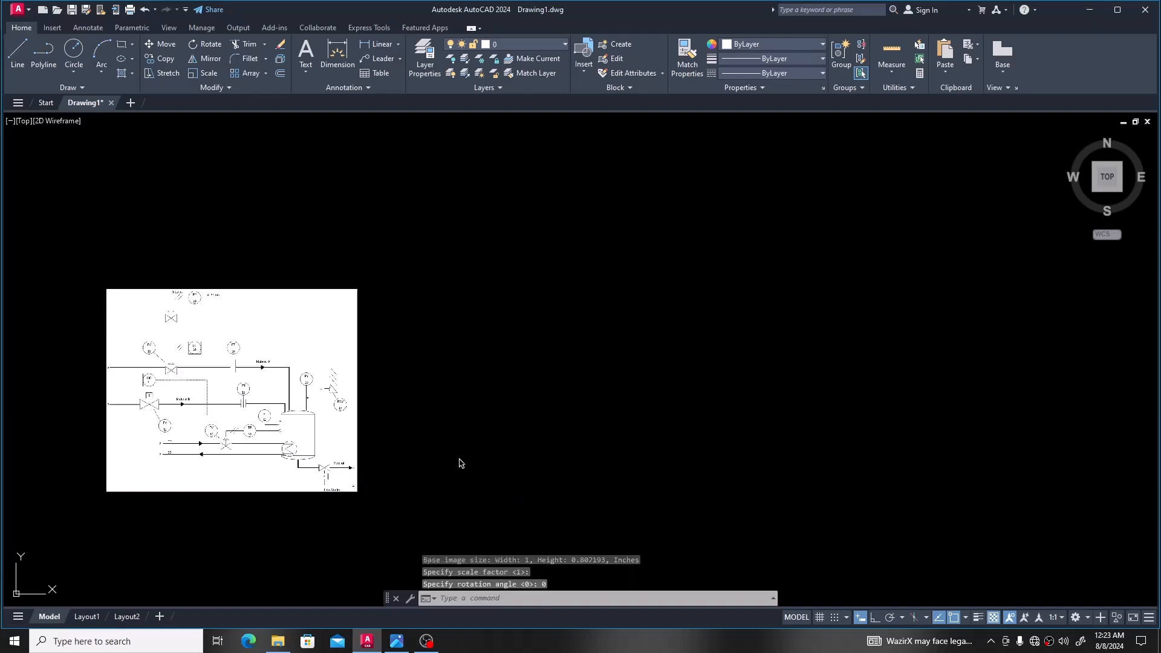
- Split the model space into two vertical viewports
{"action": "middle_click_drag", "start_coordinate": [502, 446], "coordinate": [539, 441]}
{"action": "type", "text": "-vports"}
{"action": "key", "text": "Return"}
{"action": "type", "text": "2"}
{"action": "key", "text": "Return"}
{"action": "left_click", "coordinate": [576, 483]}
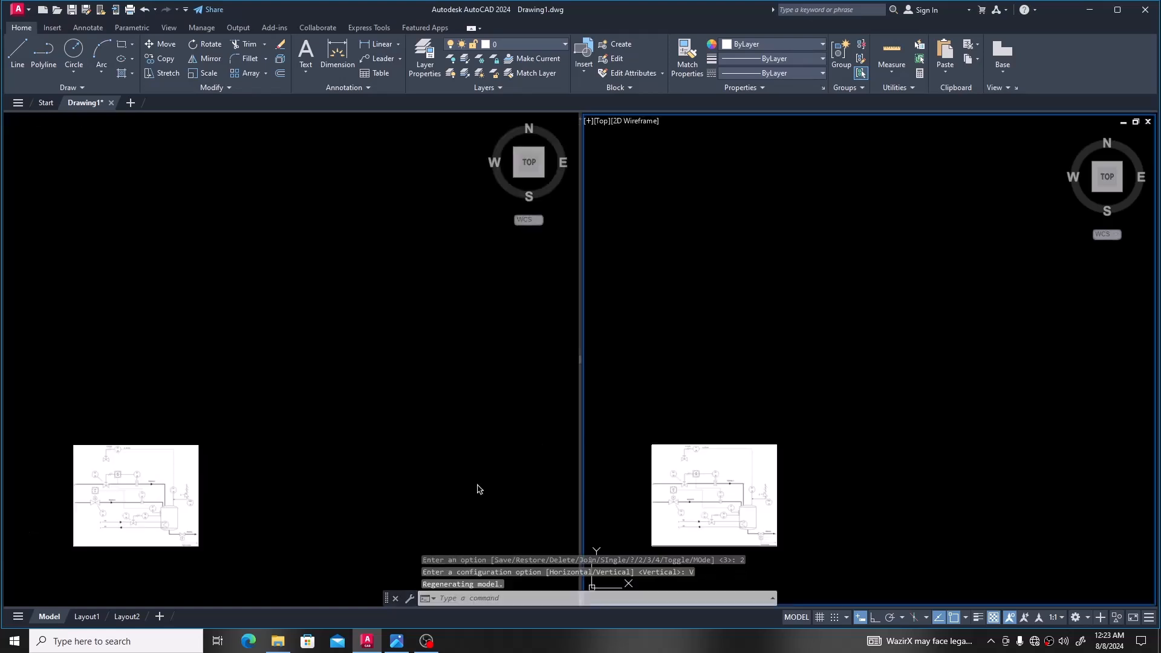
- Turn on the clean screen, enlarge the reference image in one viewport and show empty drawing space in the other
{"action": "scroll", "coordinate": [336, 454], "scroll_direction": "up", "scroll_amount": 6}
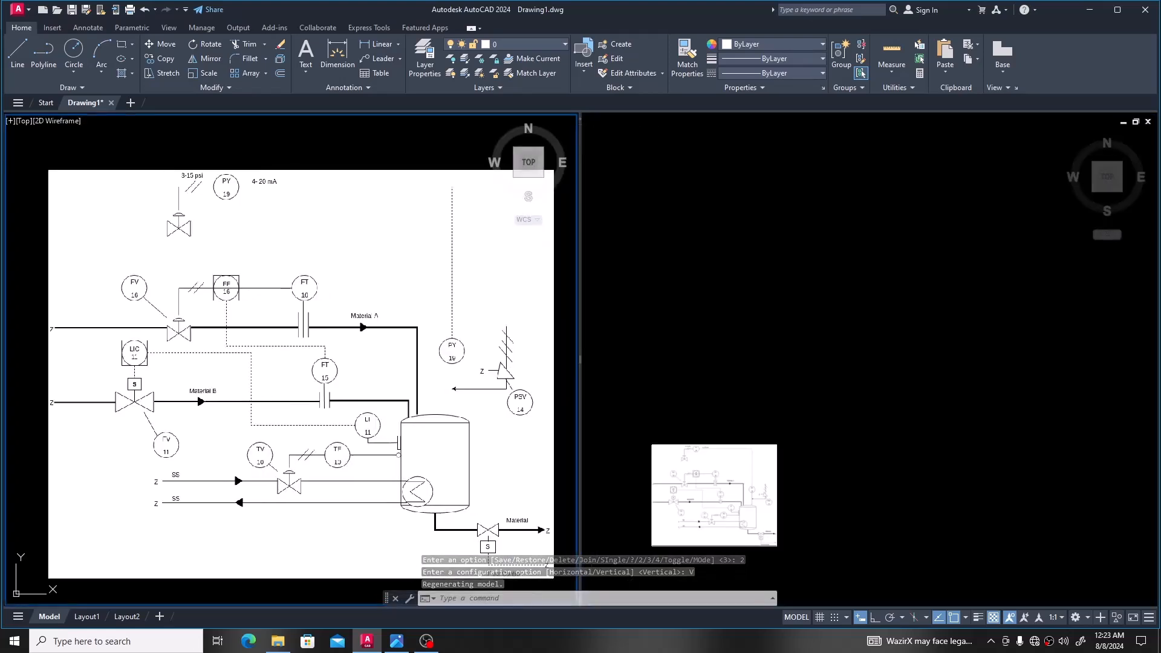
{"action": "key", "text": "ctrl+0"}
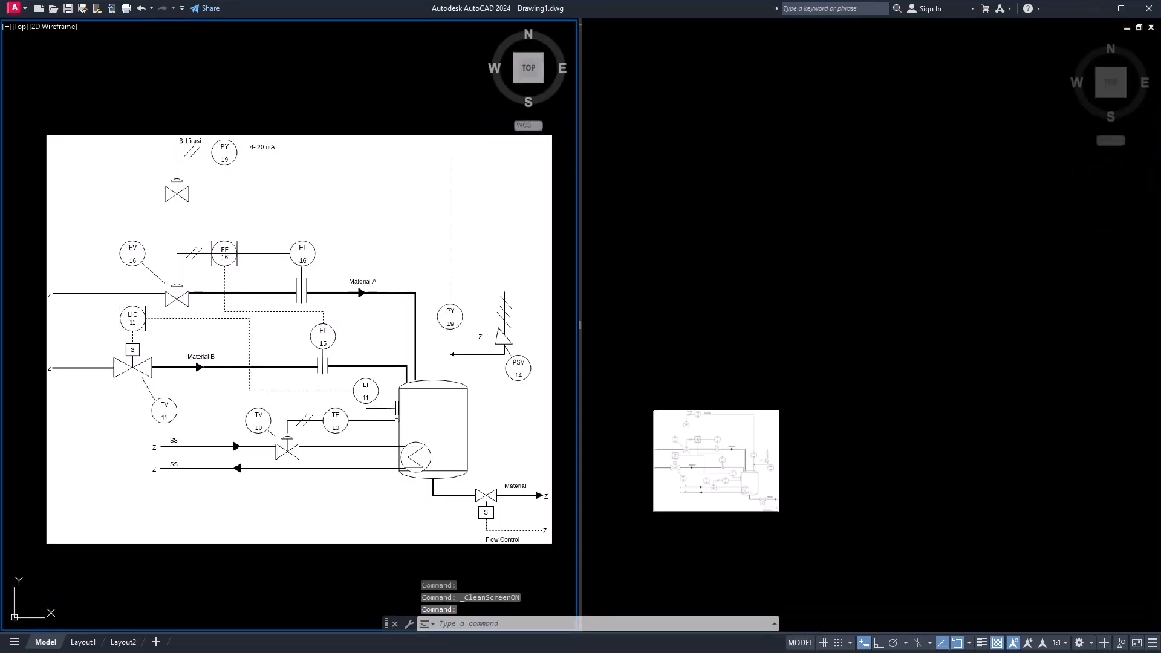
{"action": "left_click", "coordinate": [958, 441]}
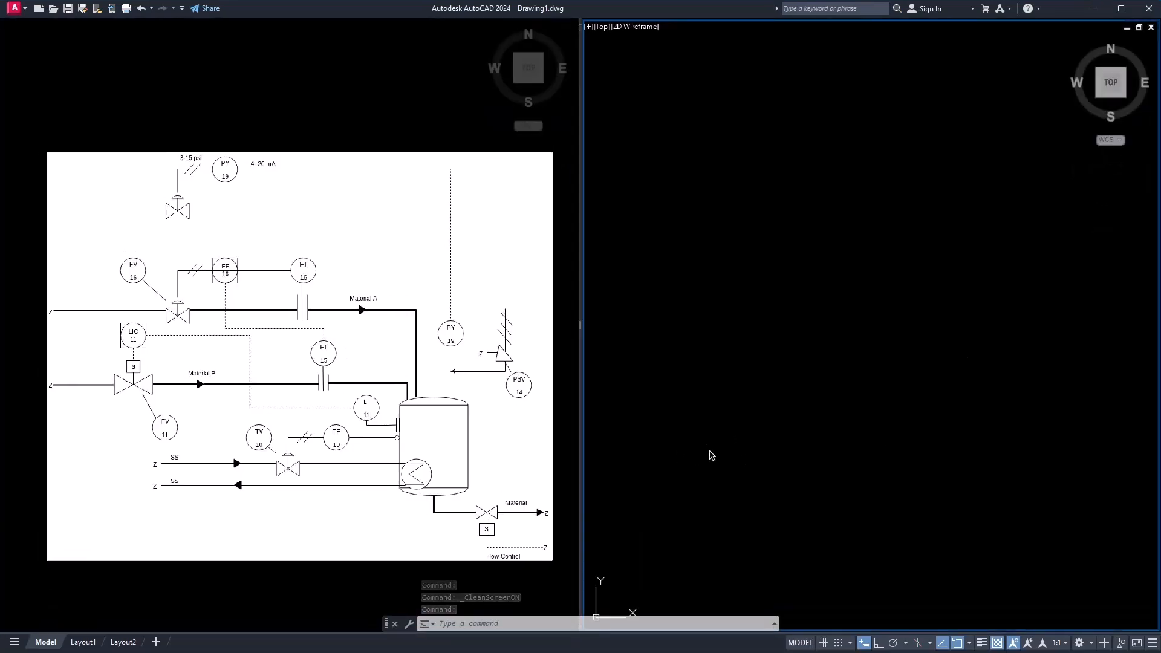
{"action": "left_click", "coordinate": [216, 428]}
{"action": "scroll", "coordinate": [271, 430], "scroll_direction": "up", "scroll_amount": 2}
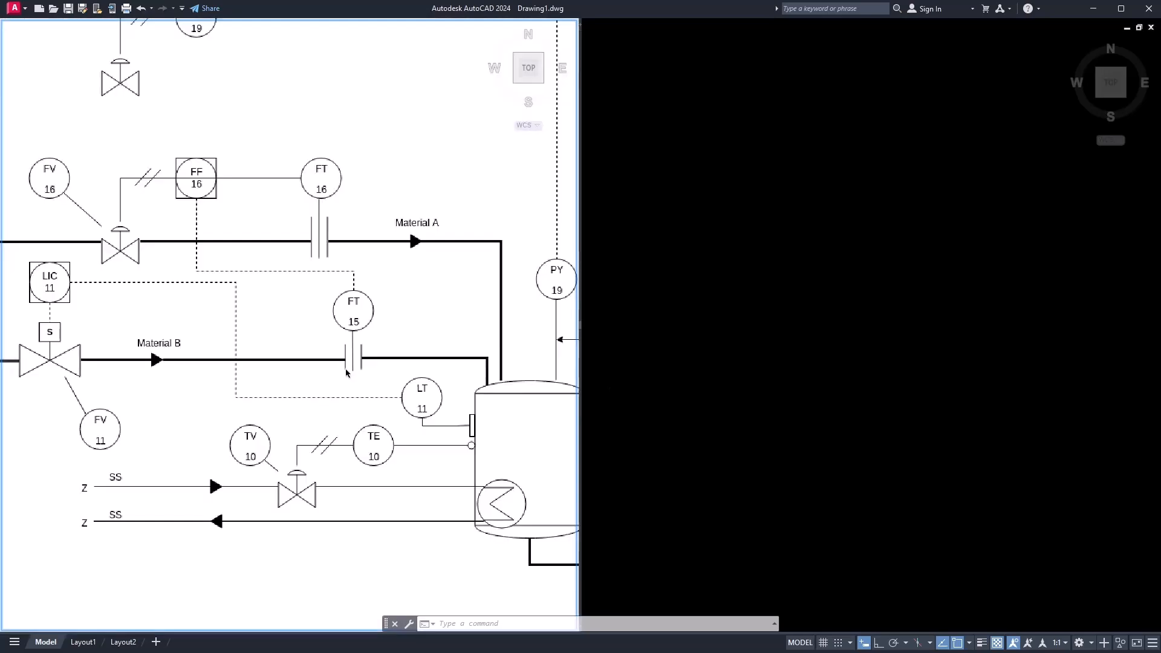
{"action": "middle_click_drag", "start_coordinate": [333, 373], "coordinate": [320, 410]}
{"action": "scroll", "coordinate": [358, 410], "scroll_direction": "down", "scroll_amount": 2}
{"action": "middle_click_drag", "start_coordinate": [399, 239], "coordinate": [373, 242]}
- Open the program options, adjust a setting and apply it
{"action": "type", "text": "OP"}
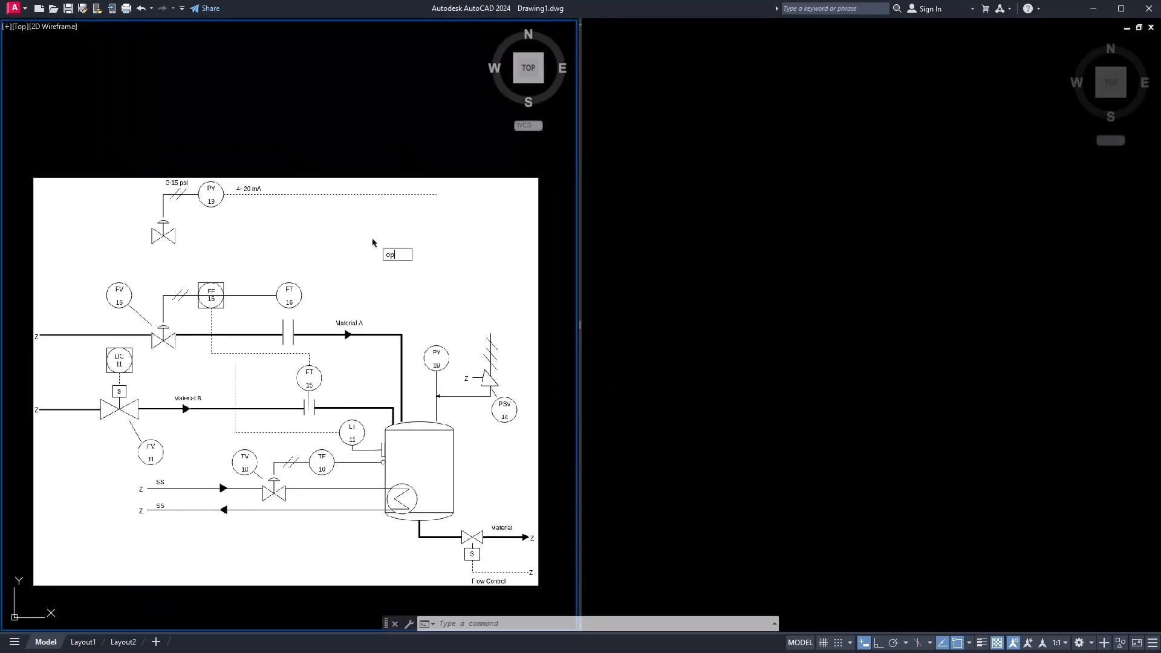
{"action": "left_click", "coordinate": [422, 267]}
{"action": "left_click", "coordinate": [614, 297]}
{"action": "left_click", "coordinate": [617, 487]}
- Draw a circle in the empty viewport for an instrument bubble like those in the reference image
{"action": "mouse_move", "coordinate": [272, 354]}
{"action": "middle_mouse_down"}
{"action": "mouse_move", "coordinate": [314, 344]}
{"action": "mouse_move", "coordinate": [298, 324]}
{"action": "middle_mouse_up"}
{"action": "scroll", "coordinate": [320, 333], "scroll_direction": "up", "scroll_amount": 2}
{"action": "left_click", "coordinate": [807, 247]}
{"action": "type", "text": "c"}
{"action": "key", "text": "Return"}
{"action": "left_click", "coordinate": [808, 262]}
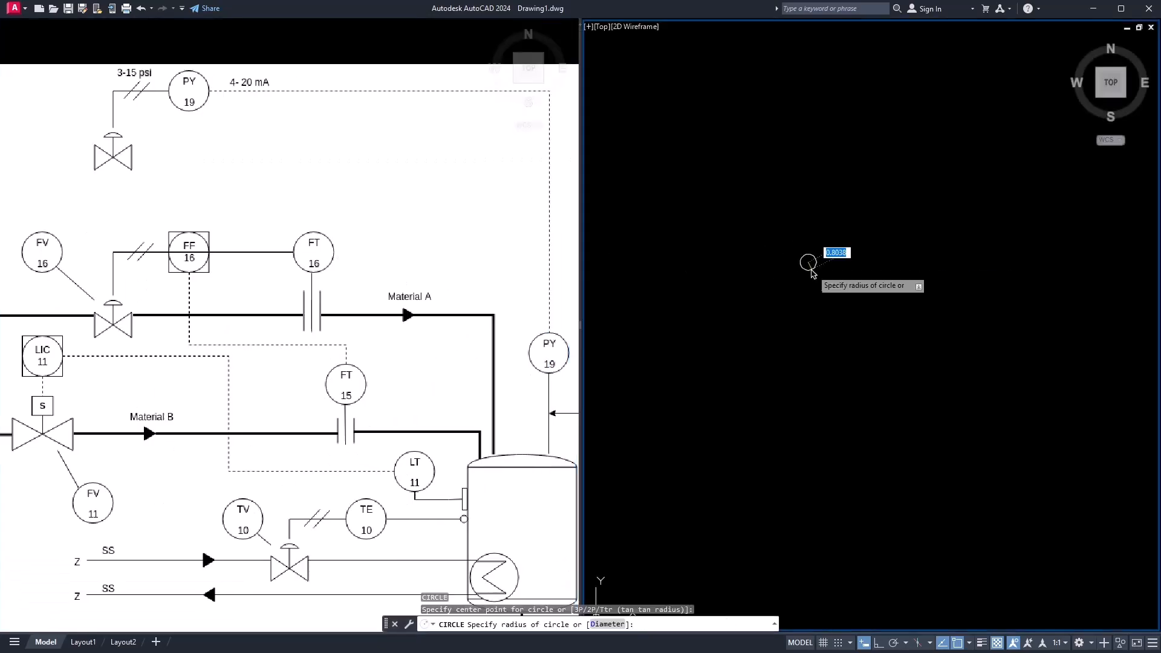
{"action": "left_click", "coordinate": [810, 281]}
- Define the circle as a block named cr with its base point at the bottom quadrant, opening it in the block editor
{"action": "left_click", "coordinate": [823, 279]}
{"action": "type", "text": "b"}
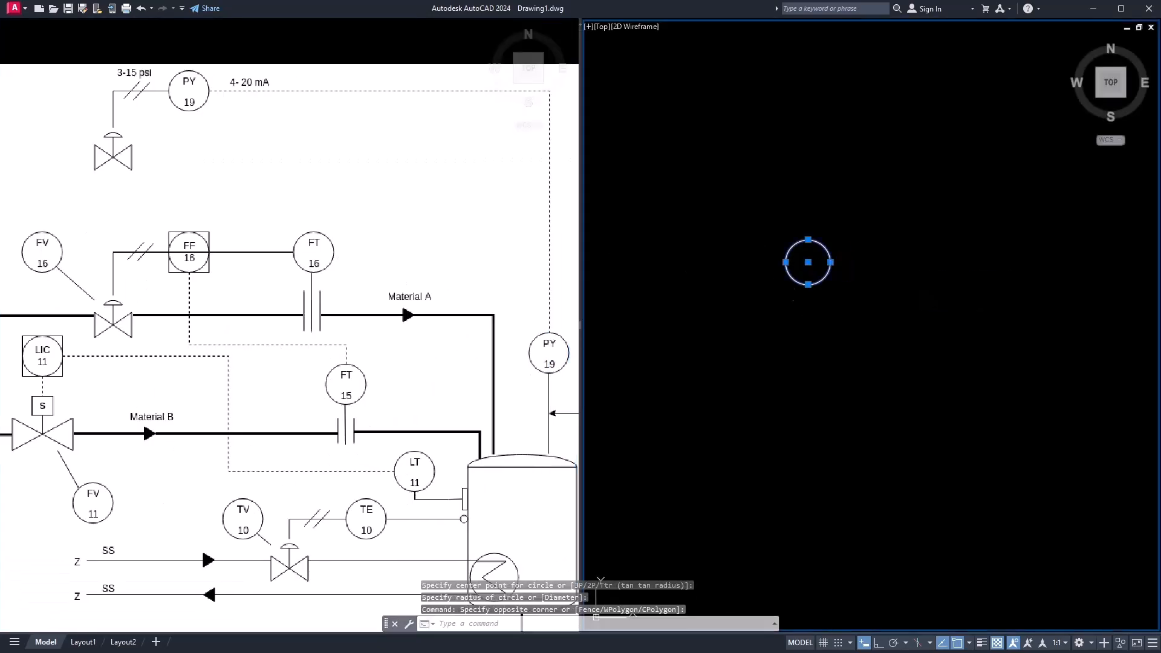
{"action": "key", "text": "Return"}
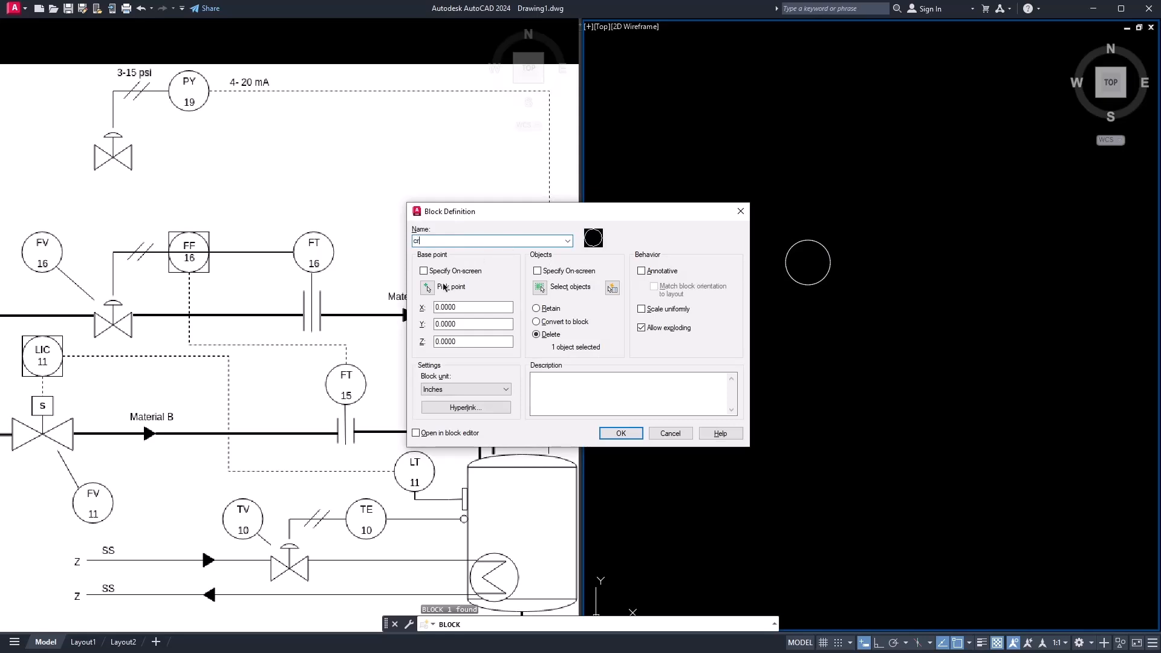
{"action": "type", "text": "cr"}
{"action": "left_click", "coordinate": [456, 287]}
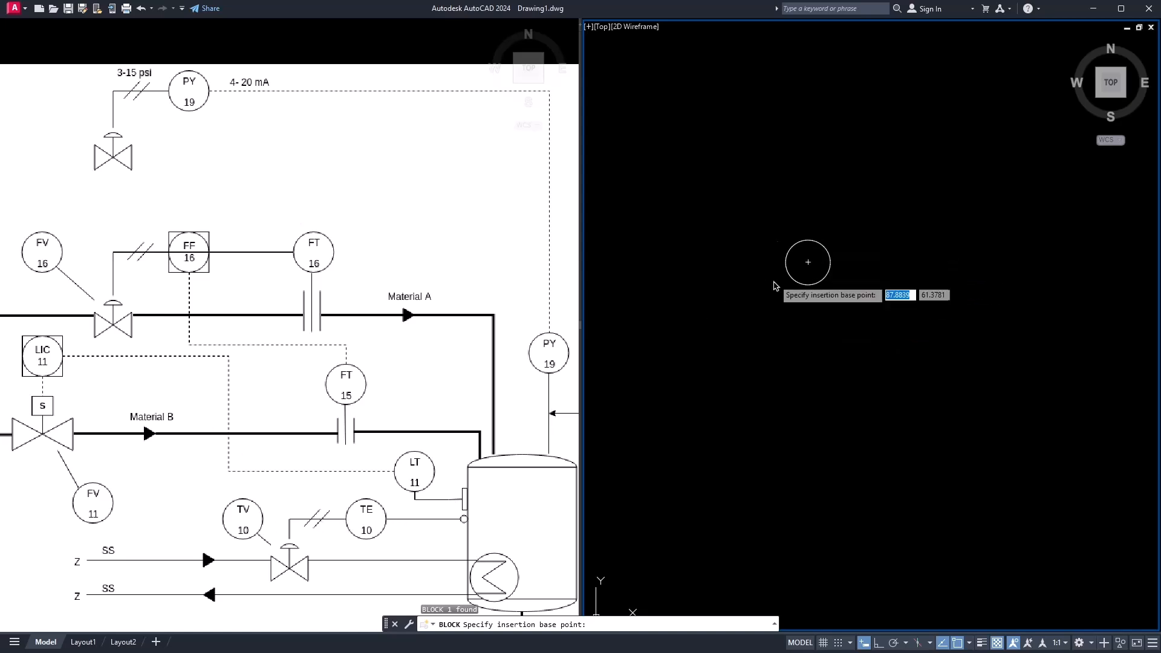
{"action": "left_click", "coordinate": [807, 285]}
{"action": "left_click", "coordinate": [432, 434]}
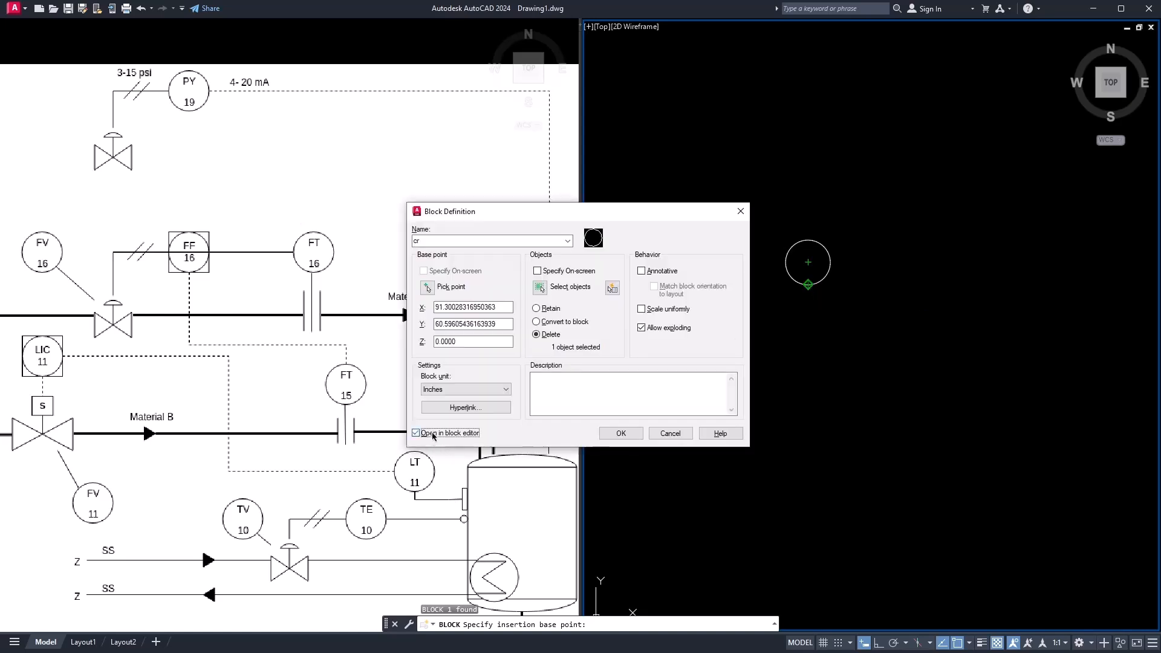
{"action": "left_click", "coordinate": [620, 434]}
- Add point parameters at the circle's right, top and left quadrants, with their labels placed outside the circle
{"action": "left_click_drag", "start_coordinate": [39, 153], "coordinate": [19, 163]}
{"action": "scroll", "coordinate": [527, 331], "scroll_direction": "down", "scroll_amount": 2}
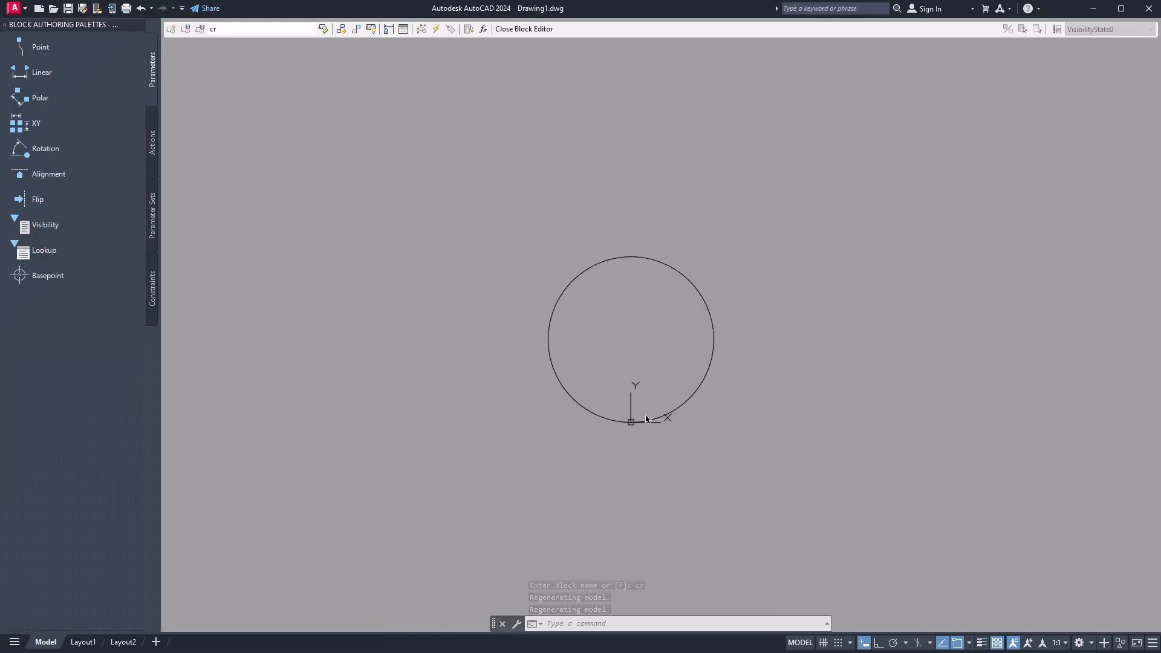
{"action": "left_click", "coordinate": [40, 48]}
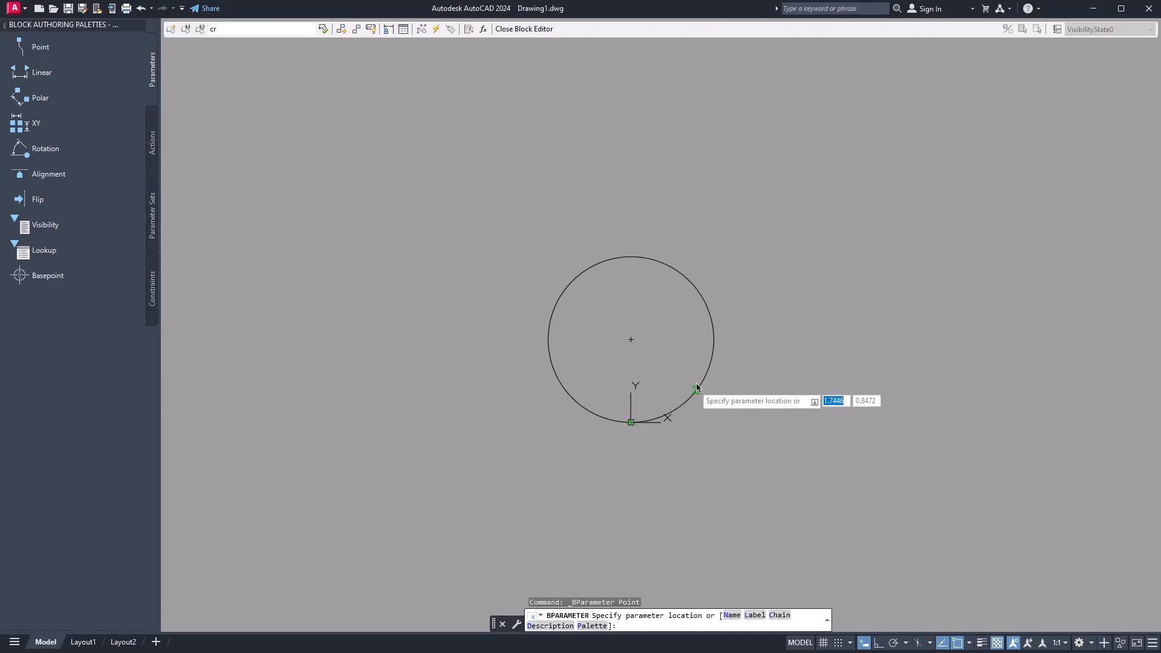
{"action": "left_click", "coordinate": [715, 339]}
{"action": "left_click", "coordinate": [781, 340]}
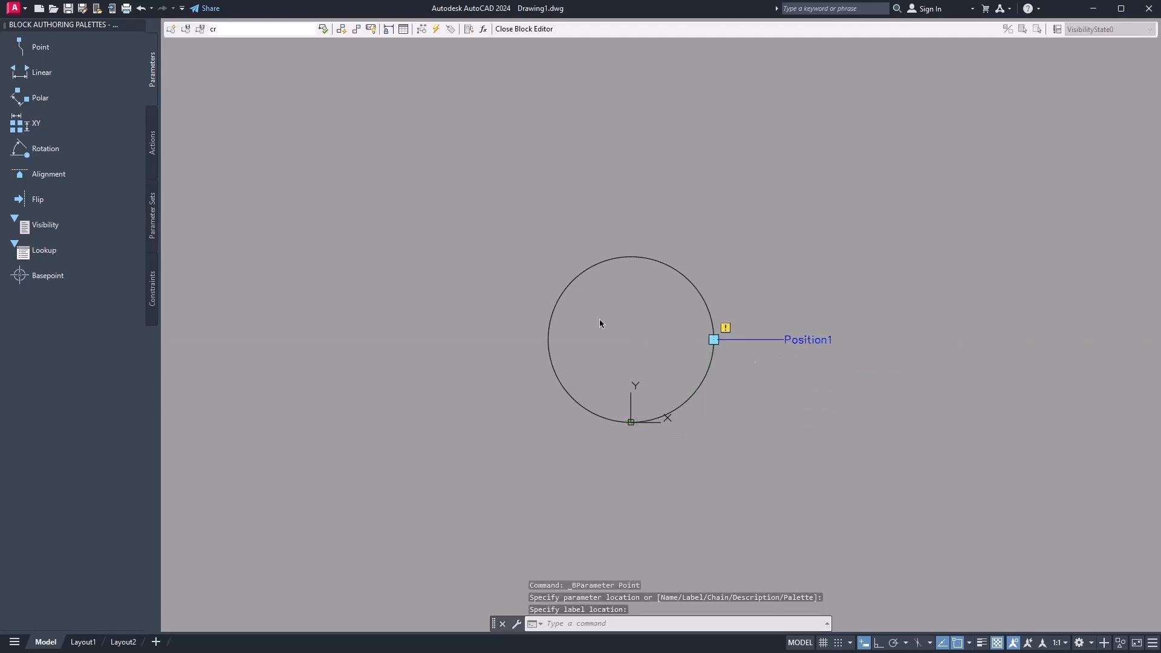
{"action": "left_click", "coordinate": [50, 46]}
{"action": "left_click", "coordinate": [631, 256]}
{"action": "left_click", "coordinate": [619, 166]}
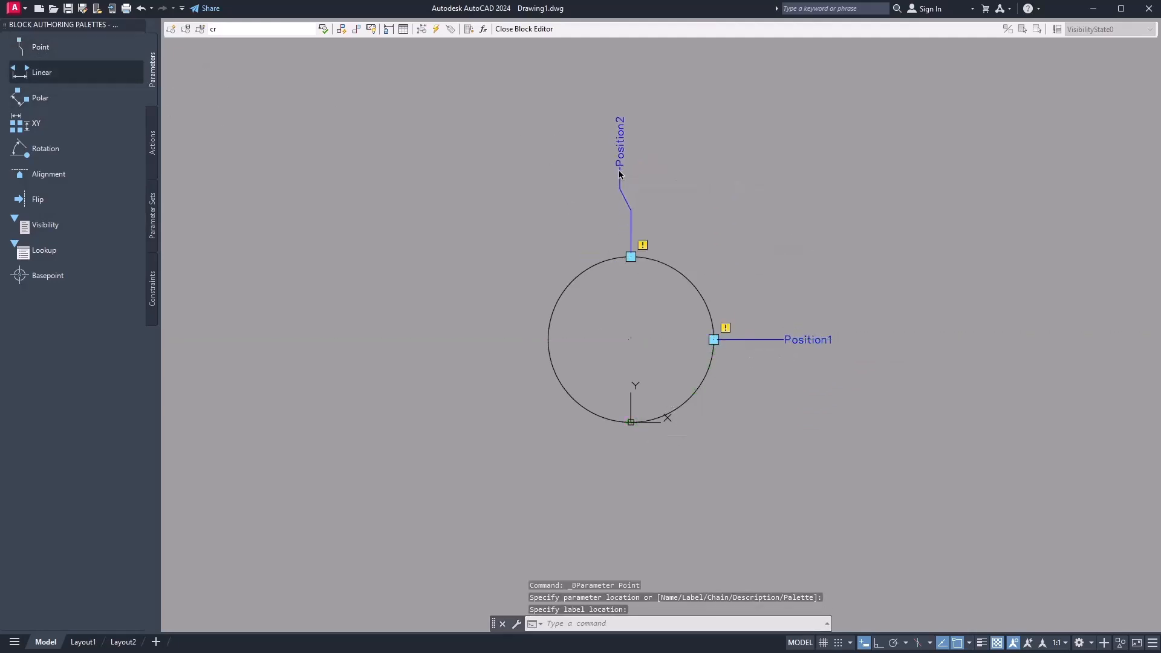
{"action": "left_click", "coordinate": [41, 47]}
{"action": "left_click", "coordinate": [547, 339]}
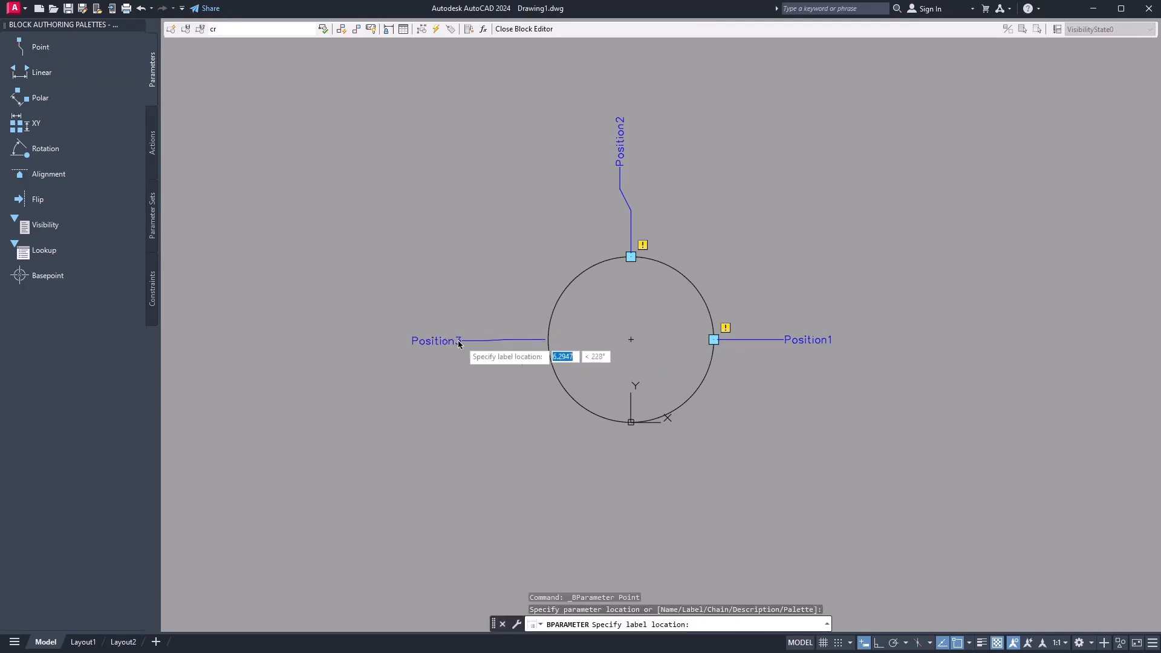
{"action": "left_click", "coordinate": [433, 340]}
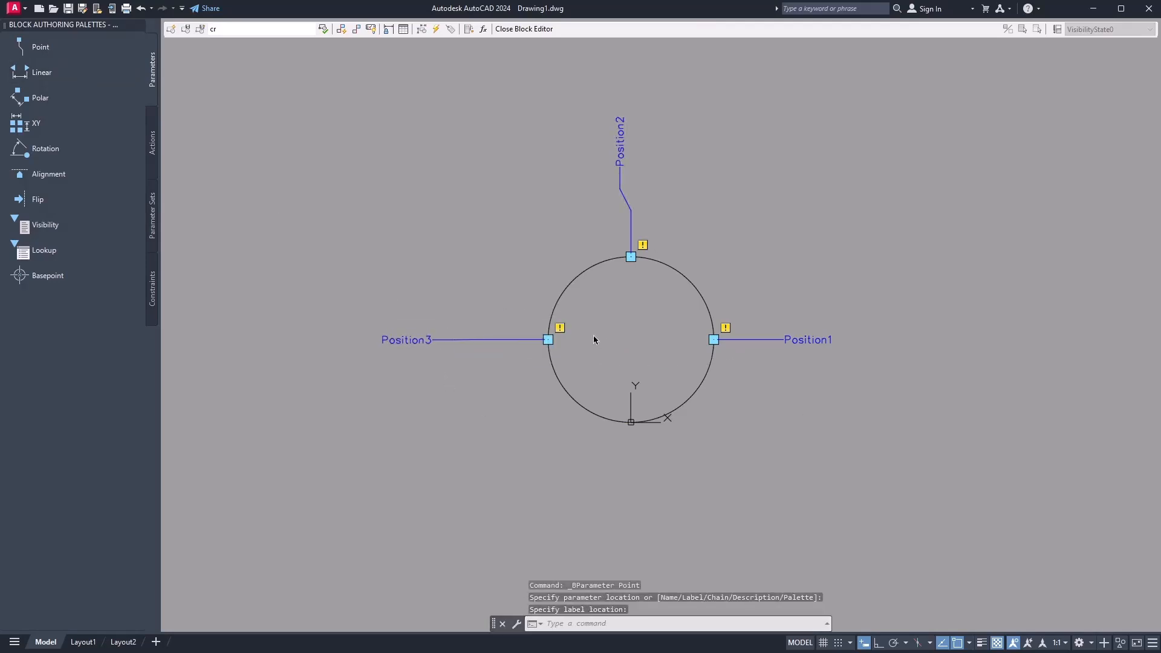
- Begin an attribute definition with the tag top and Center justification, checking the instrument bubbles in the reference image
{"action": "middle_click_drag", "start_coordinate": [625, 326], "coordinate": [617, 329]}
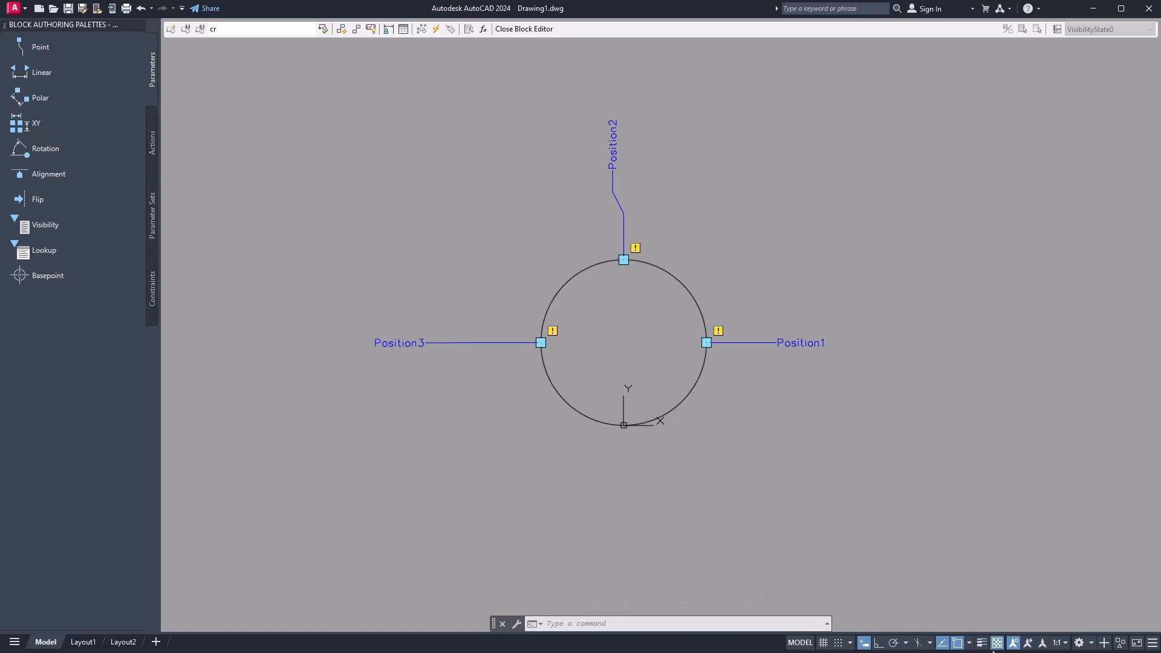
{"action": "middle_click_drag", "start_coordinate": [567, 376], "coordinate": [554, 383]}
{"action": "type", "text": "att"}
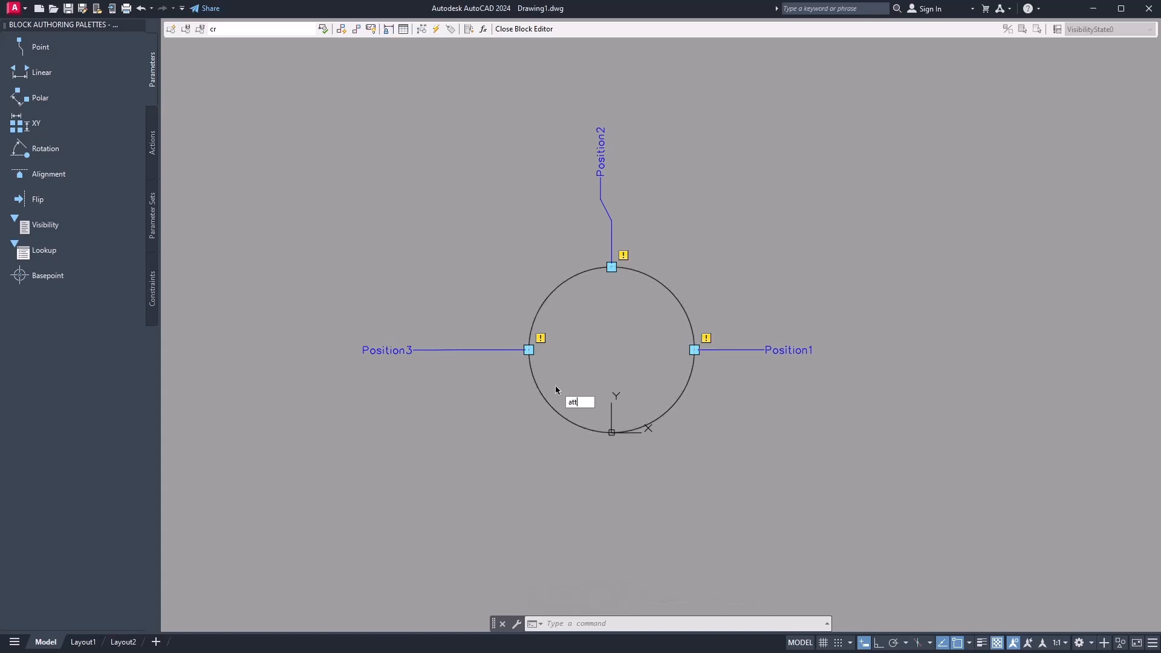
{"action": "scroll", "coordinate": [556, 385], "scroll_direction": "up", "scroll_amount": 2}
{"action": "key", "text": "Return"}
{"action": "key", "text": "alt+Tab"}
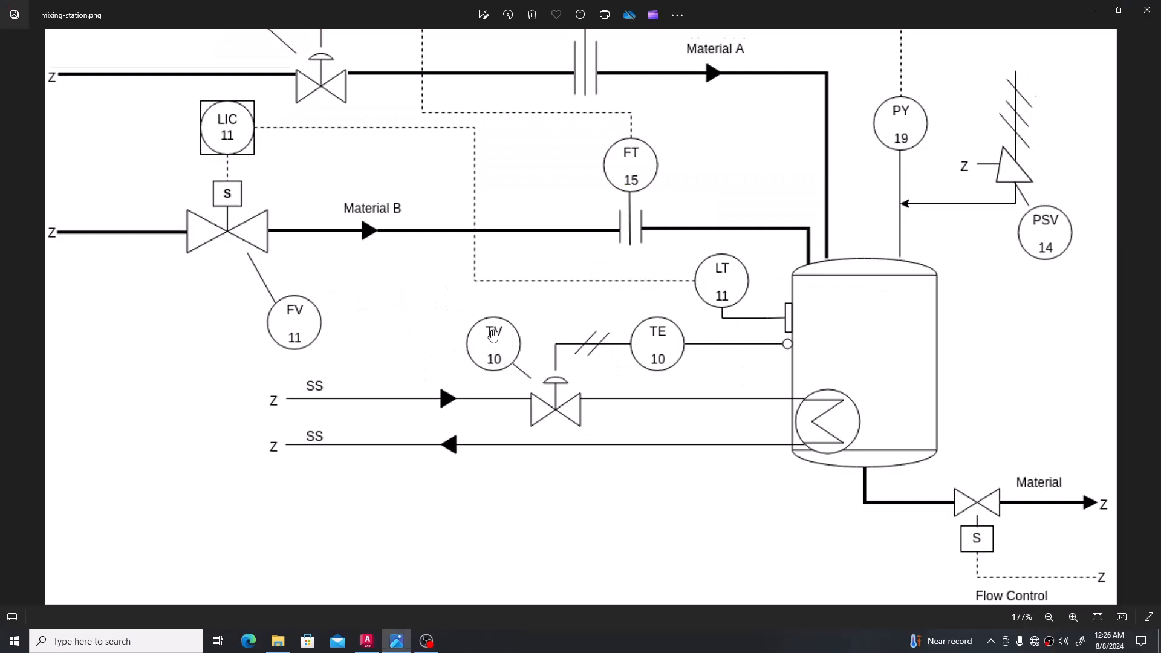
{"action": "scroll", "coordinate": [499, 358], "scroll_direction": "up", "scroll_amount": 2}
{"action": "key", "text": "alt+Tab"}
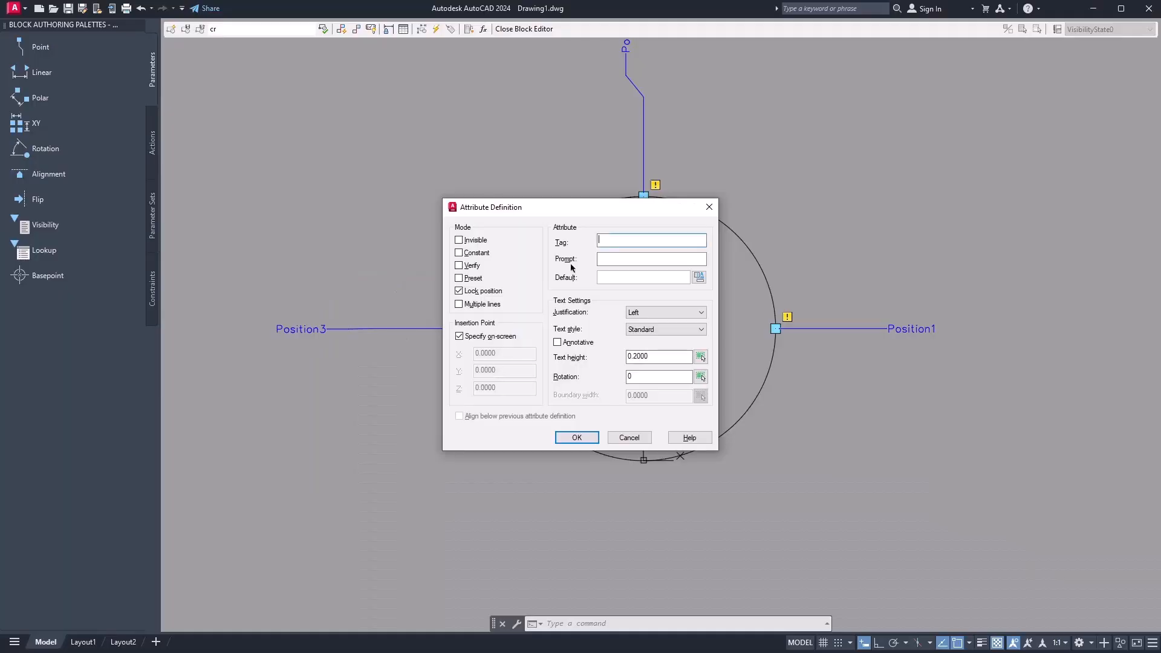
{"action": "left_click", "coordinate": [608, 261]}
{"action": "left_click", "coordinate": [633, 315]}
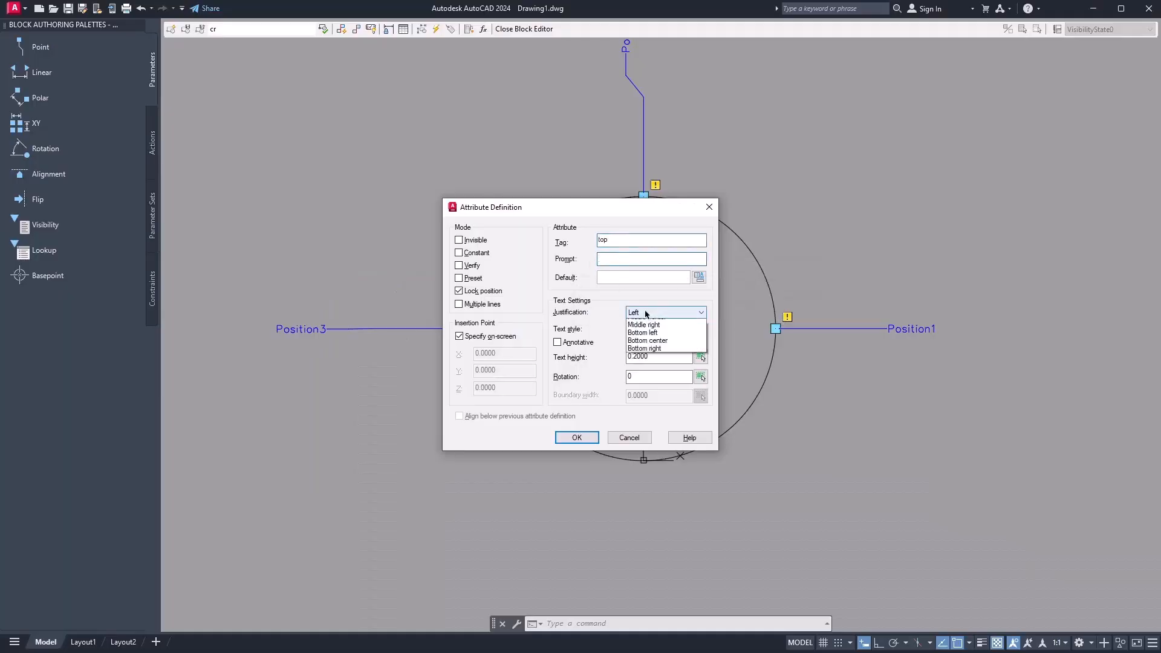
{"action": "left_click", "coordinate": [650, 349]}
- Set the attribute's text height to about 0.62 from two points inside the circle's upper half, and unlock its position
{"action": "left_click", "coordinate": [700, 358]}
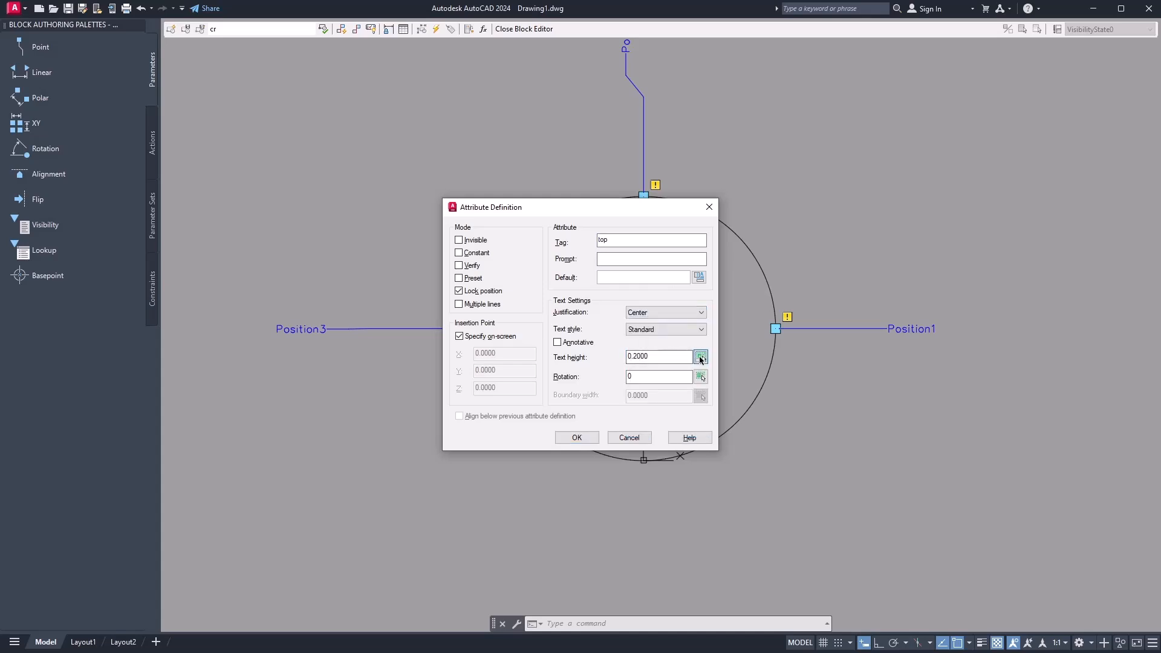
{"action": "scroll", "coordinate": [614, 234], "scroll_direction": "up", "scroll_amount": 3}
{"action": "left_click", "coordinate": [672, 227]}
{"action": "left_click", "coordinate": [669, 327]}
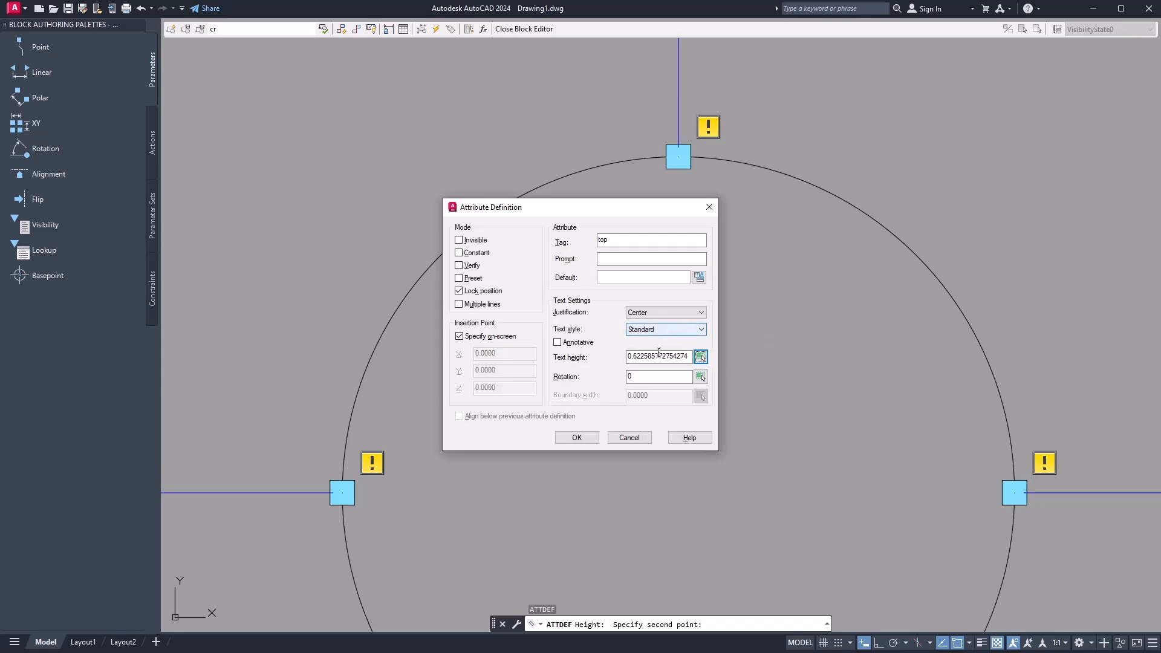
{"action": "left_click", "coordinate": [478, 292]}
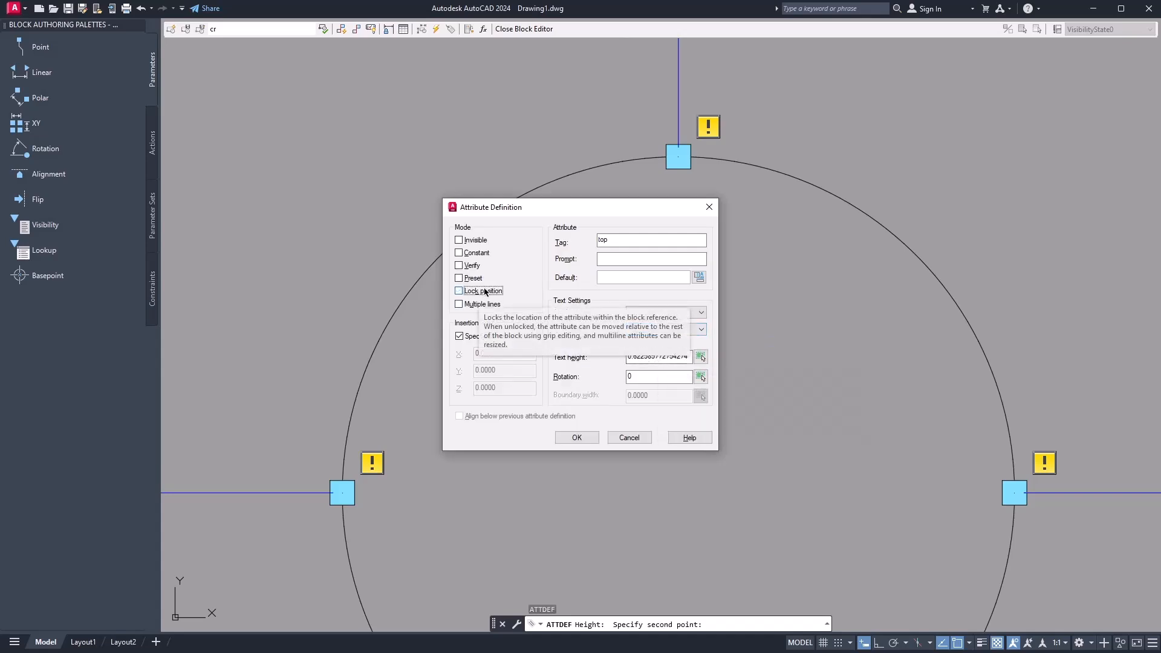
- Lock the top attribute's position and place its text in the circle's upper half on the vertical centreline
{"action": "left_click_drag", "start_coordinate": [502, 207], "coordinate": [281, 173]}
{"action": "left_click", "coordinate": [262, 259]}
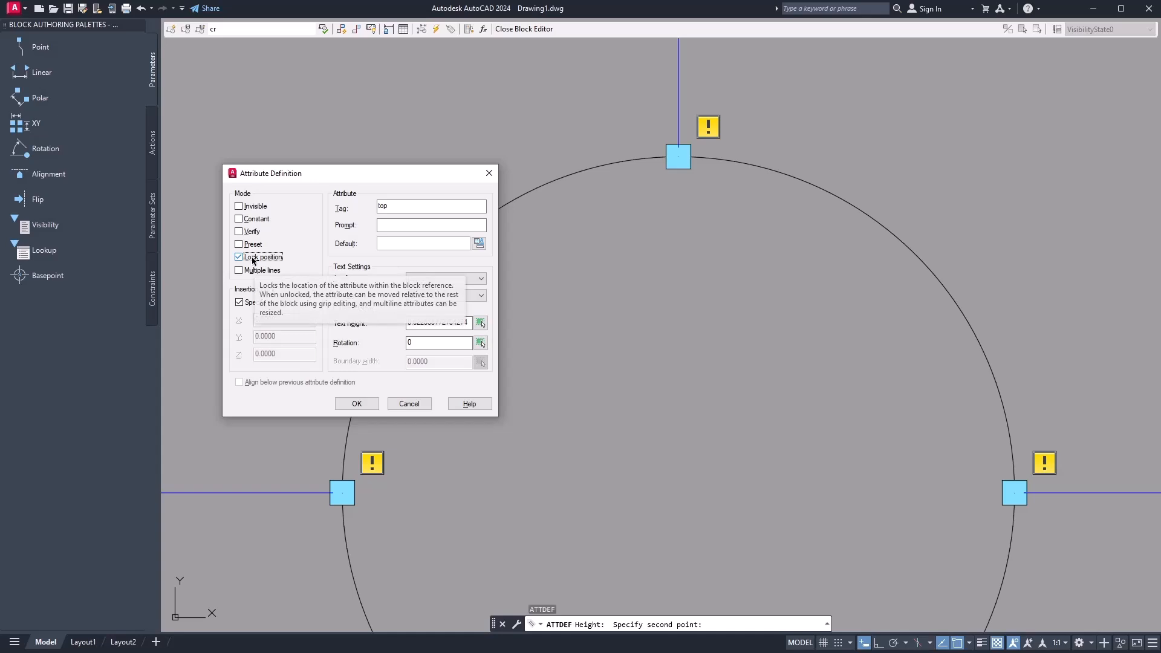
{"action": "left_click", "coordinate": [365, 405]}
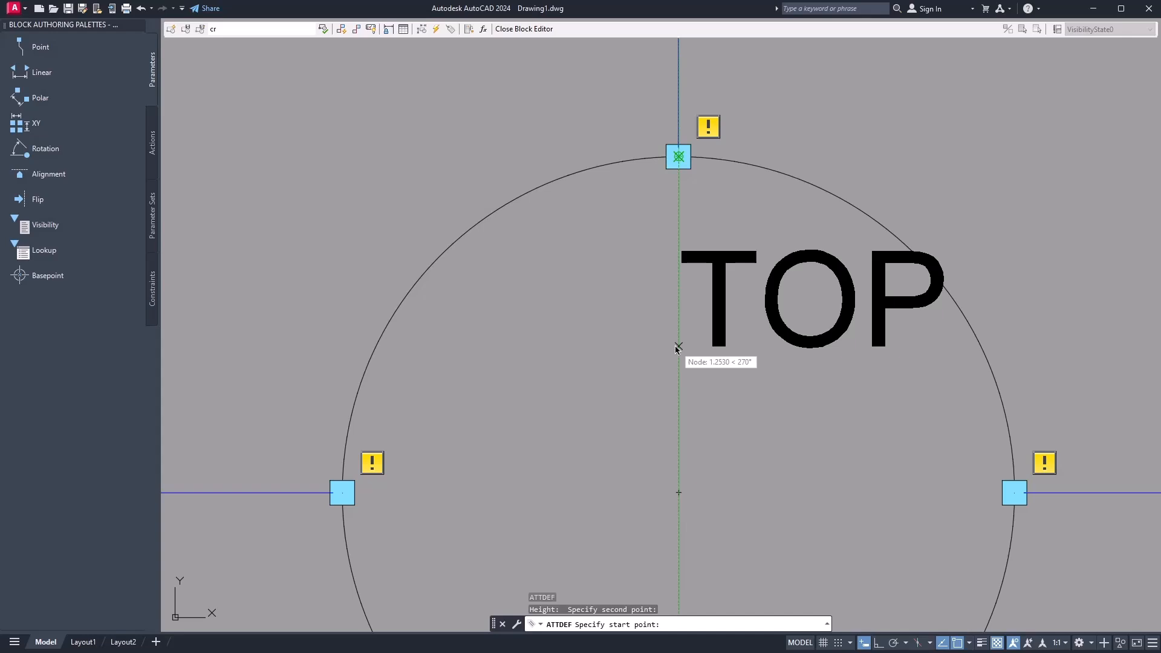
{"action": "left_click", "coordinate": [679, 370]}
{"action": "scroll", "coordinate": [639, 291], "scroll_direction": "down", "scroll_amount": 4}
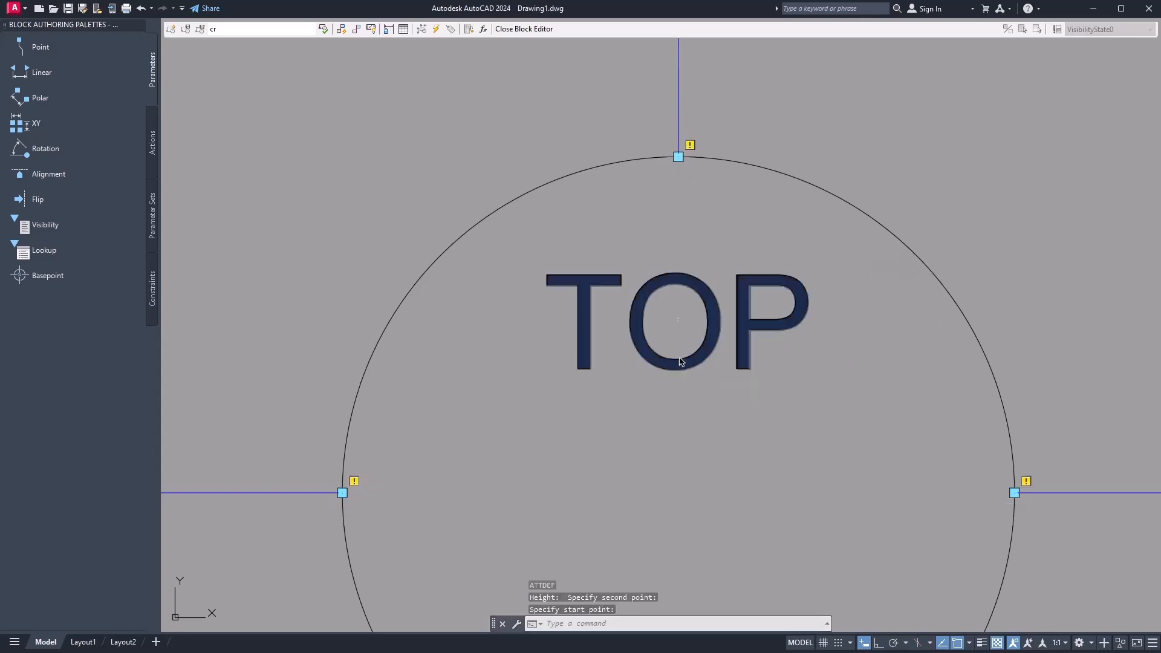
- Define a second attribute with the tag btm and Center justification, placed in the circle's lower half on the vertical centreline
{"action": "key", "text": "Return"}
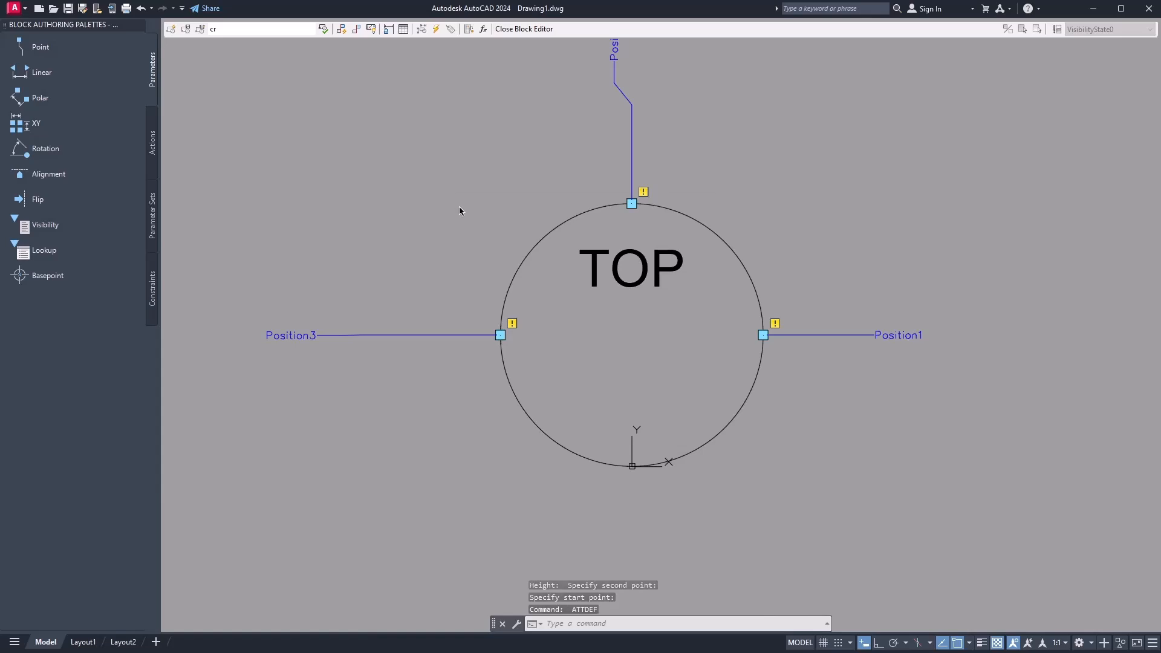
{"action": "type", "text": "btm"}
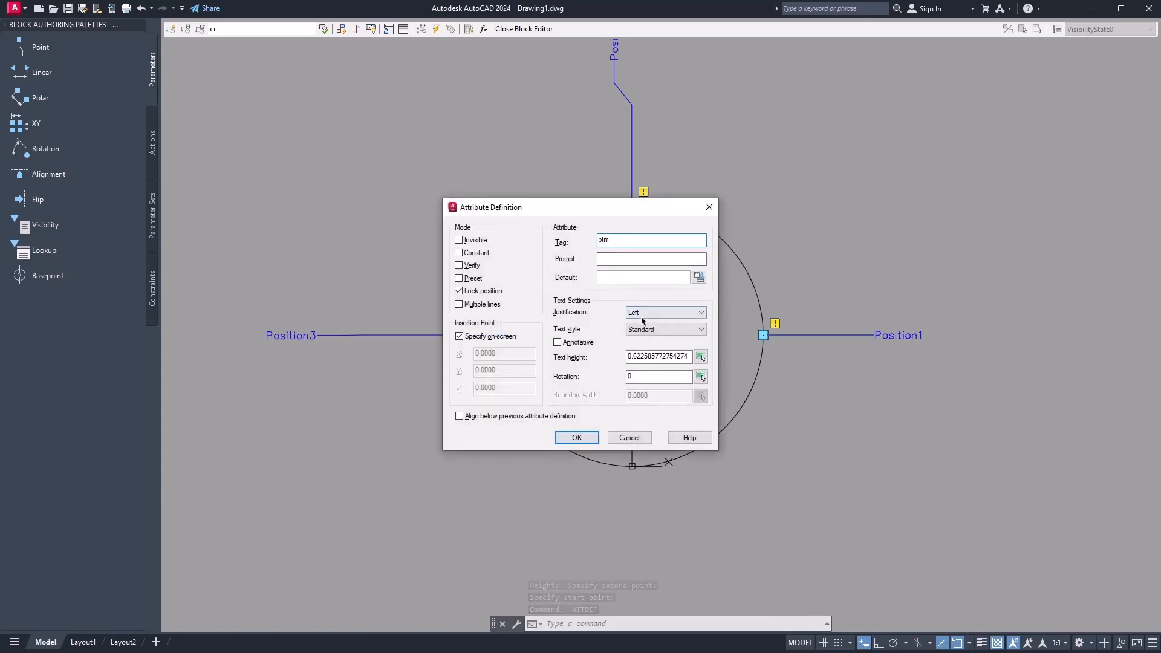
{"action": "left_click", "coordinate": [642, 314]}
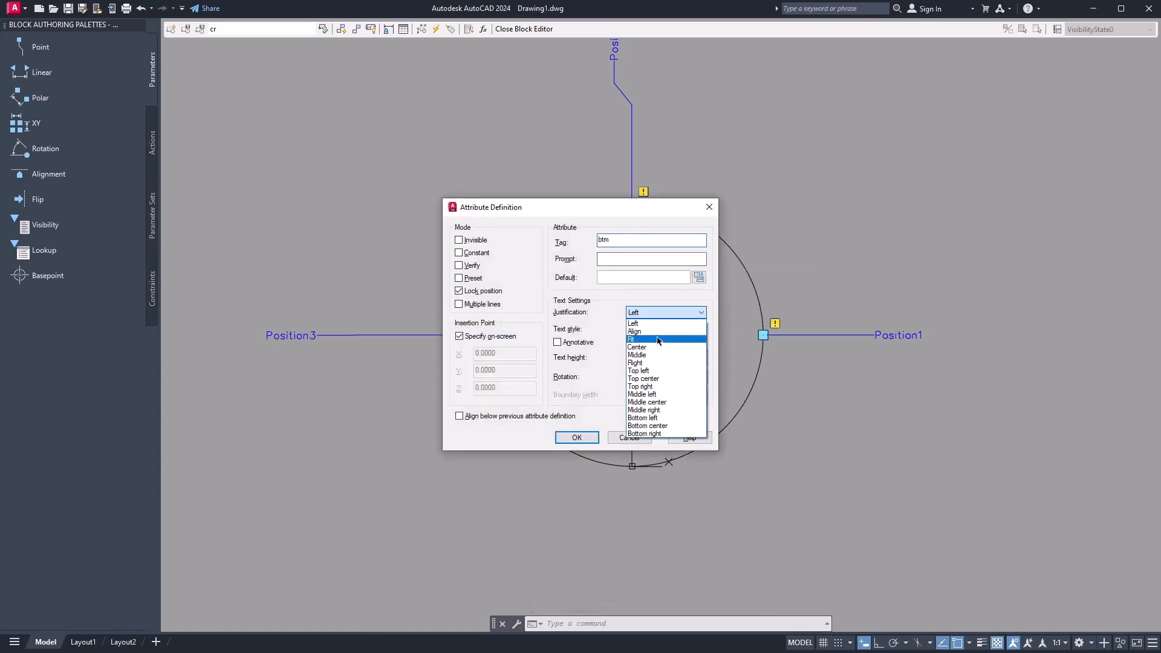
{"action": "left_click", "coordinate": [637, 347]}
{"action": "left_click", "coordinate": [577, 437]}
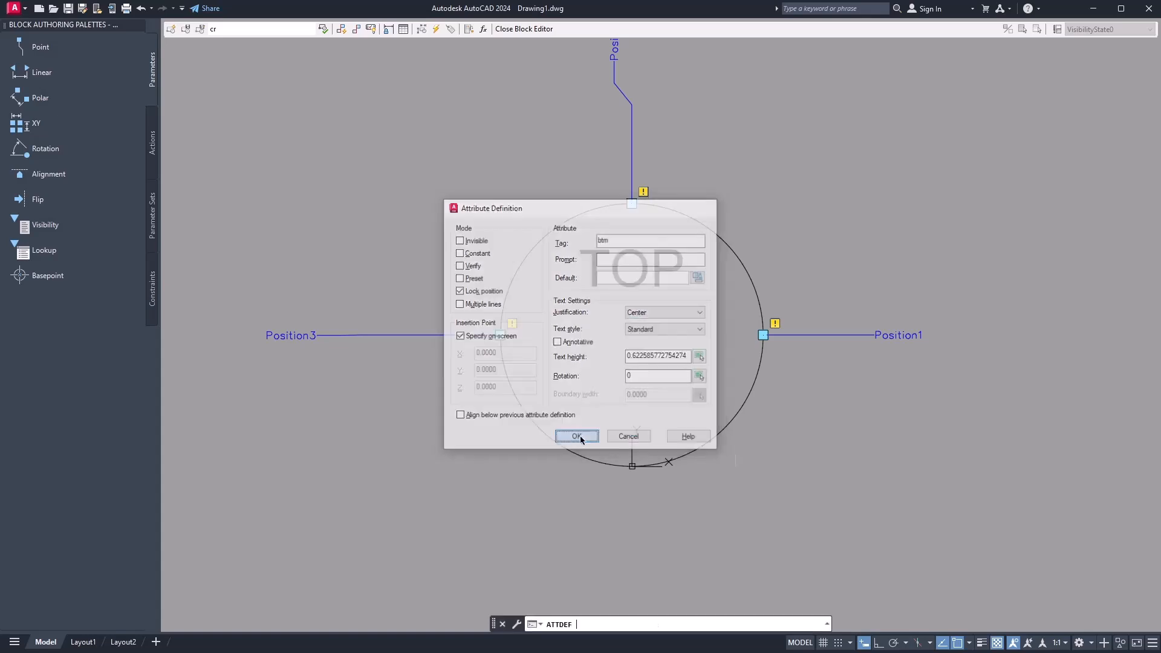
{"action": "left_click", "coordinate": [633, 420]}
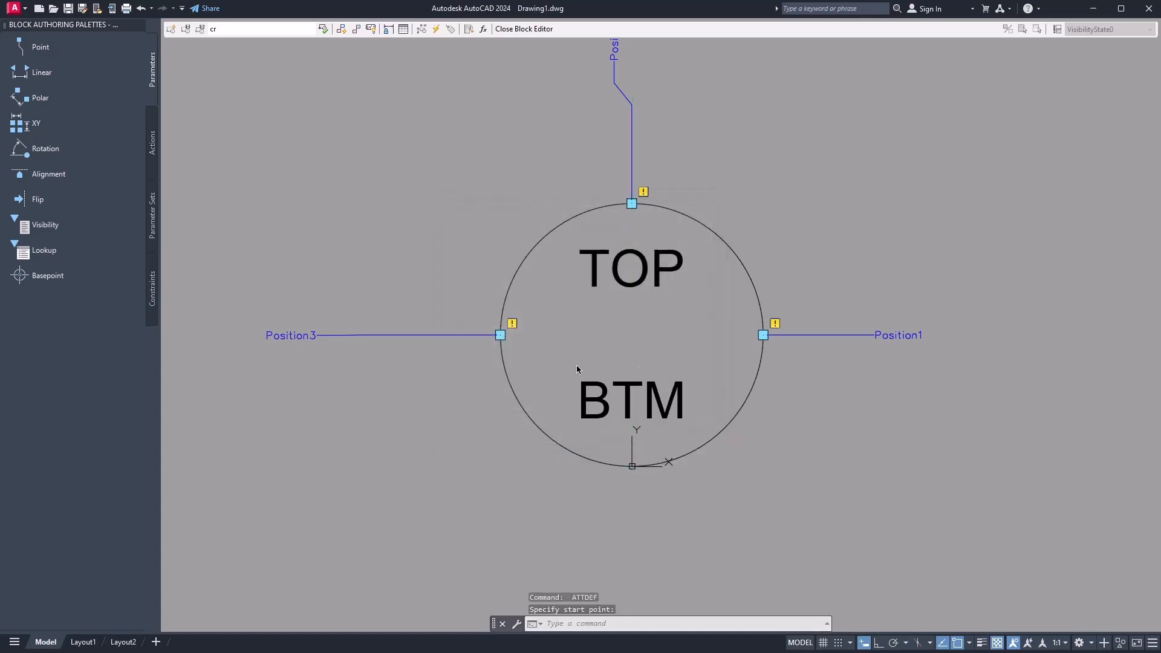
- Close the block editor with the cr block's changes saved, and display the drawing's blocks available for insertion
{"action": "middle_click_drag", "start_coordinate": [626, 396], "coordinate": [608, 416]}
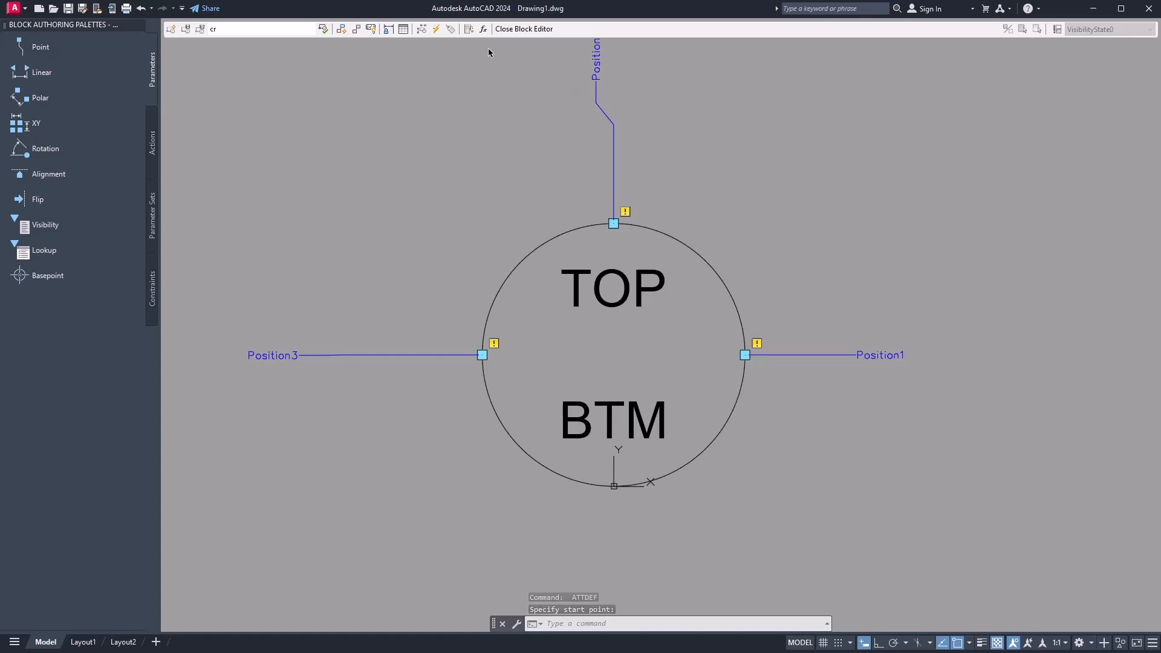
{"action": "left_click", "coordinate": [524, 29]}
{"action": "left_click", "coordinate": [655, 361]}
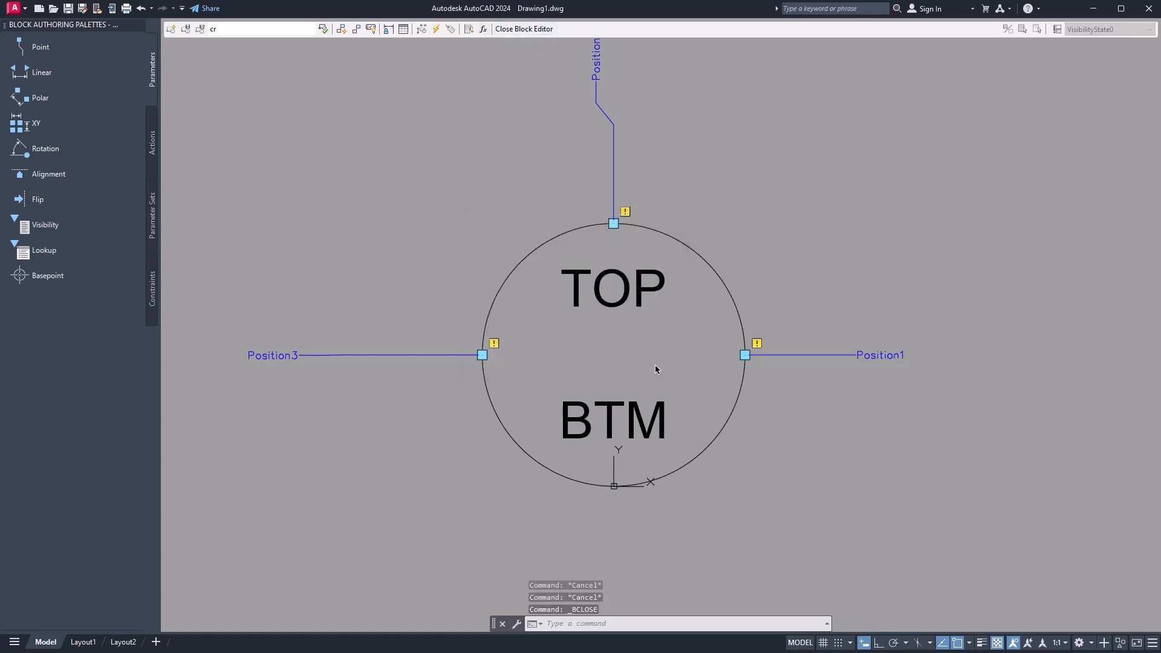
{"action": "type", "text": "BL"}
{"action": "key", "text": "BackSpace"}
{"action": "type", "text": "CLOSE"}
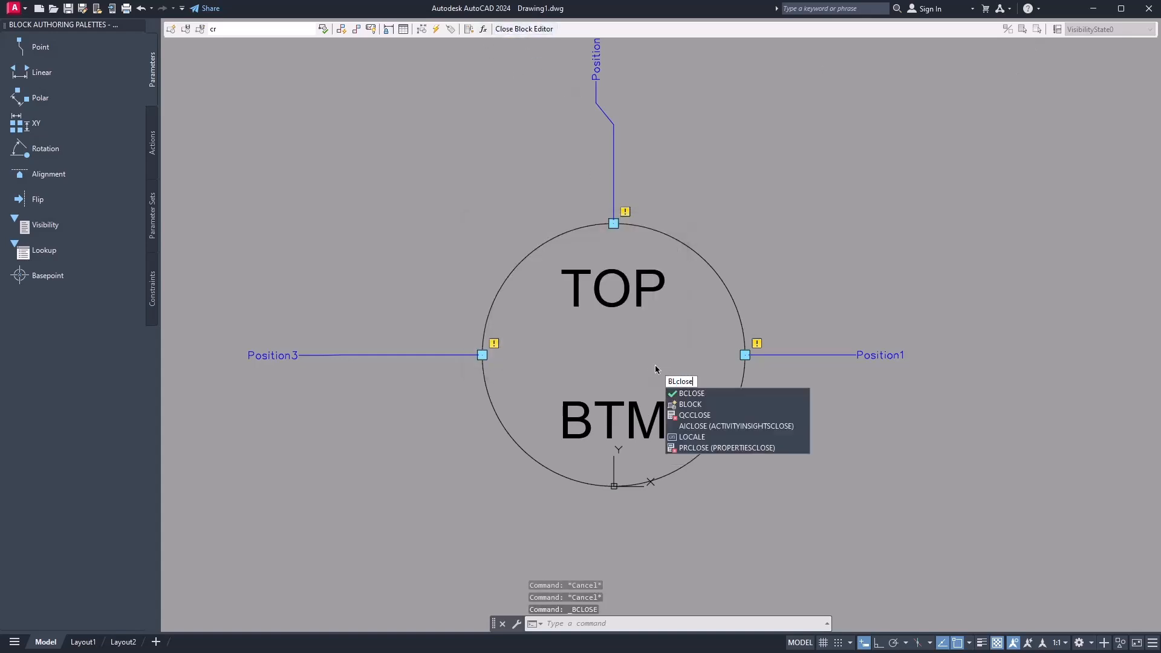
{"action": "key", "text": "Return"}
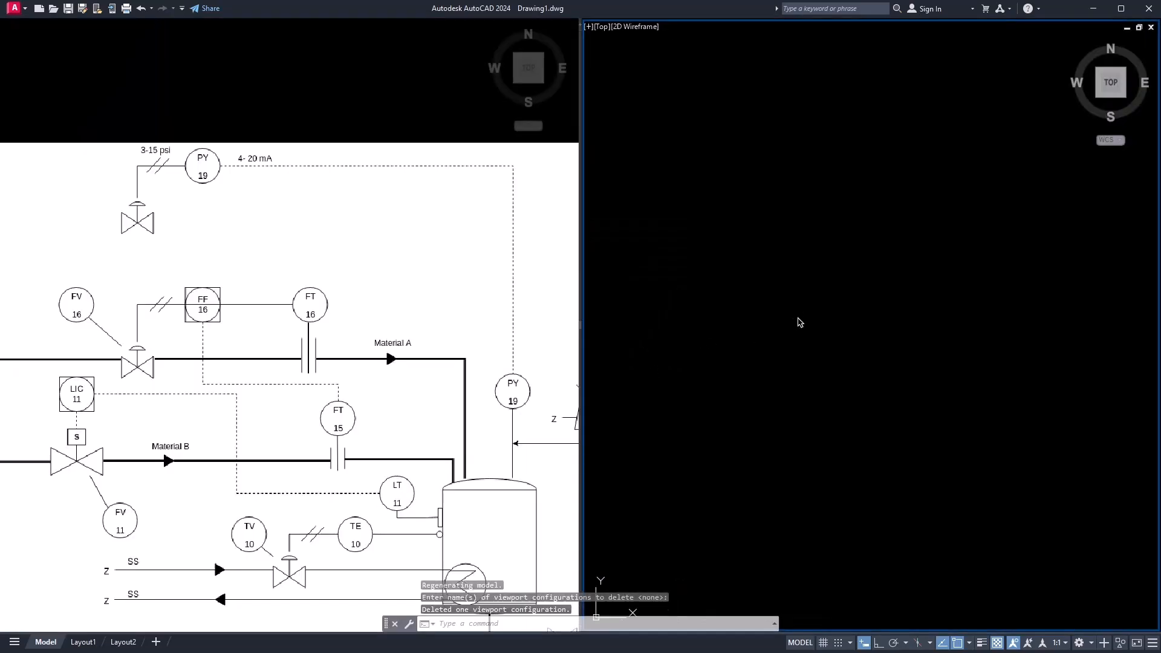
{"action": "type", "text": "I"}
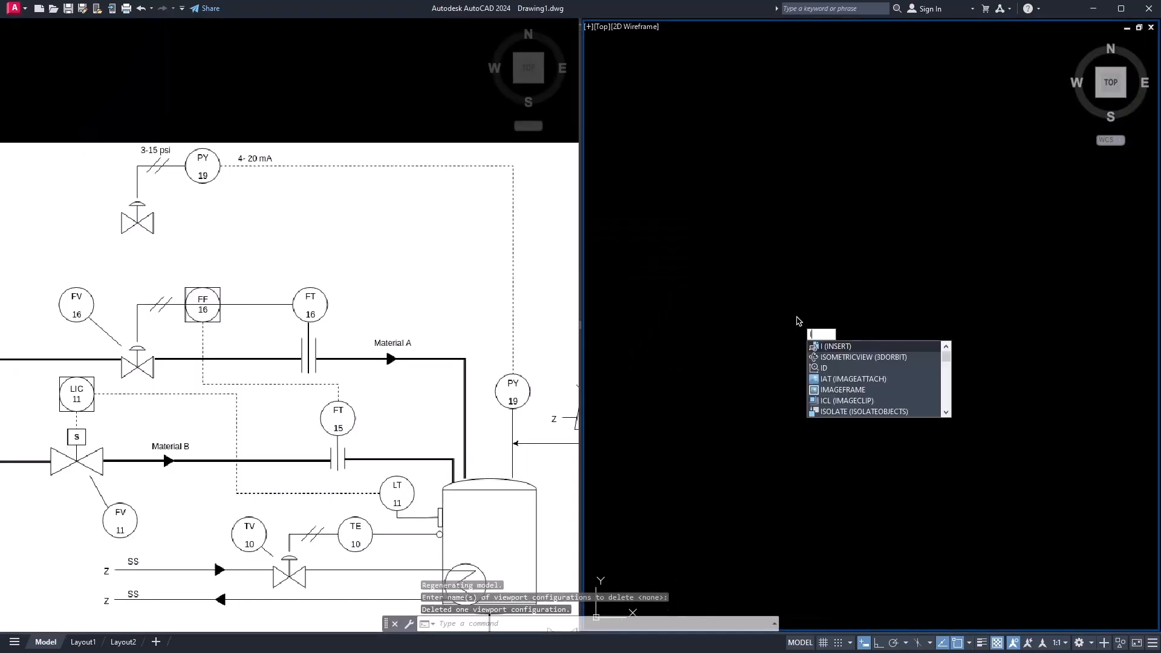
{"action": "key", "text": "Return"}
{"action": "mouse_move", "coordinate": [1029, 112]}
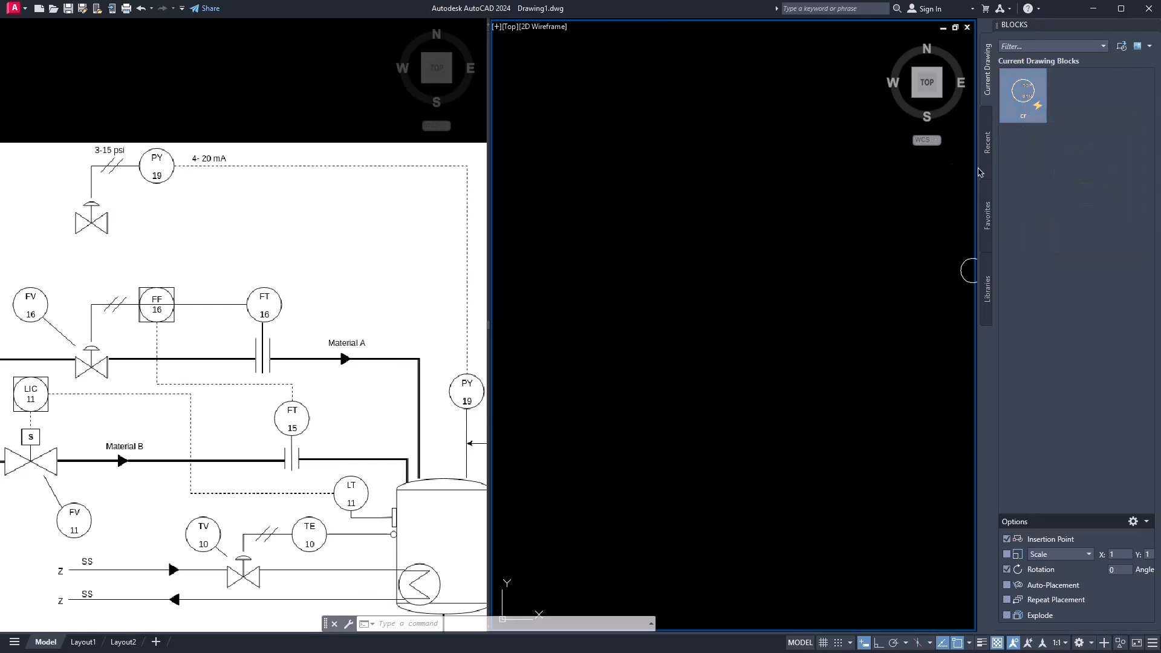
{"action": "scroll", "coordinate": [772, 354], "scroll_direction": "up", "scroll_amount": 8}
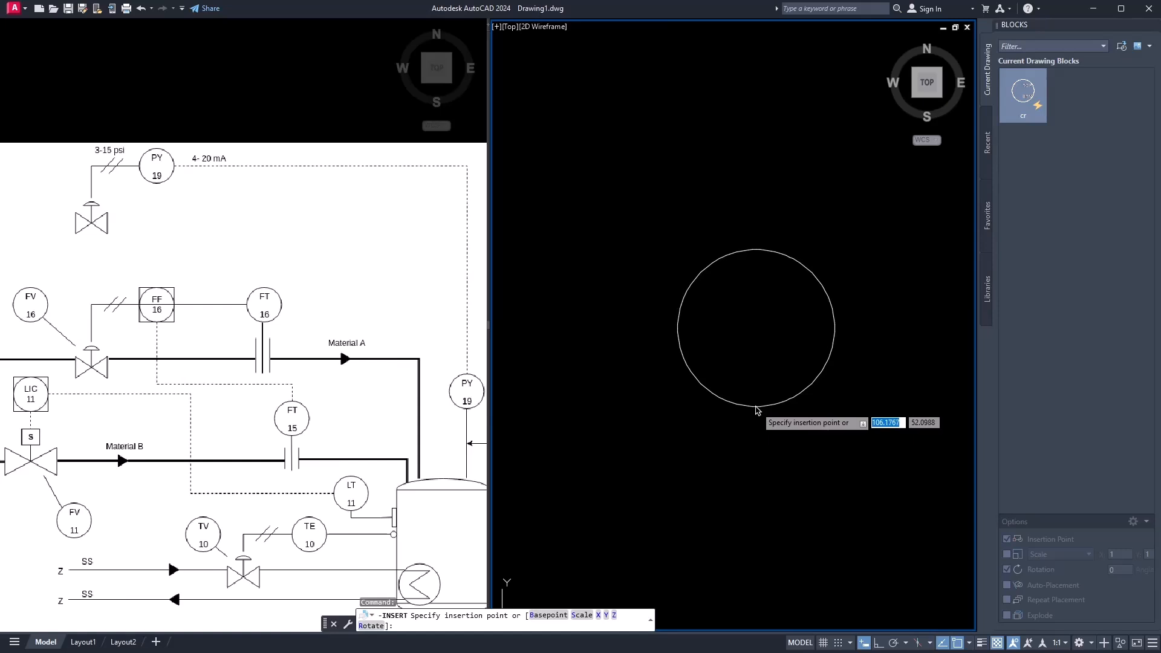
{"action": "left_click", "coordinate": [765, 406]}
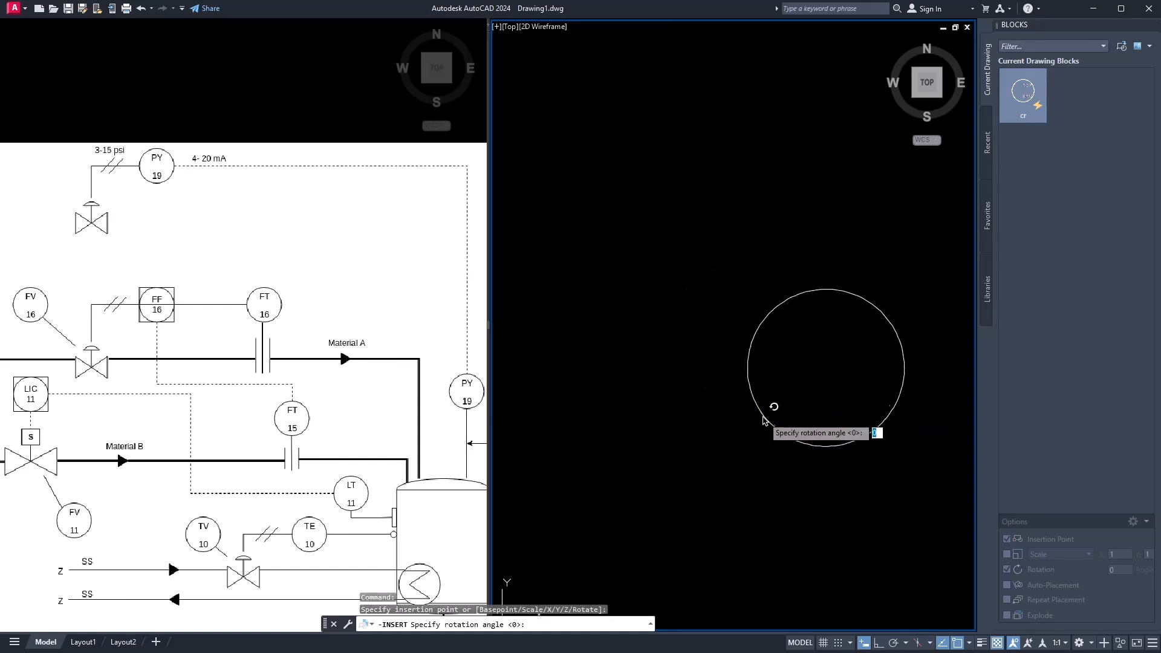
{"action": "key", "text": "Escape"}
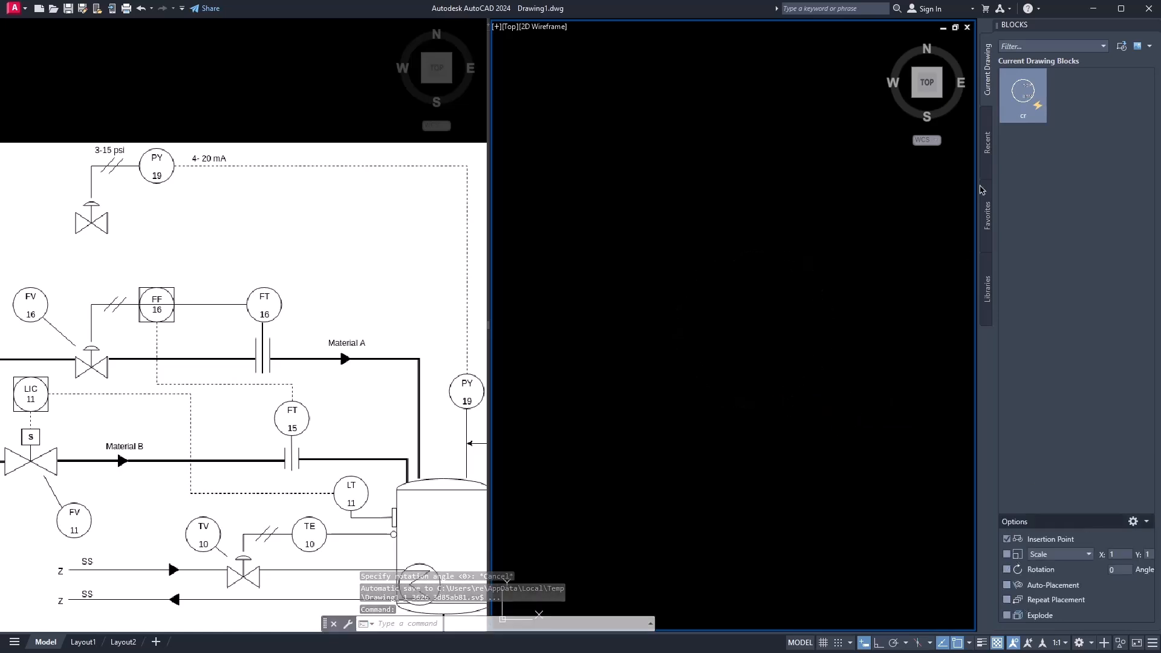
- Insert a cr bubble in the empty drawing area with TOP set to FT and BTM set to 16
{"action": "left_click", "coordinate": [1023, 95]}
{"action": "left_click", "coordinate": [756, 376]}
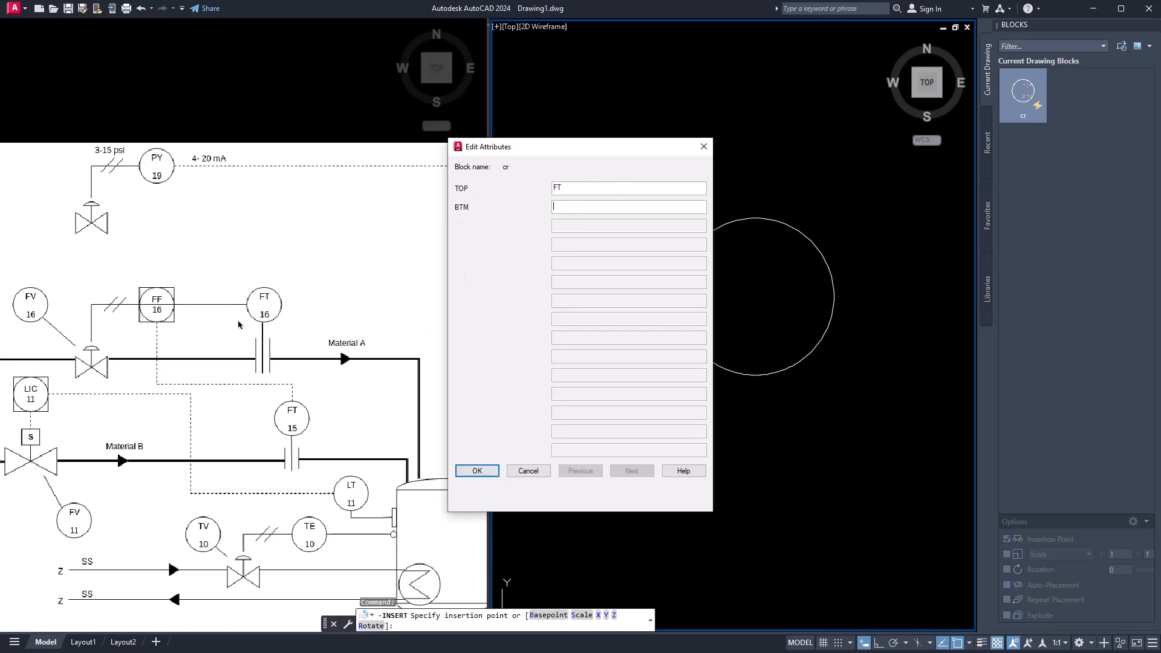
{"action": "left_click", "coordinate": [476, 470]}
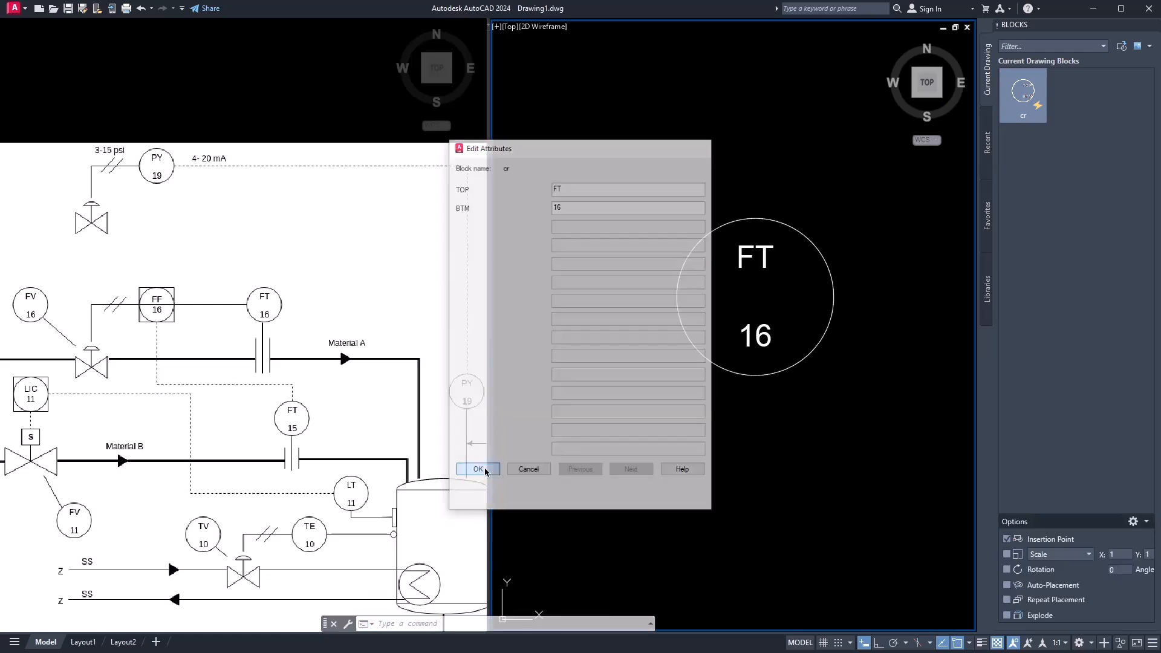
- Draw a horizontal line about 10 units long leftward from the left quadrant of the FT 16 bubble
{"action": "middle_click_drag", "start_coordinate": [741, 291], "coordinate": [847, 273]}
{"action": "scroll", "coordinate": [718, 239], "scroll_direction": "down", "scroll_amount": 2}
{"action": "type", "text": "l"}
{"action": "key", "text": "Return"}
{"action": "left_click", "coordinate": [800, 278]}
{"action": "middle_click_drag", "start_coordinate": [645, 279], "coordinate": [746, 280]}
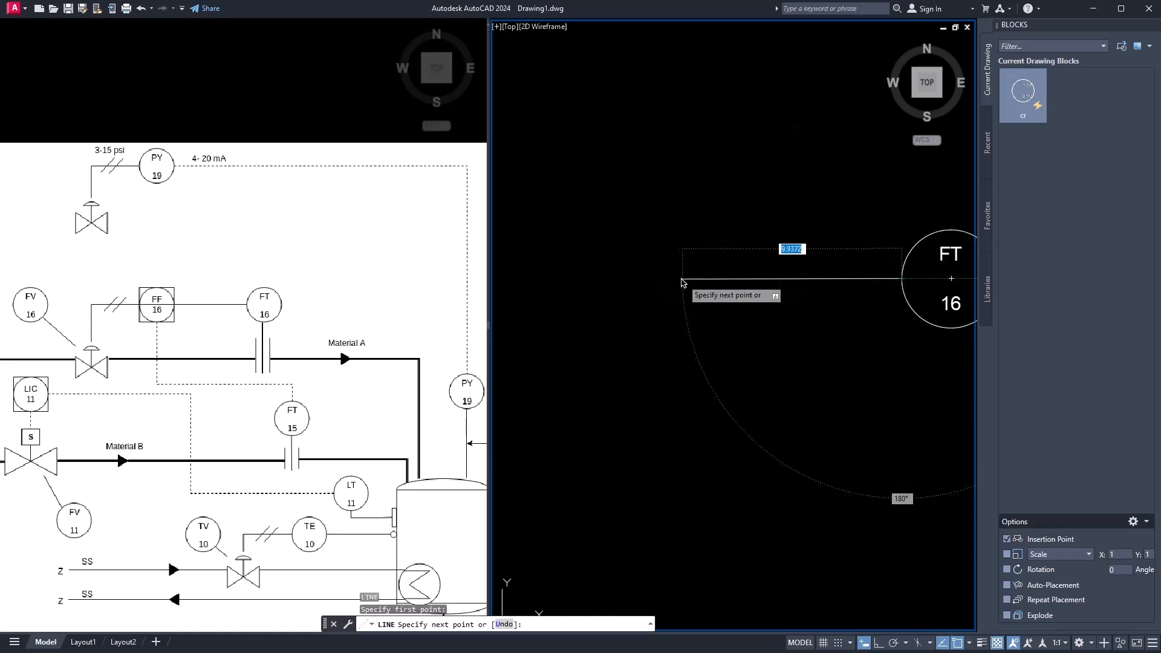
{"action": "left_click", "coordinate": [679, 279]}
{"action": "key", "text": "Return"}
{"action": "middle_click_drag", "start_coordinate": [684, 314], "coordinate": [661, 321]}
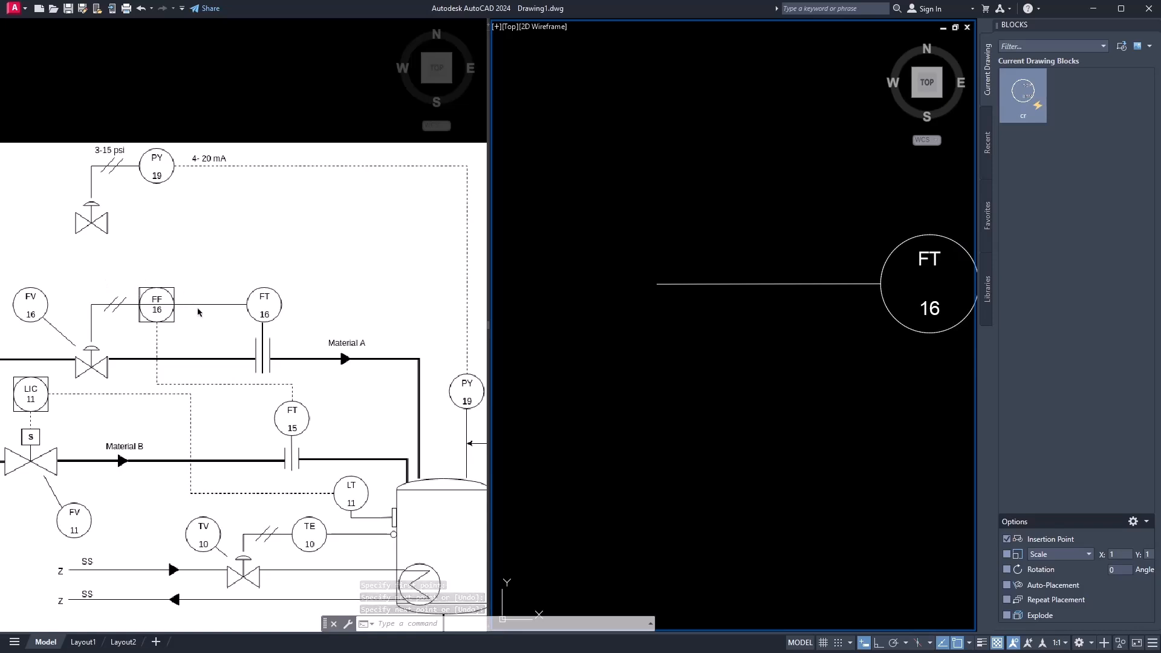
- Insert a second cr bubble with its right quadrant on the line's left end, setting TOP to FF and BTM to 16
{"action": "key", "text": "Escape"}
{"action": "key", "text": "Escape"}
{"action": "left_click", "coordinate": [1020, 107]}
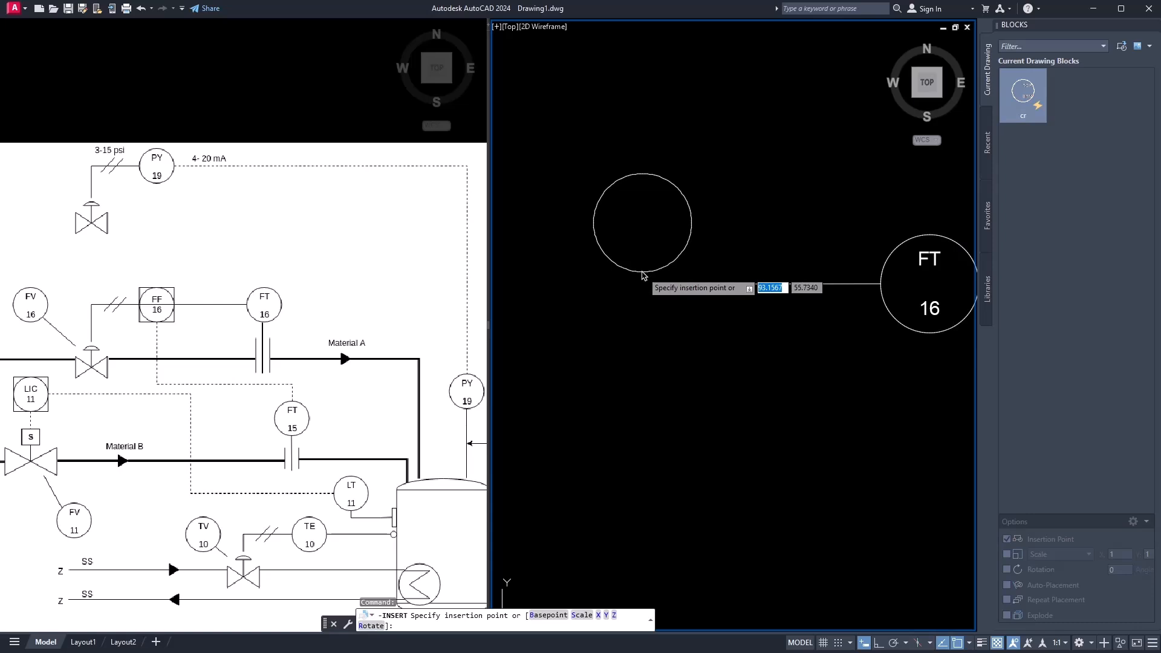
{"action": "left_click", "coordinate": [658, 285]}
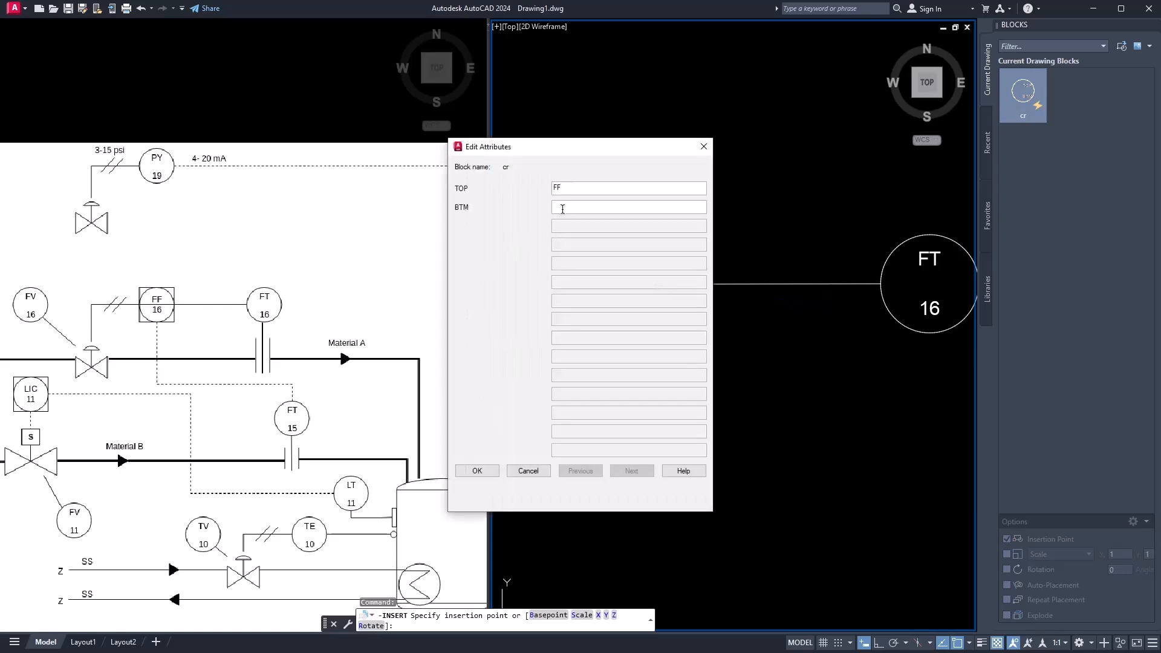
{"action": "key", "text": "Return"}
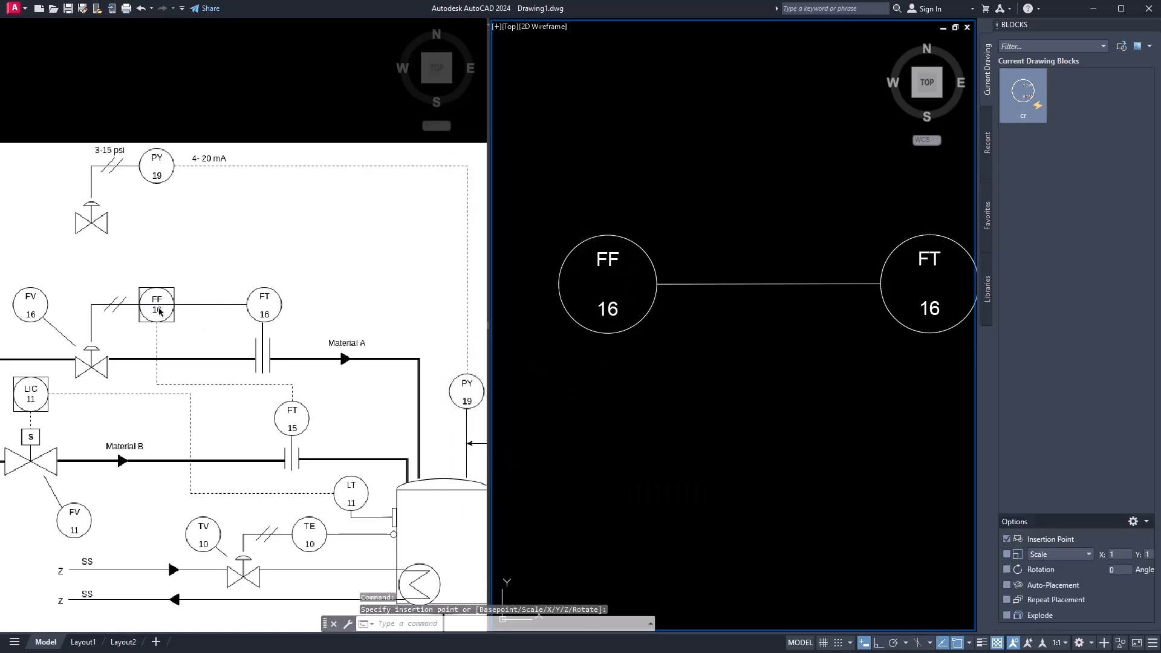
- Open the FF 16 bubble's cr block definition in the block editor
{"action": "left_click", "coordinate": [609, 333]}
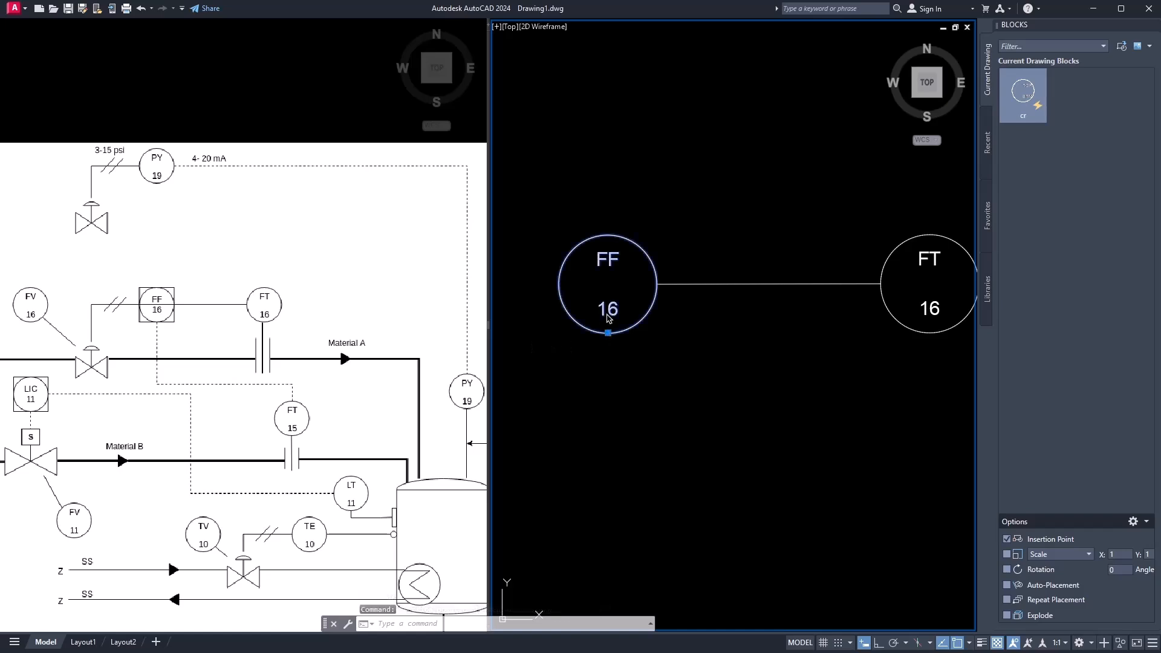
{"action": "type", "text": "BT"}
{"action": "key", "text": "Escape"}
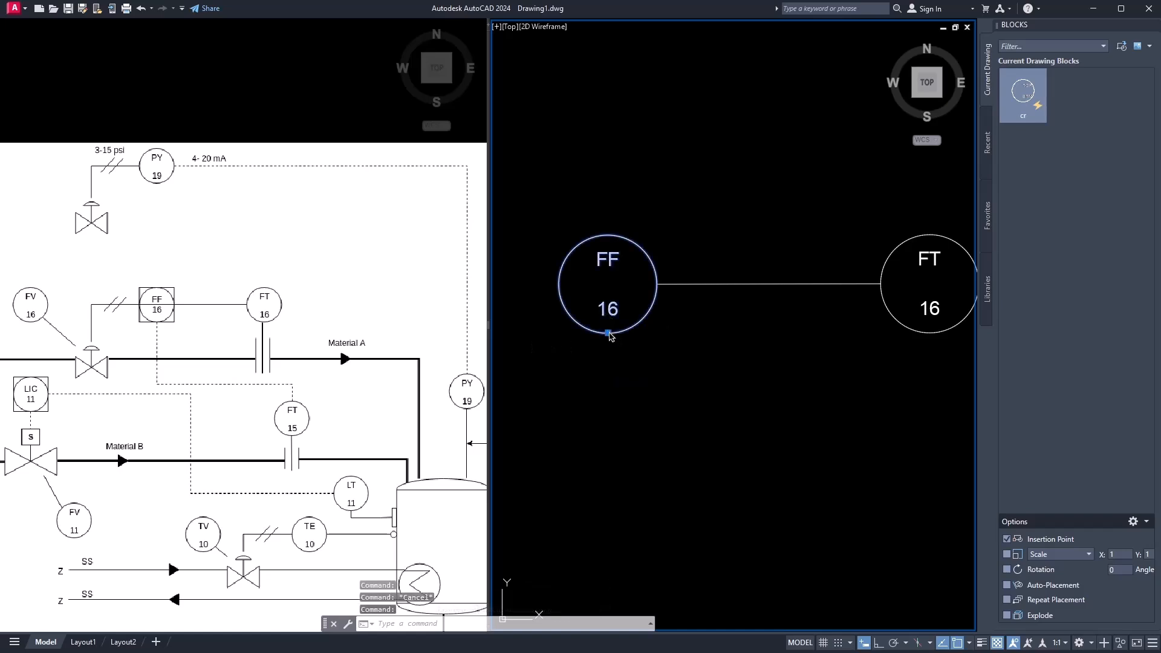
{"action": "type", "text": "BE"}
{"action": "key", "text": "Return"}
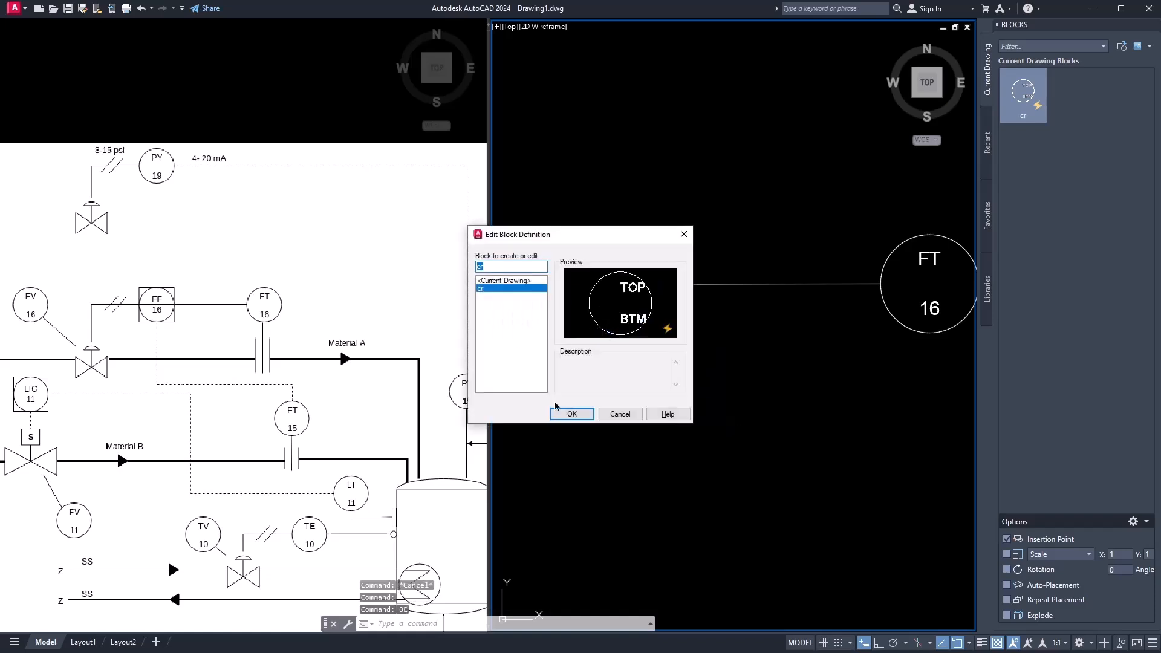
{"action": "left_click", "coordinate": [572, 414]}
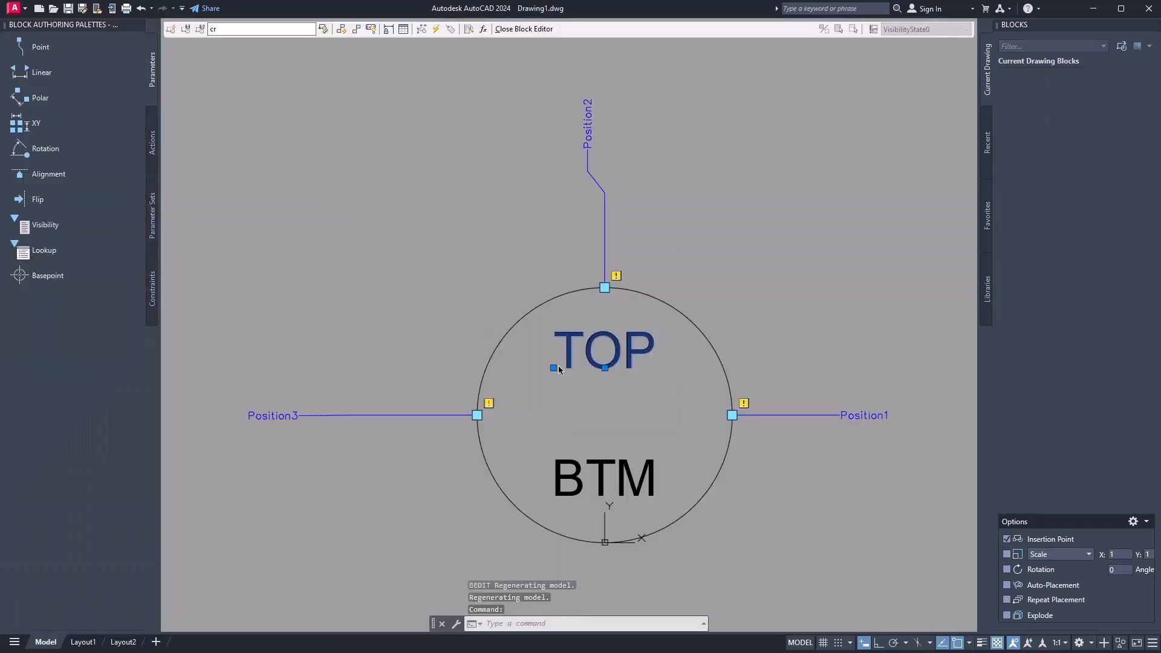
- Set the TOP attribute's Lock position property to No
{"action": "key", "text": "ctrl+1"}
{"action": "left_click", "coordinate": [122, 592]}
{"action": "left_click", "coordinate": [122, 593]}
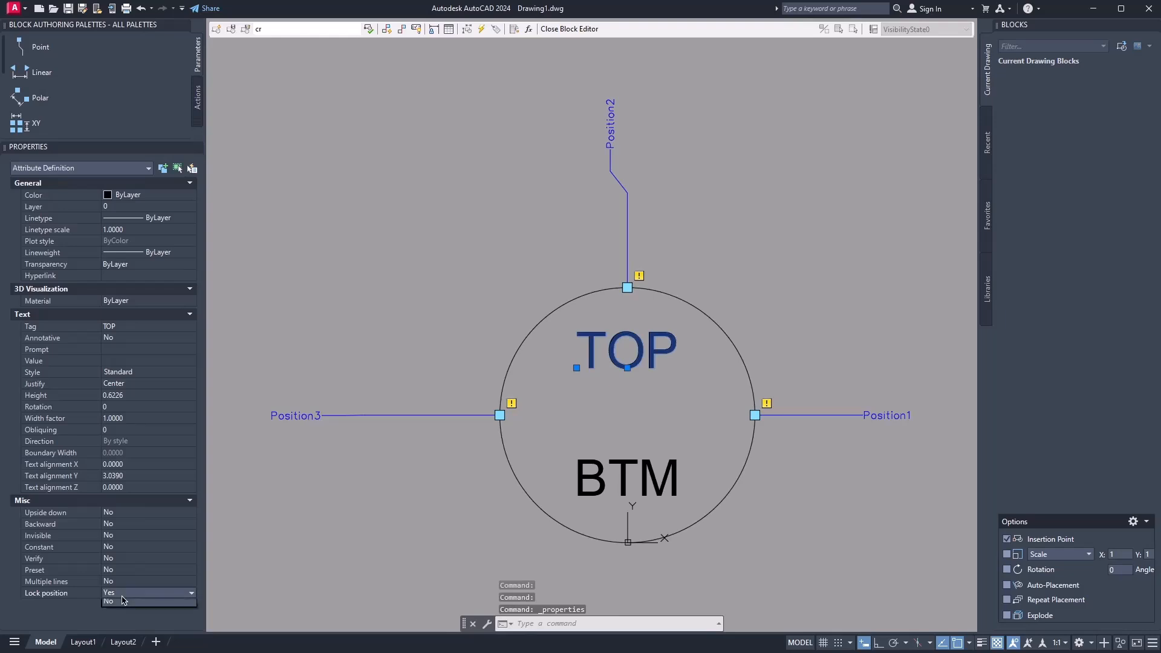
{"action": "left_click", "coordinate": [122, 613]}
{"action": "middle_click_drag", "start_coordinate": [556, 429], "coordinate": [574, 389]}
{"action": "key", "text": "Escape"}
- Set the BTM attribute's Lock position property to No, and close the block editor with the changes saved
{"action": "left_click", "coordinate": [645, 434]}
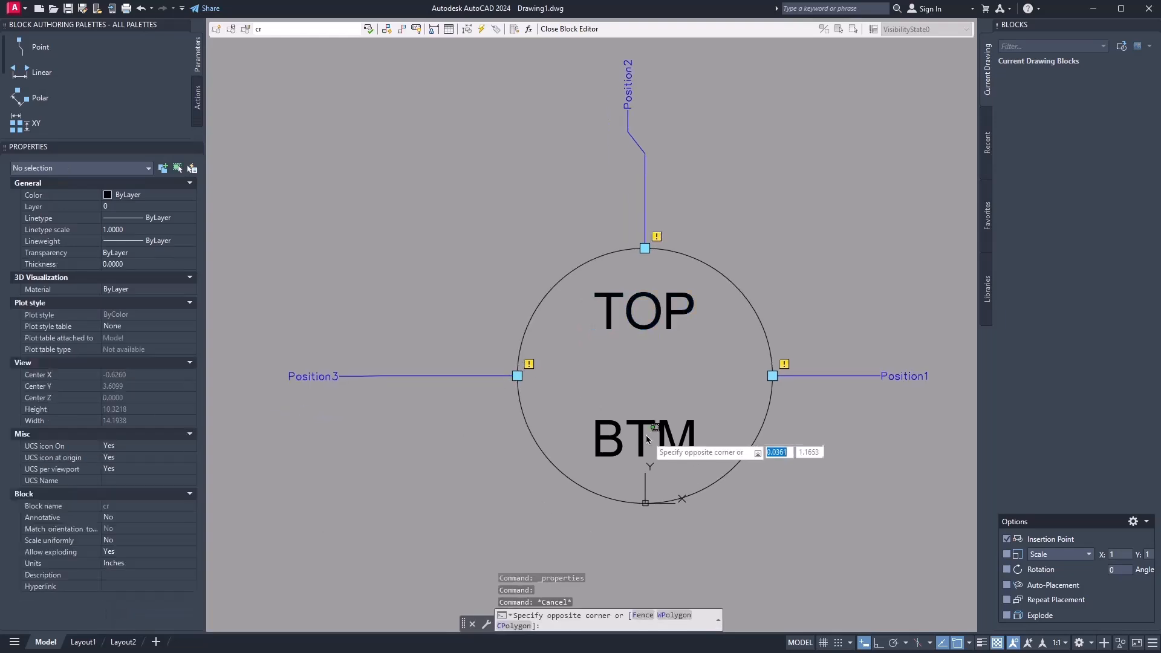
{"action": "left_click", "coordinate": [557, 461]}
{"action": "left_click", "coordinate": [119, 595]}
{"action": "left_click", "coordinate": [122, 594]}
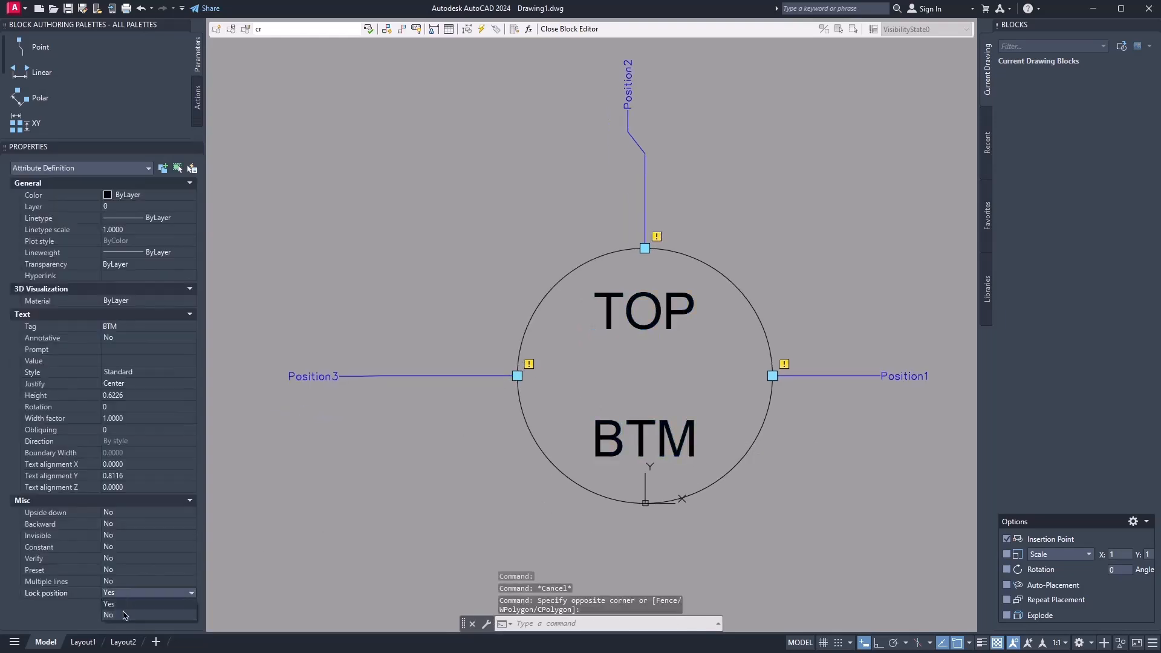
{"action": "left_click", "coordinate": [123, 613]}
{"action": "key", "text": "Escape"}
{"action": "left_click", "coordinate": [580, 28]}
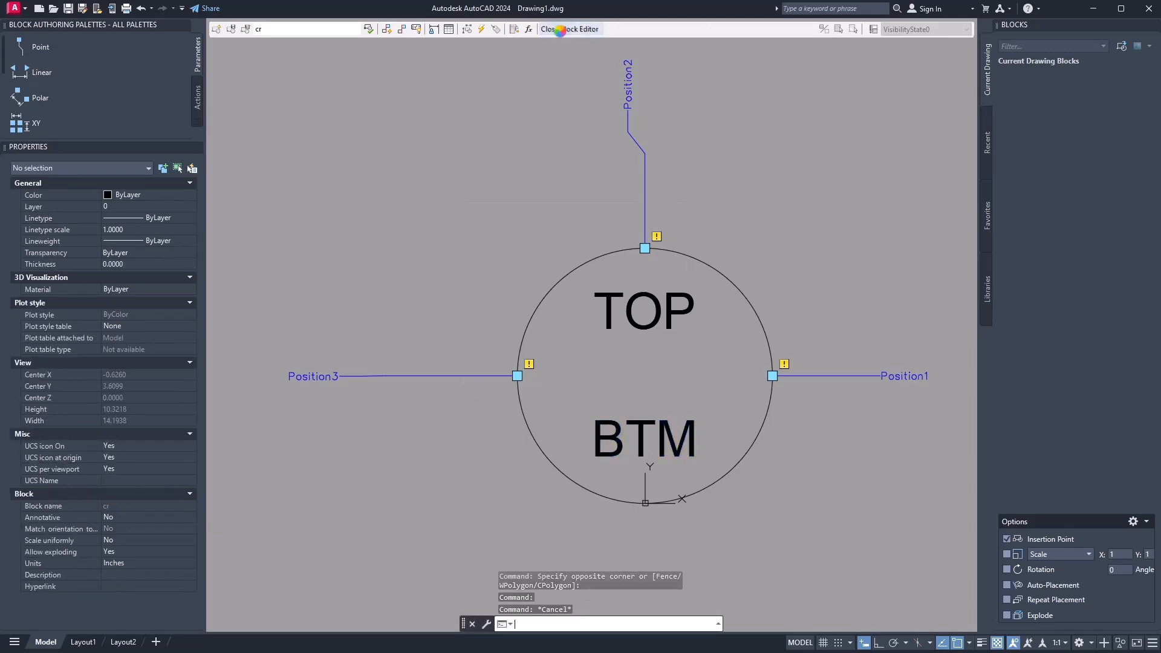
{"action": "left_click", "coordinate": [538, 305]}
- Synchronize the cr block's attributes with ATTSYNC by selecting the FF 16 bubble and confirming
{"action": "left_click", "coordinate": [693, 351]}
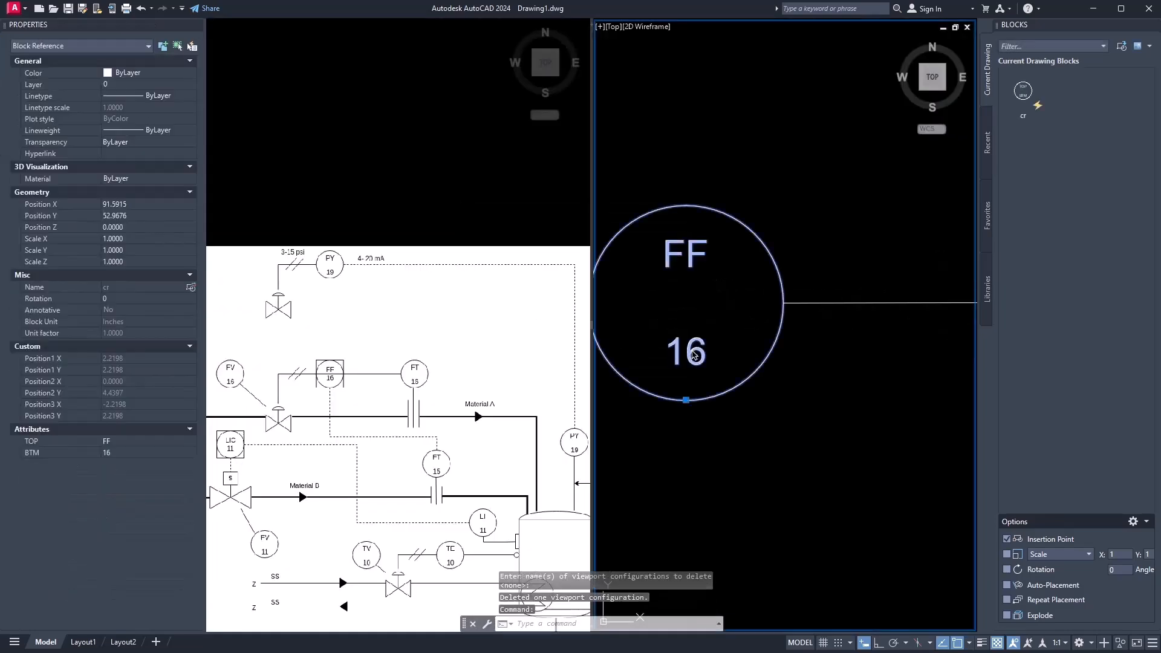
{"action": "middle_click_drag", "start_coordinate": [694, 351], "coordinate": [789, 362]}
{"action": "type", "text": "ATTSY"}
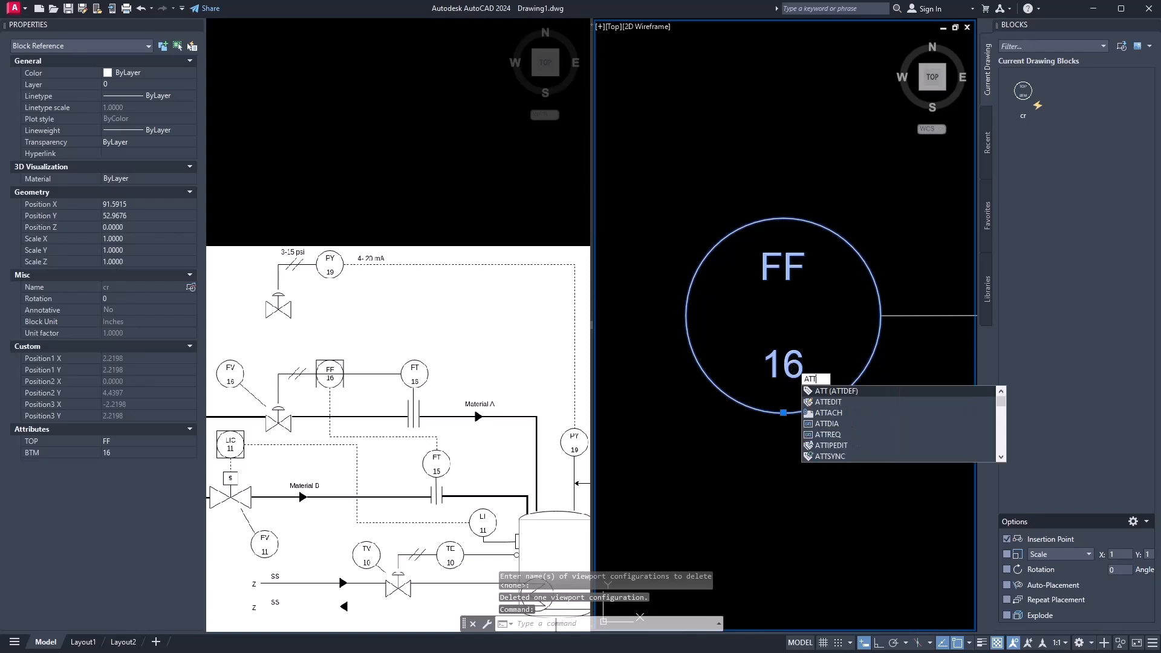
{"action": "left_click", "coordinate": [829, 395]}
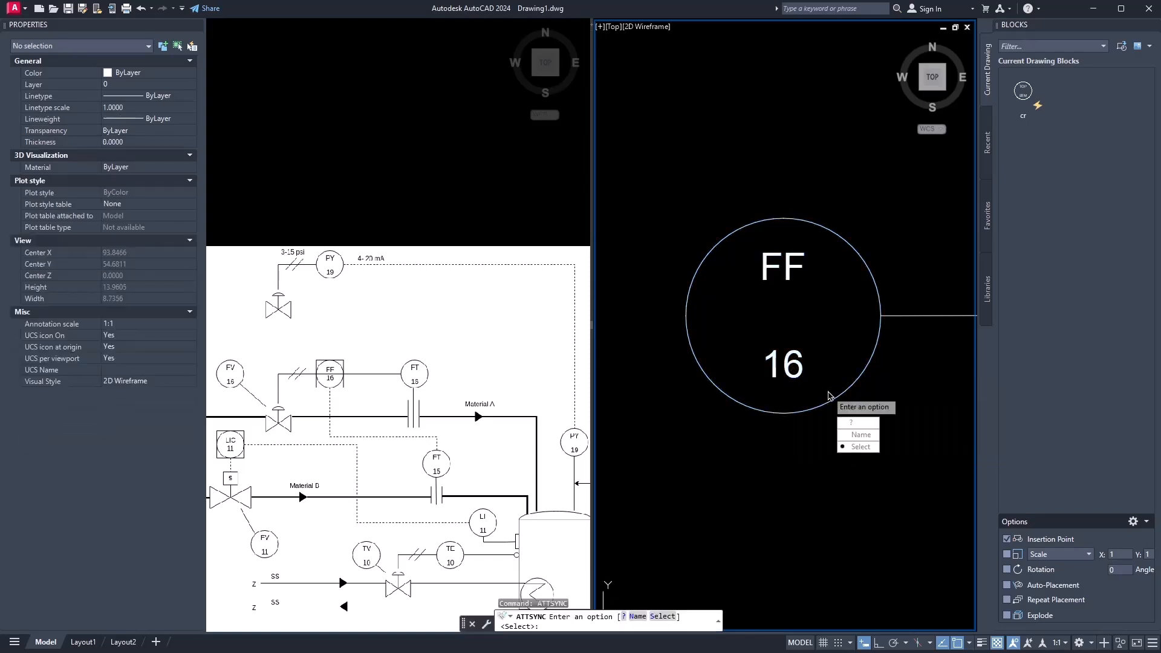
{"action": "left_click", "coordinate": [867, 449]}
{"action": "left_click", "coordinate": [831, 401]}
{"action": "left_click", "coordinate": [856, 432]}
{"action": "scroll", "coordinate": [799, 376], "scroll_direction": "down", "scroll_amount": 4}
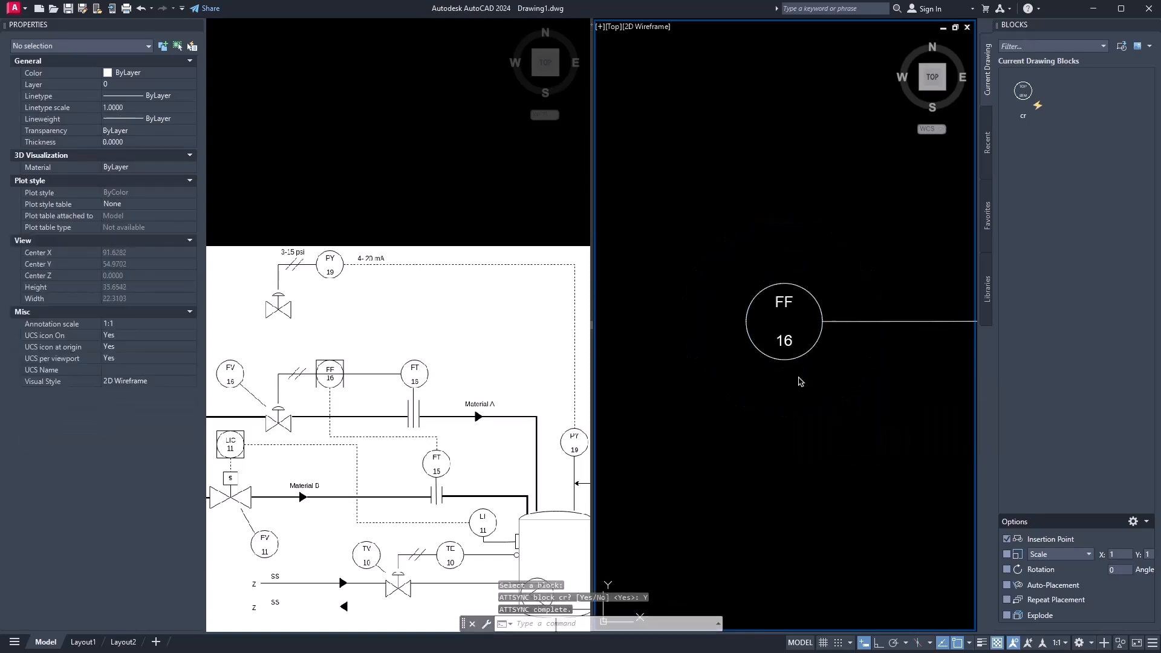
- Turn Ortho on and move the FF 16 bubble's TOP attribute text straight down toward the circle's center
{"action": "left_click", "coordinate": [785, 343]}
{"action": "scroll", "coordinate": [787, 328], "scroll_direction": "up", "scroll_amount": 6}
{"action": "middle_click_drag", "start_coordinate": [769, 238], "coordinate": [769, 286]}
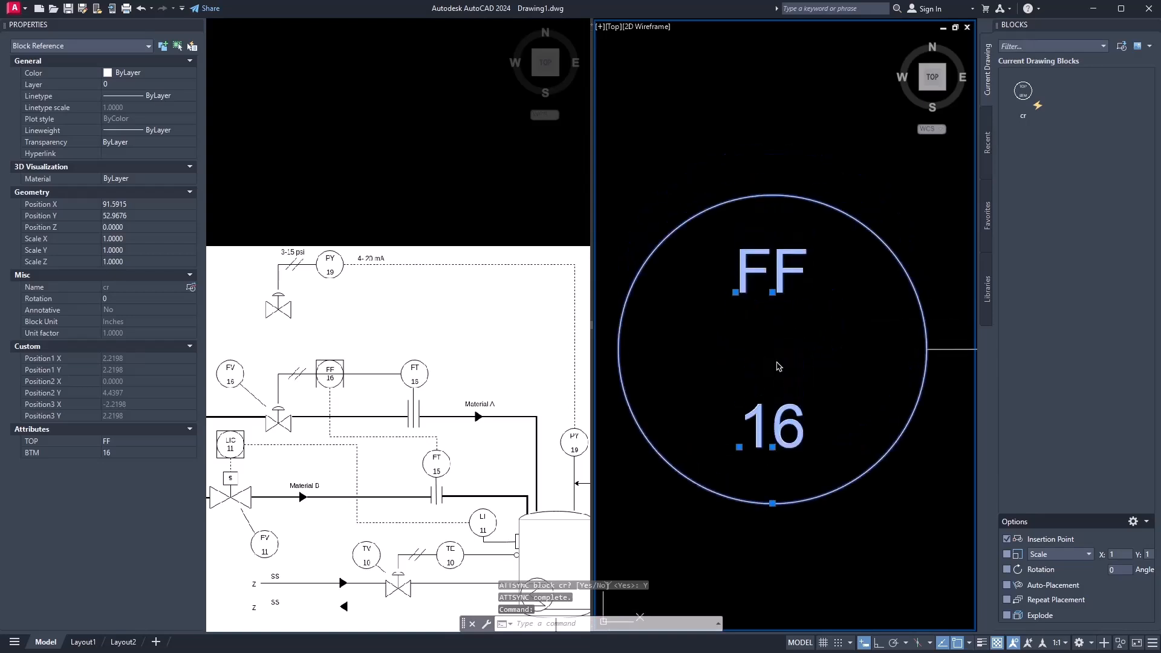
{"action": "scroll", "coordinate": [786, 351], "scroll_direction": "down", "scroll_amount": 3}
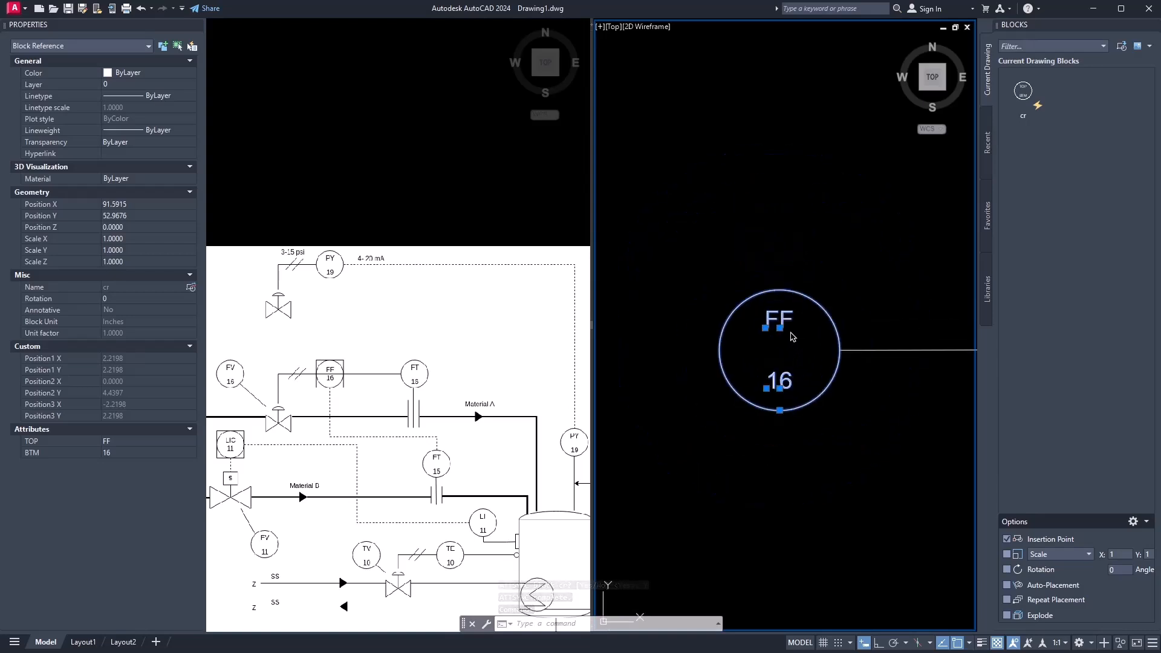
{"action": "scroll", "coordinate": [798, 333], "scroll_direction": "up", "scroll_amount": 5}
{"action": "middle_click_drag", "start_coordinate": [769, 334], "coordinate": [771, 321]}
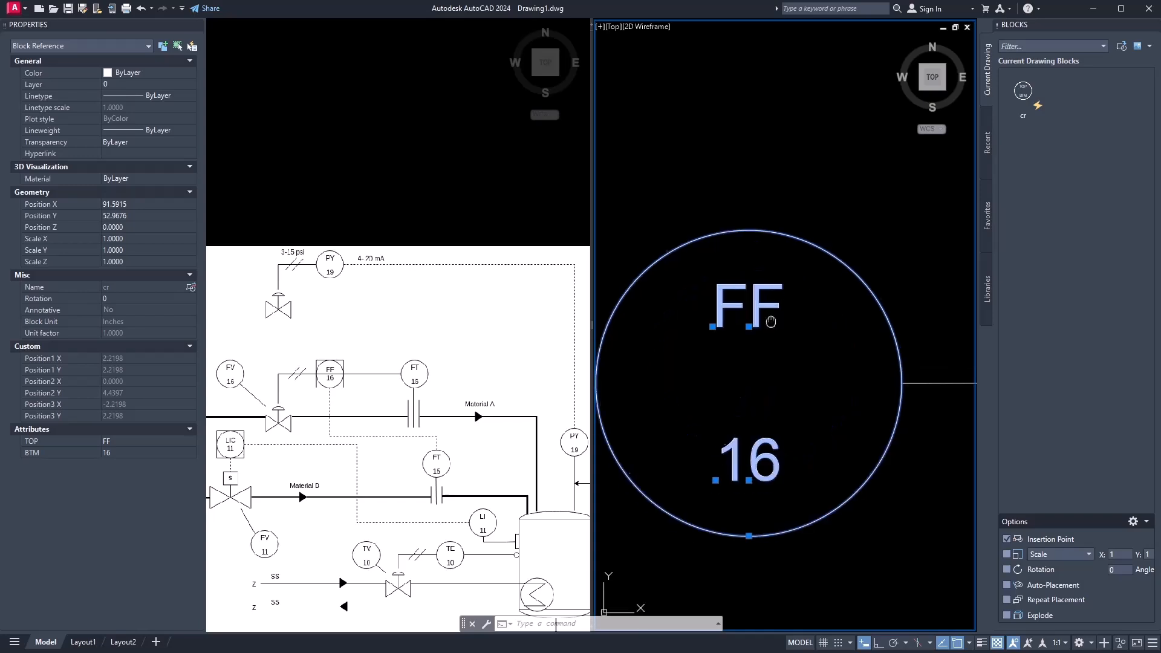
{"action": "left_click", "coordinate": [750, 326]}
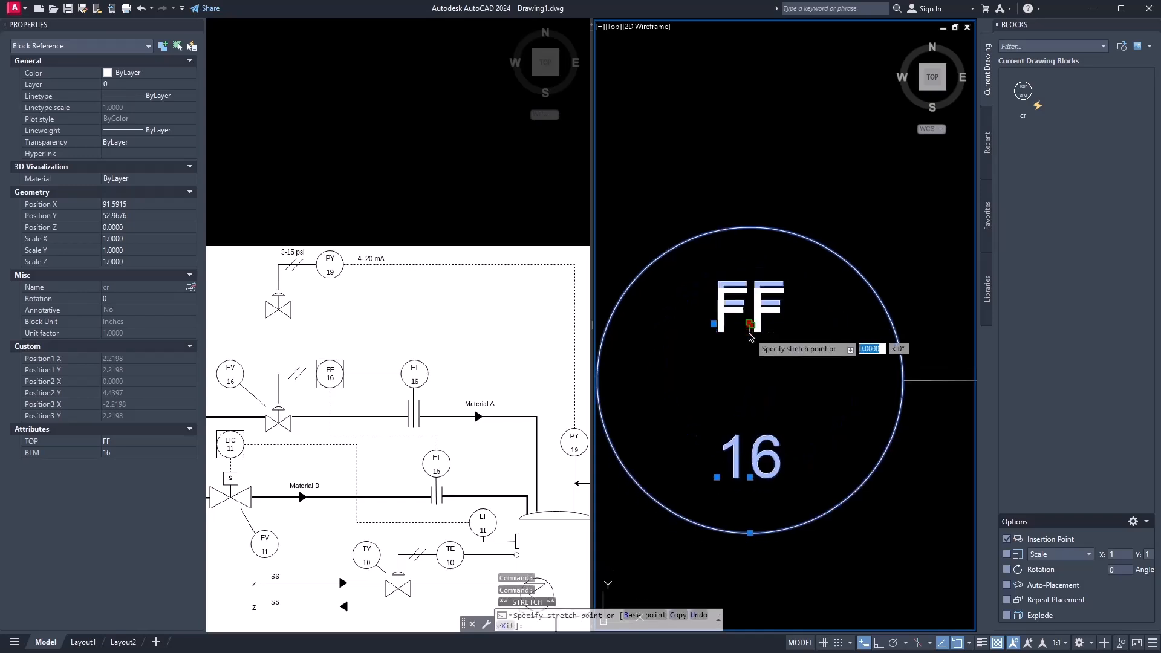
{"action": "key", "text": "F8"}
{"action": "left_click", "coordinate": [754, 363]}
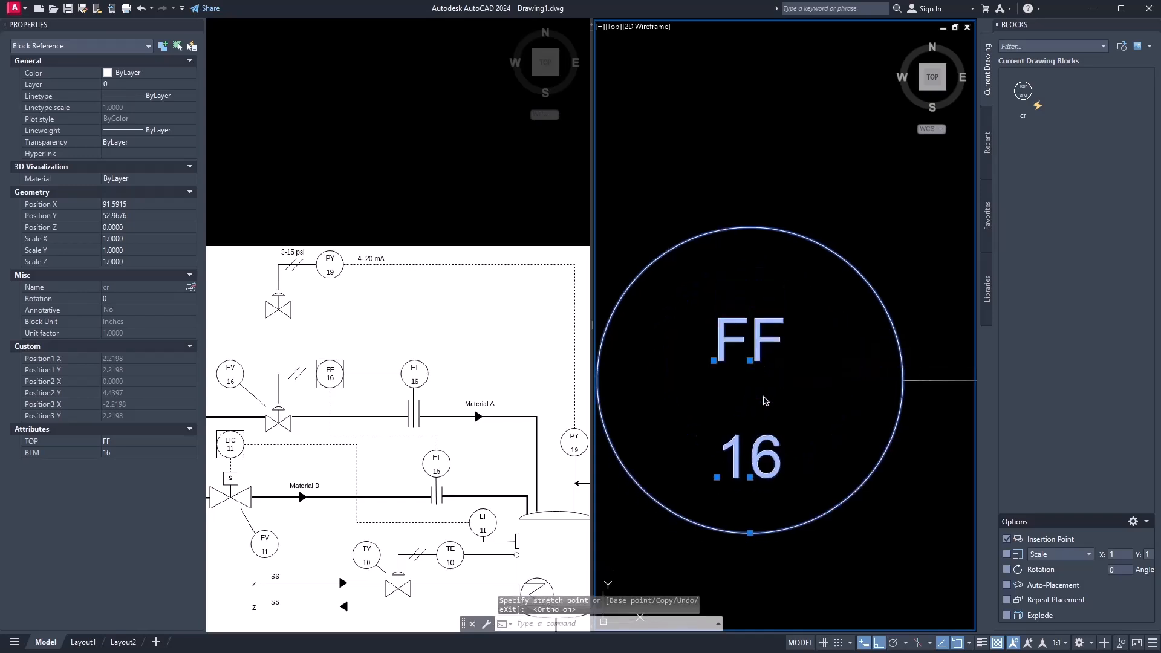
- Move the bubble's BTM attribute text straight up toward the circle's center and deselect the bubble
{"action": "left_click", "coordinate": [750, 477]}
{"action": "left_click", "coordinate": [799, 428]}
{"action": "key", "text": "Escape"}
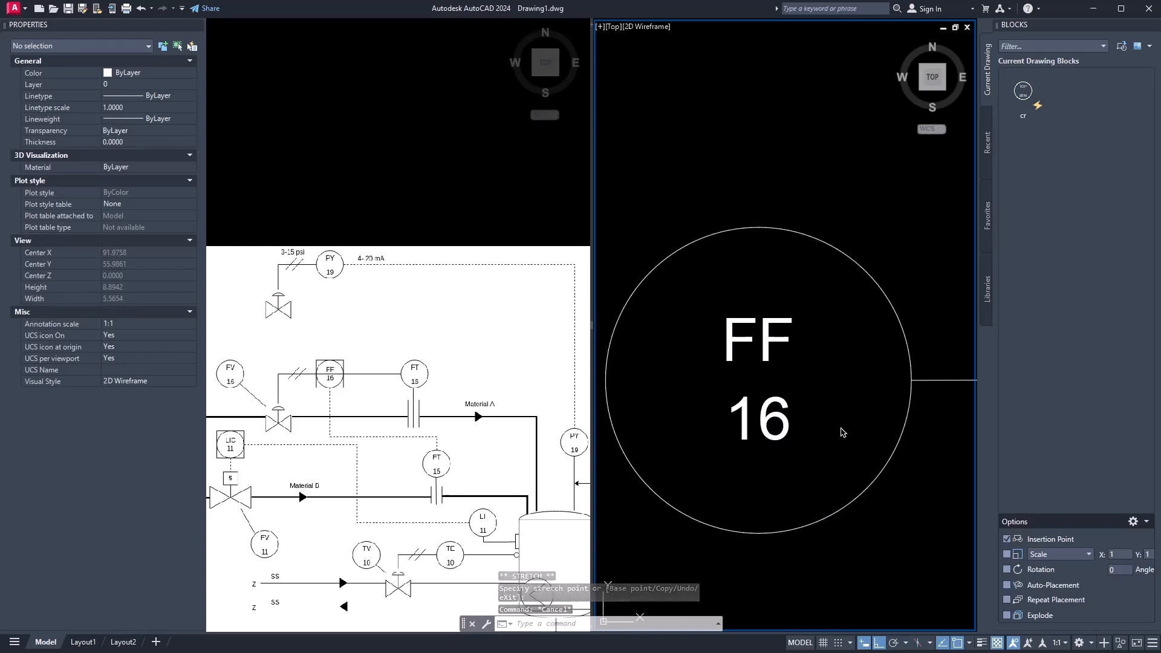
{"action": "scroll", "coordinate": [838, 431], "scroll_direction": "down", "scroll_amount": 2}
{"action": "type", "text": "POL"}
{"action": "key", "text": "Return"}
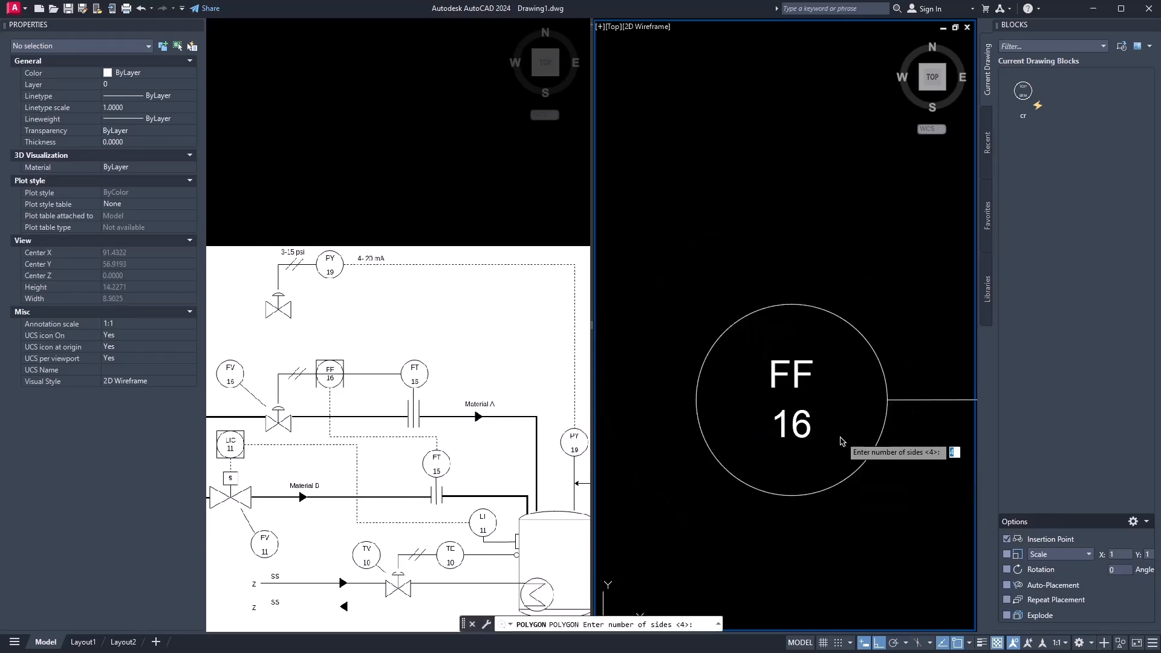
{"action": "key", "text": "Return"}
{"action": "left_click", "coordinate": [791, 400]}
{"action": "type", "text": "C"}
{"action": "key", "text": "Return"}
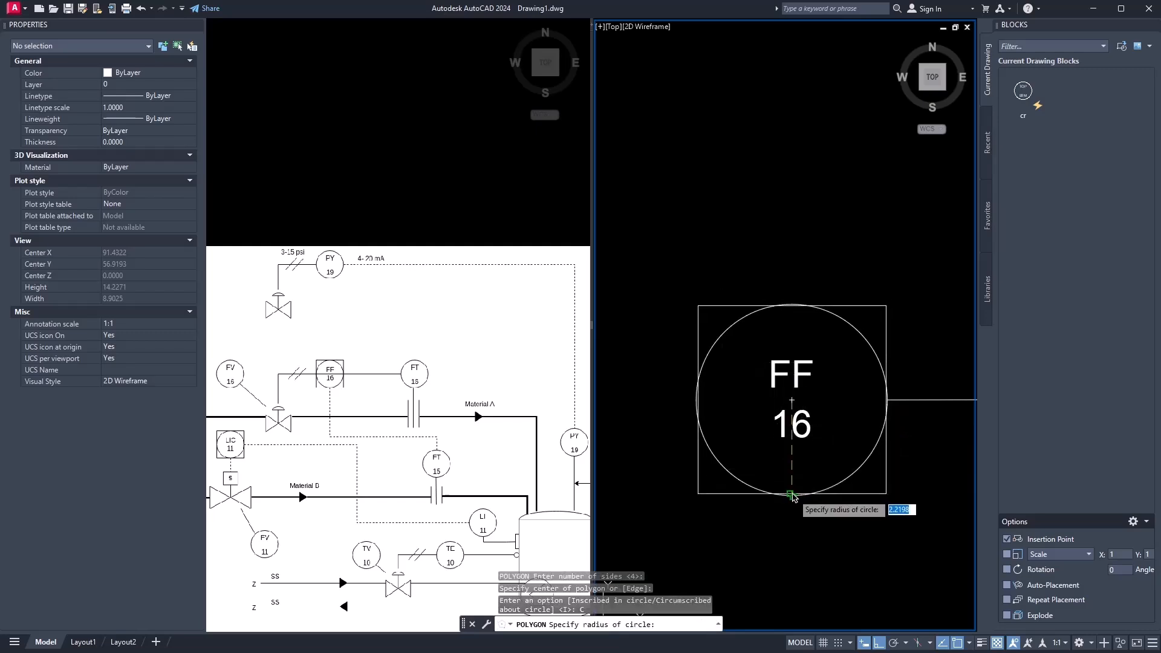
{"action": "key", "text": "Escape"}
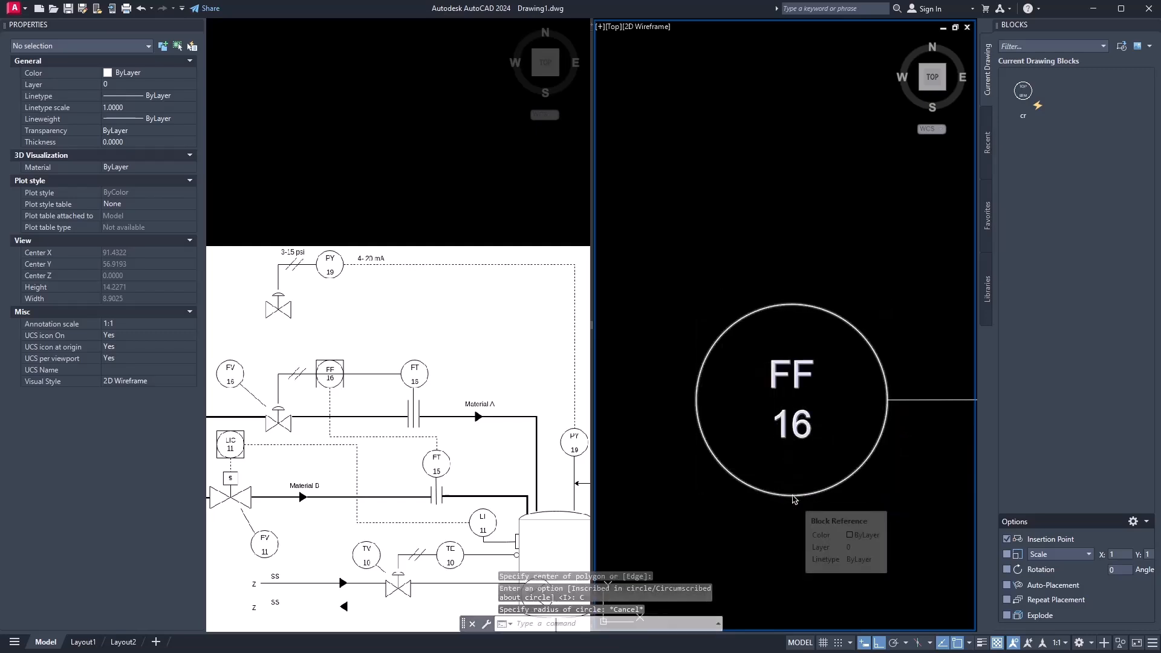
- Open the FF 16 bubble's cr block definition in the block editor
{"action": "left_click", "coordinate": [792, 494]}
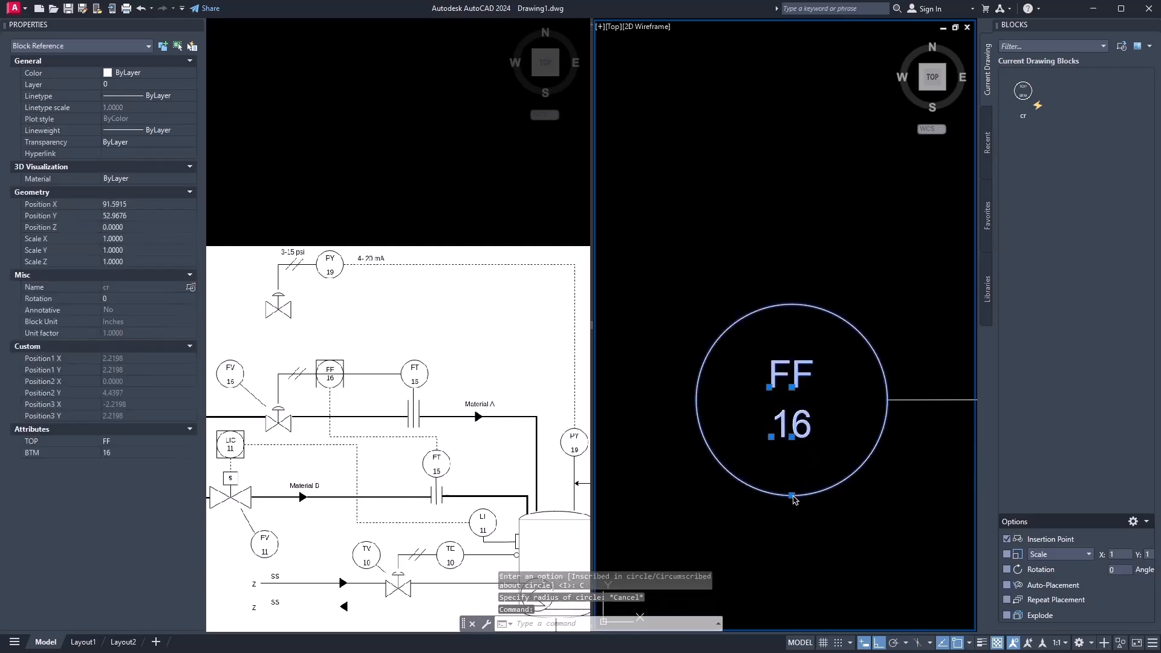
{"action": "type", "text": "BE"}
{"action": "key", "text": "Return"}
{"action": "left_click", "coordinate": [572, 414]}
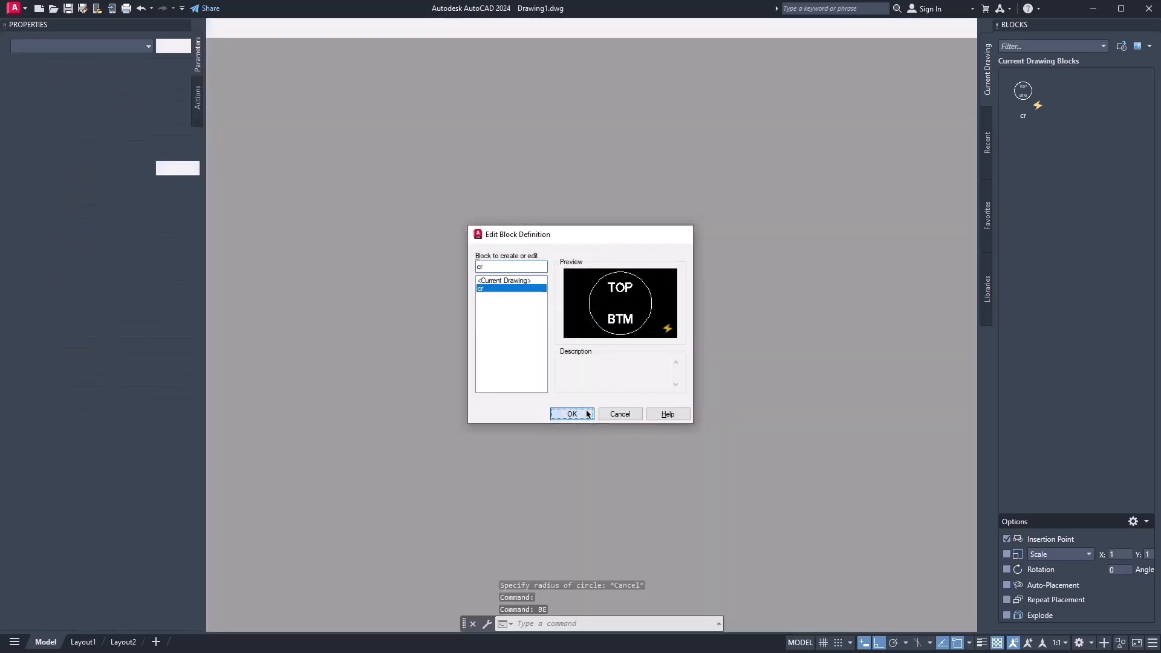
- Draw a 4-sided polygon centered on the bubble circle and circumscribed about it, reaching the circle's bottom quadrant
{"action": "type", "text": "PO"}
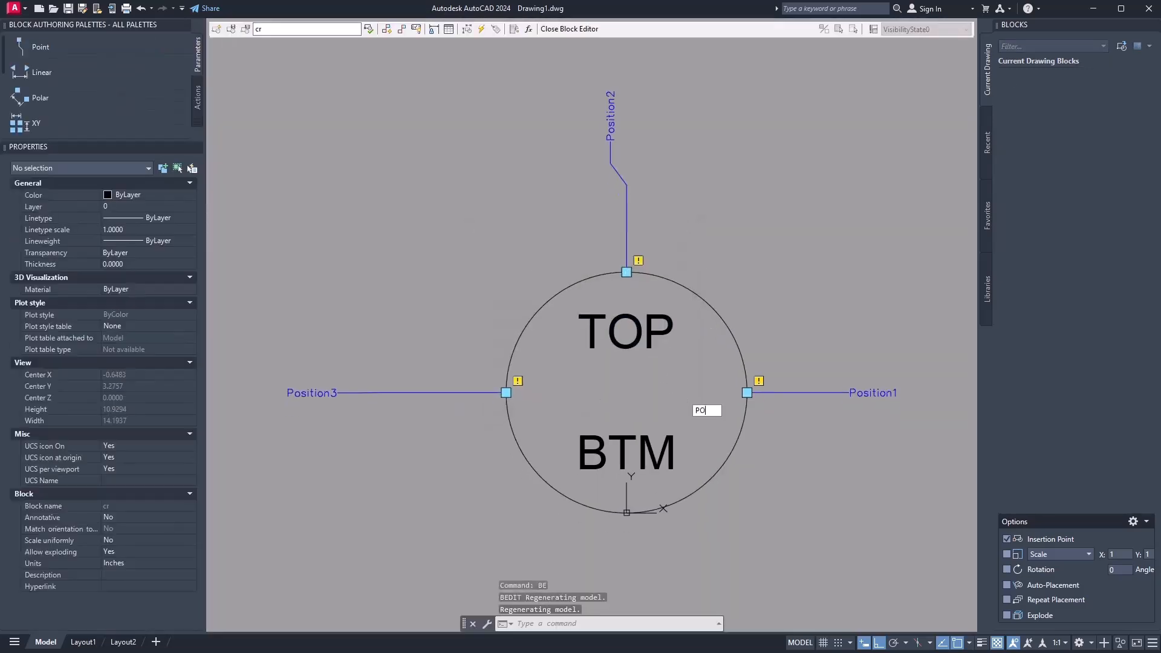
{"action": "type", "text": "L"}
{"action": "key", "text": "Return"}
{"action": "key", "text": "Return"}
{"action": "left_click", "coordinate": [630, 399]}
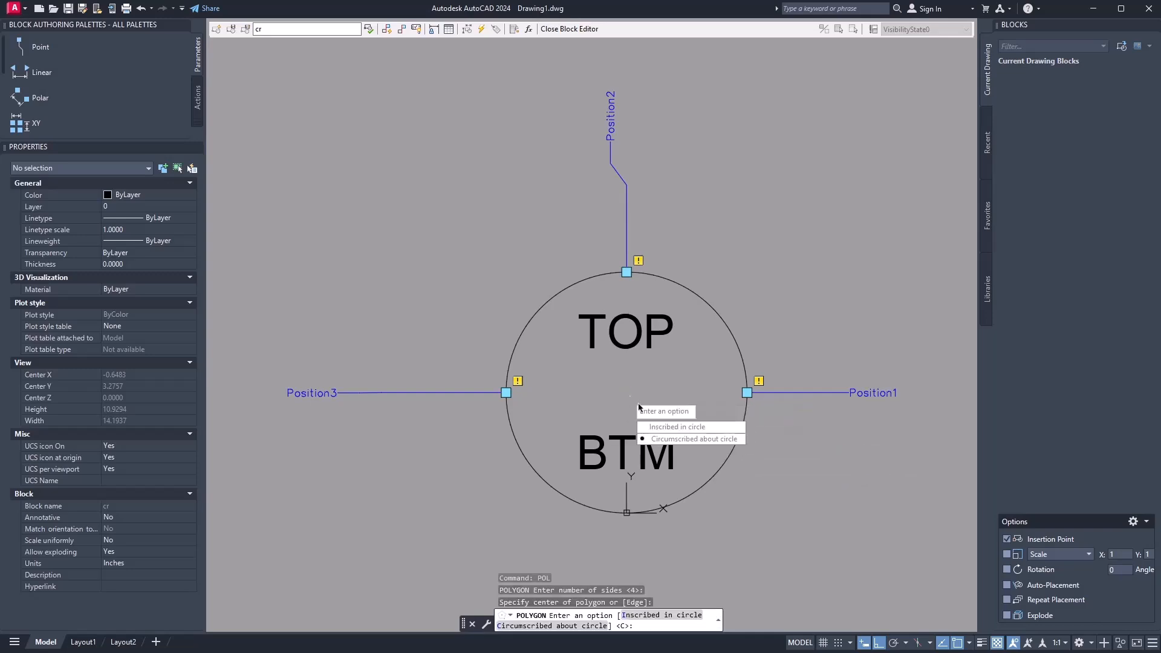
{"action": "left_click", "coordinate": [653, 440]}
{"action": "left_click", "coordinate": [627, 514]}
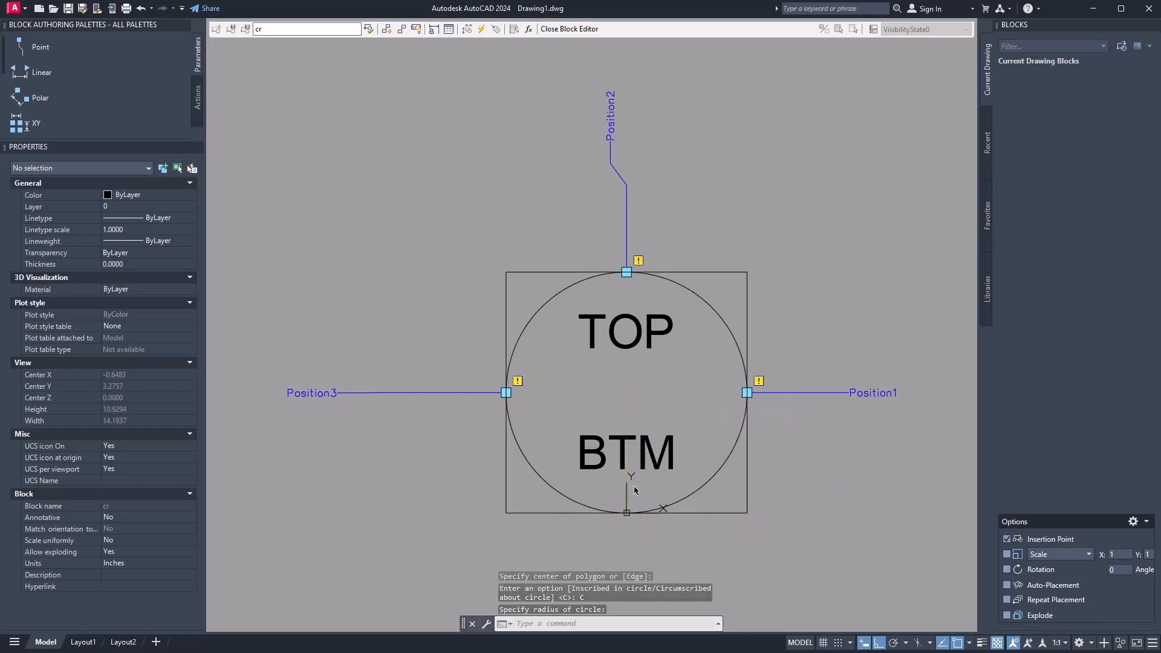
{"action": "middle_click_drag", "start_coordinate": [635, 446], "coordinate": [653, 411]}
{"action": "key", "text": "Escape"}
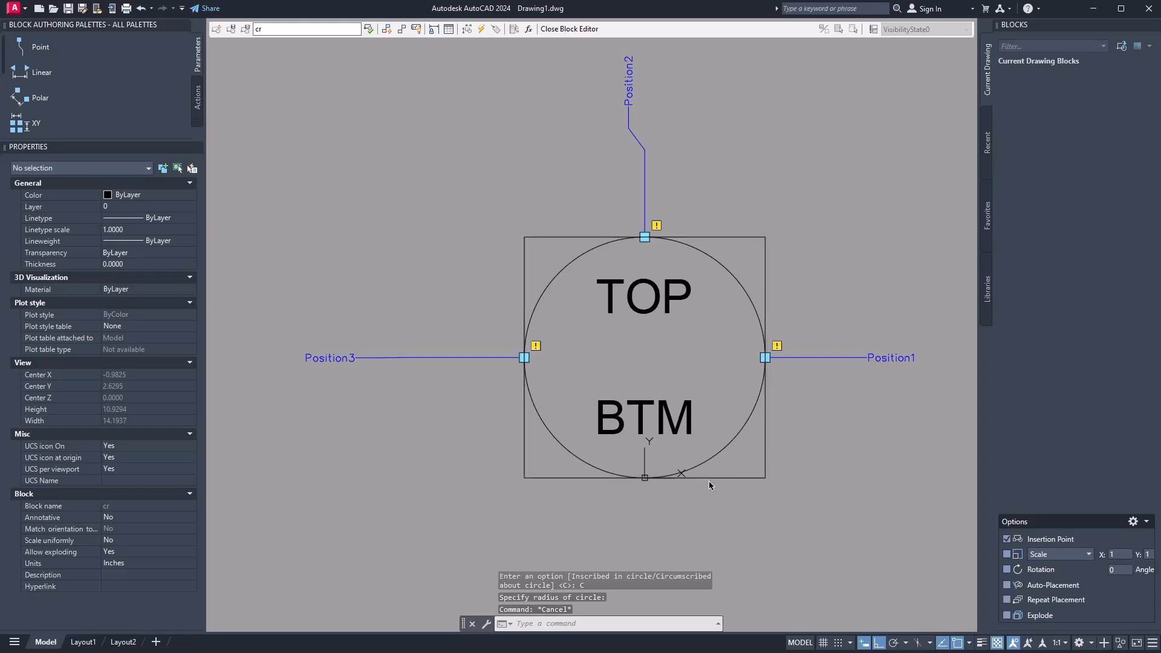
- Check the LIC 11 bubble in mixing-station.png in Photos, return to AutoCAD, and place a visibility parameter beside the square's upper right corner
{"action": "key", "text": "alt+Tab"}
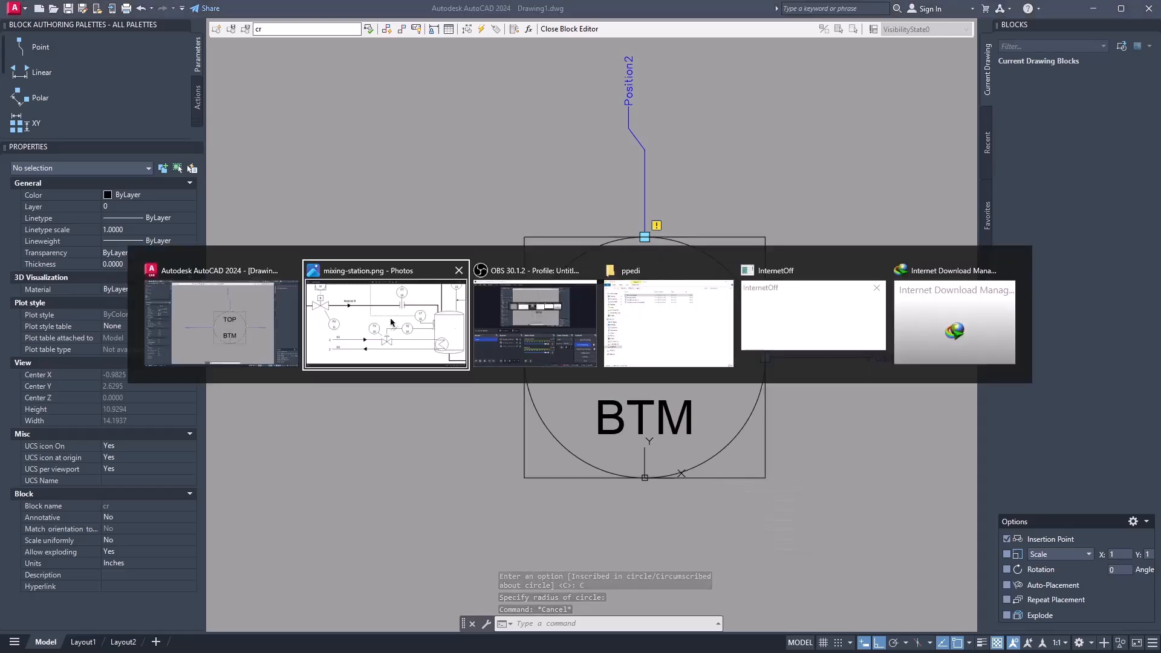
{"action": "scroll", "coordinate": [510, 411], "scroll_direction": "down", "scroll_amount": 1}
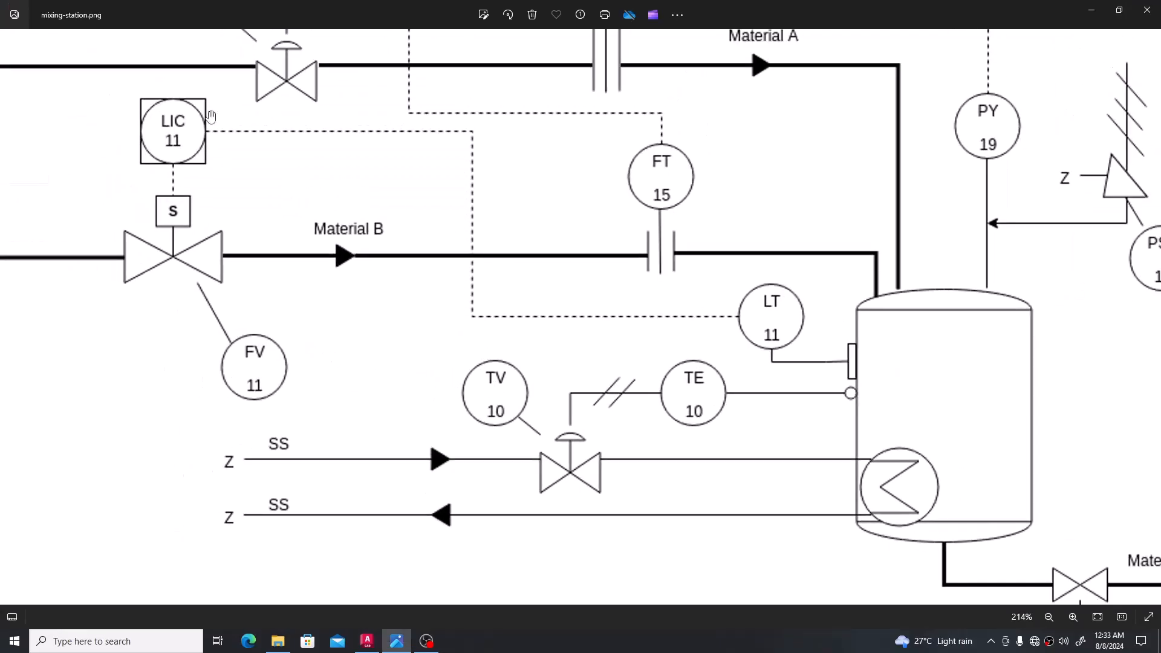
{"action": "key", "text": "alt+Tab"}
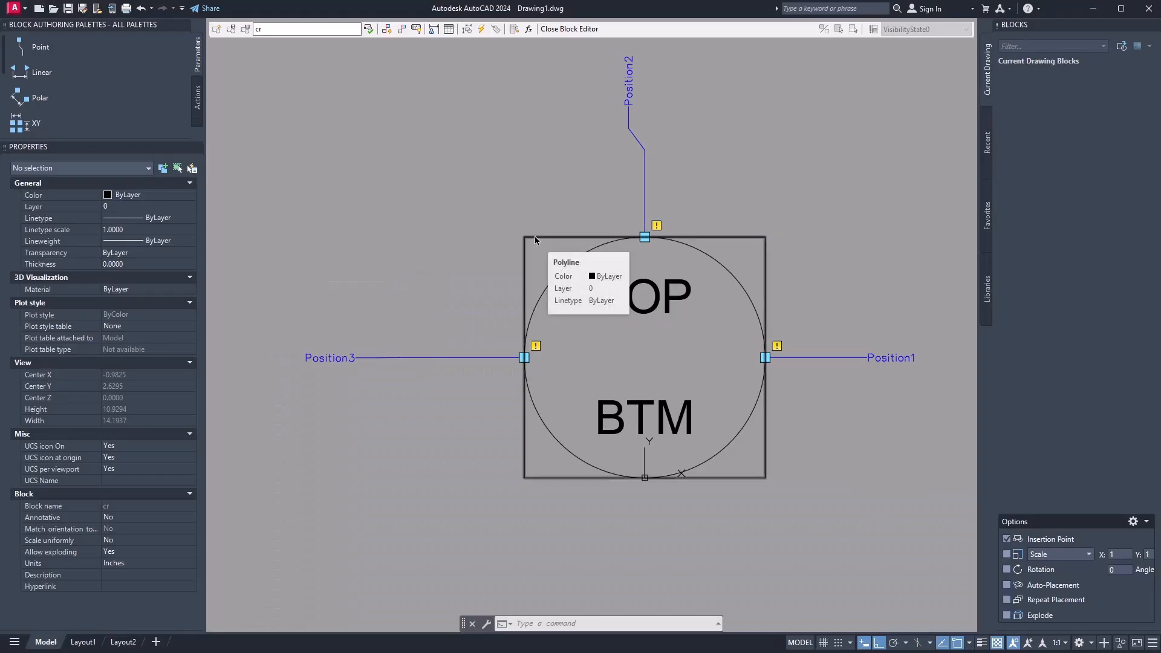
{"action": "left_click", "coordinate": [197, 148]}
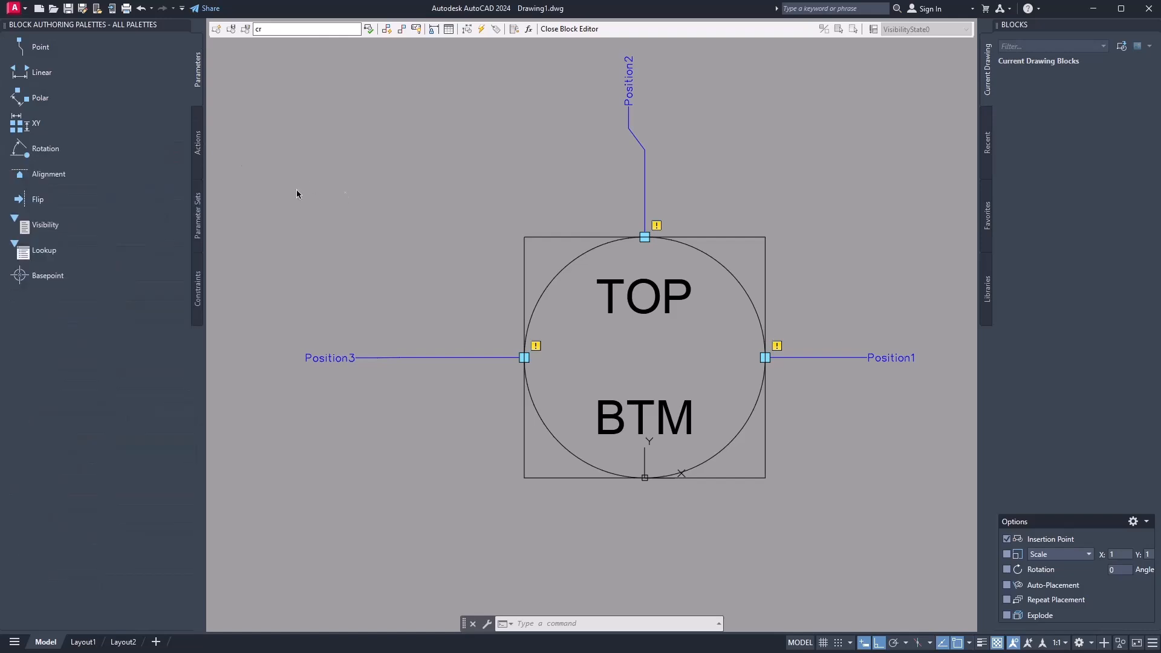
{"action": "left_click", "coordinate": [50, 227]}
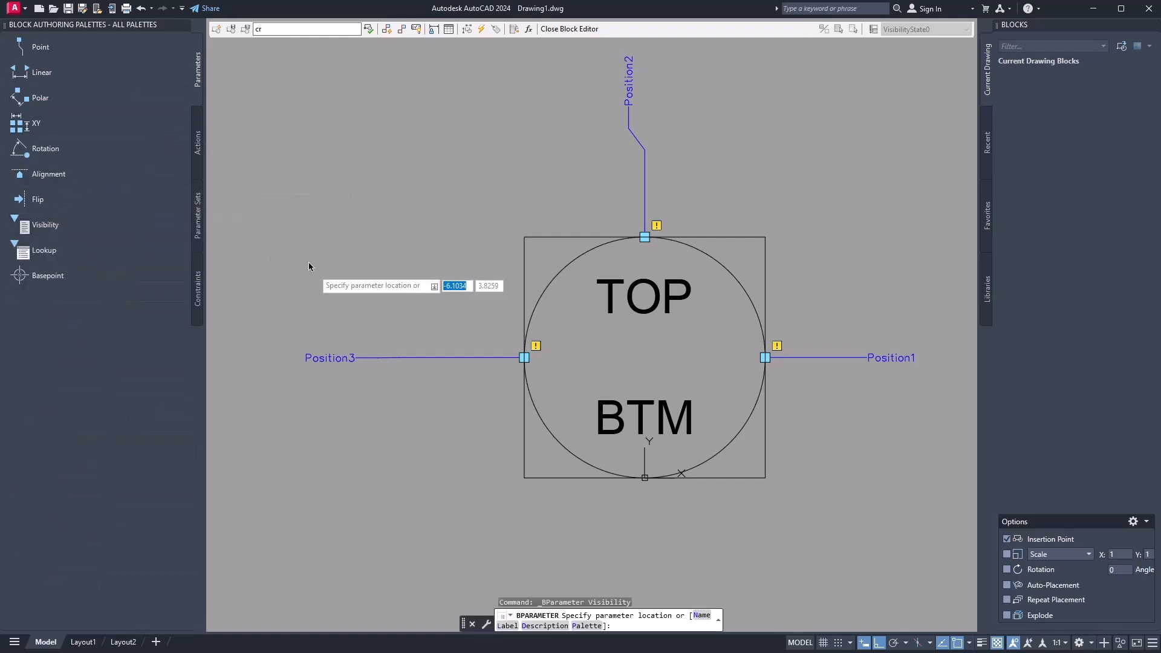
{"action": "left_click", "coordinate": [812, 263]}
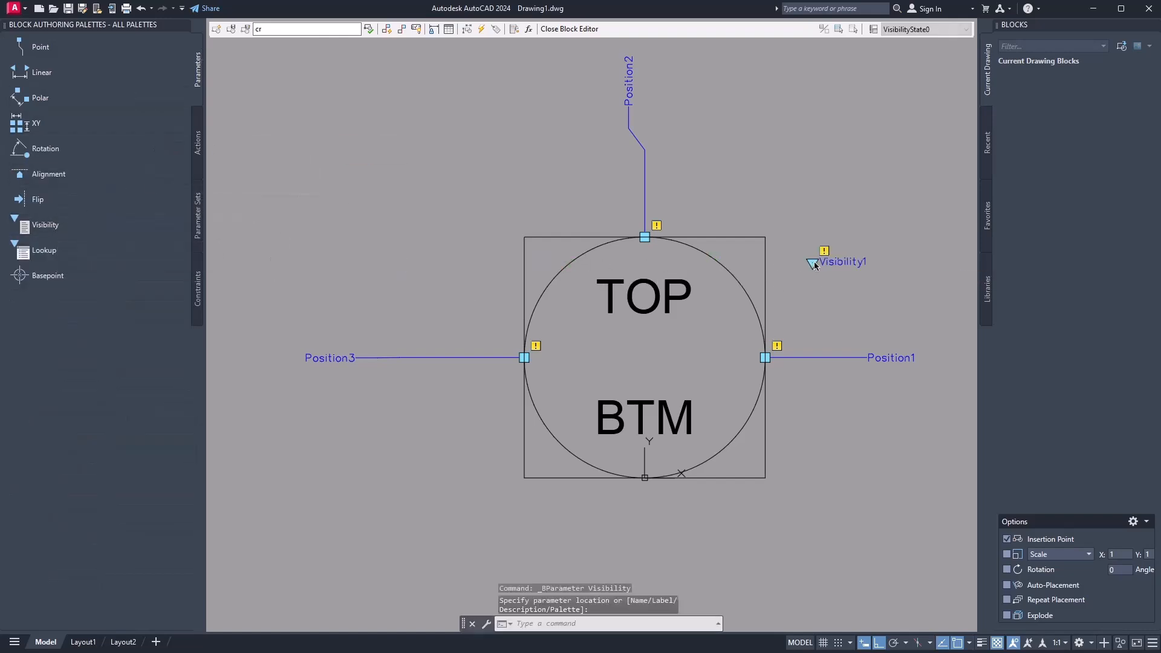
- Create a visibility state named SQ OFF that leaves the visibility of existing objects unchanged
{"action": "left_click", "coordinate": [198, 143]}
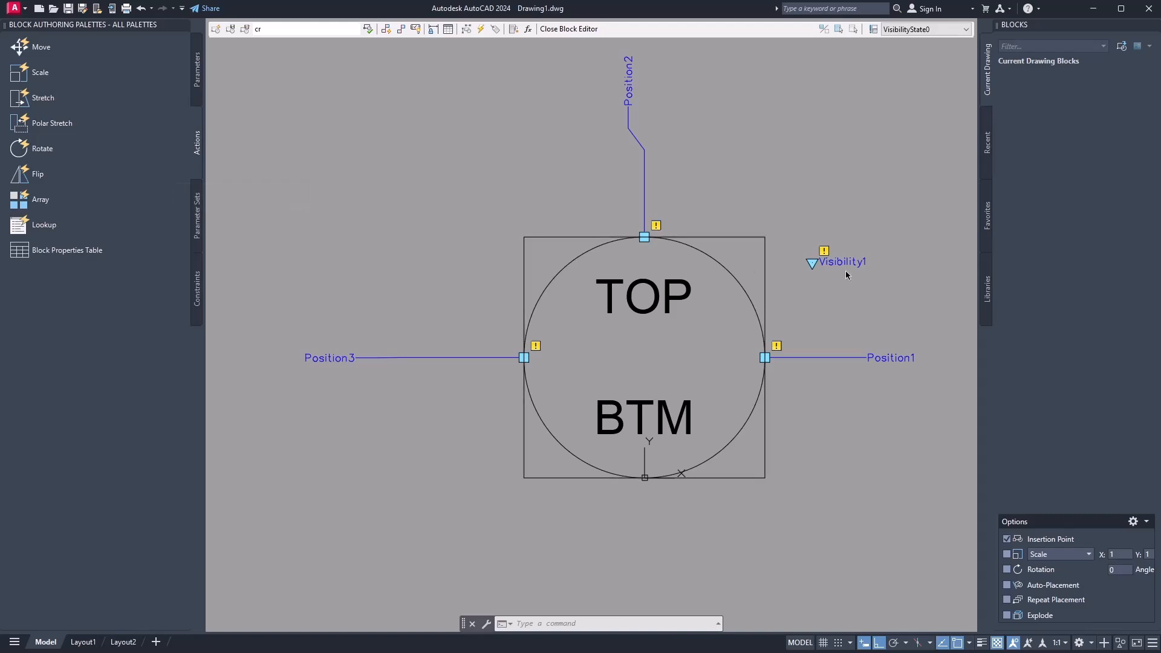
{"action": "middle_click_drag", "start_coordinate": [847, 277], "coordinate": [844, 287]}
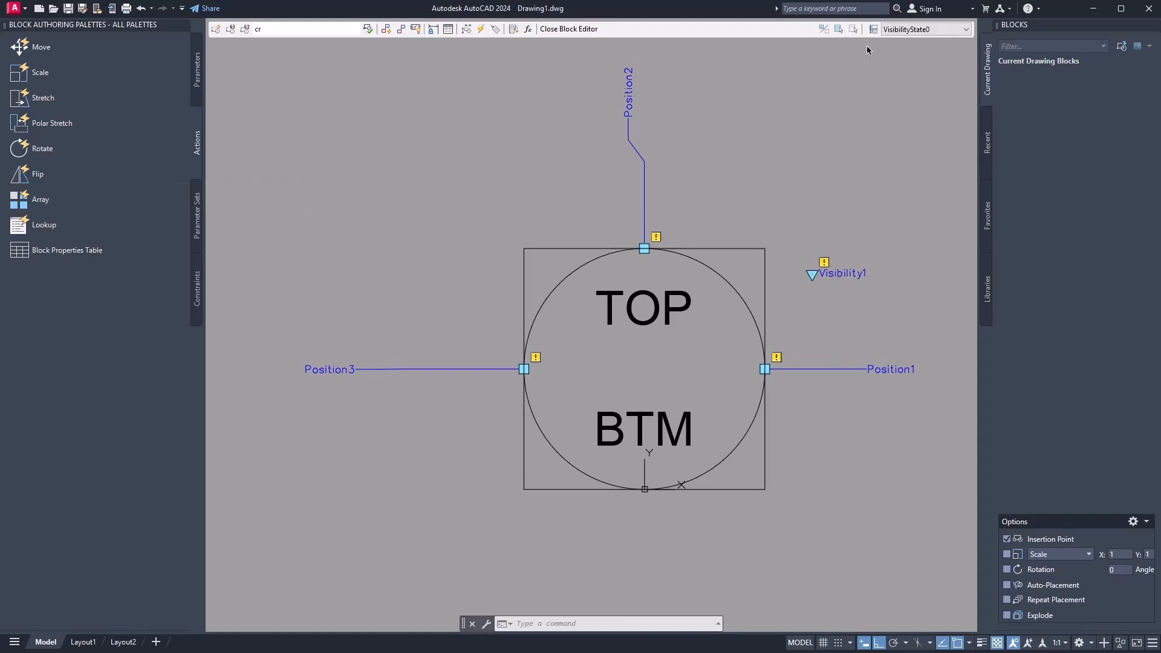
{"action": "left_click", "coordinate": [873, 29]}
{"action": "left_click_drag", "start_coordinate": [592, 244], "coordinate": [402, 153]}
{"action": "left_click", "coordinate": [477, 198]}
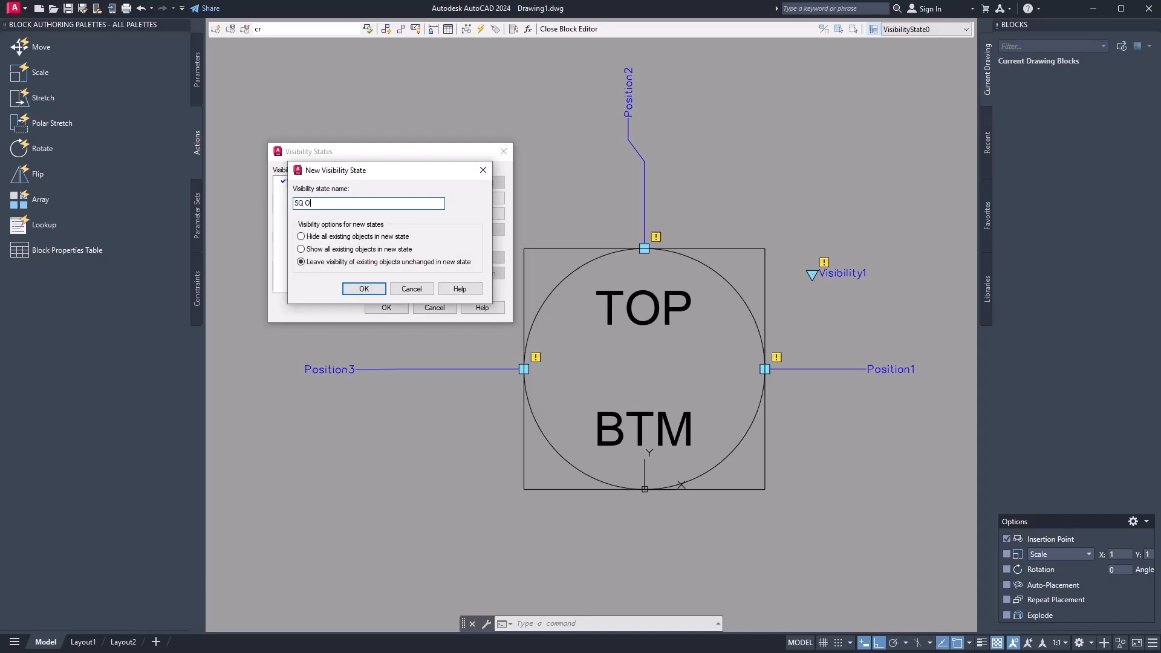
{"action": "left_click", "coordinate": [369, 290]}
- Rename VisibilityState0 as SQ ONN and accept the visibility states
{"action": "left_click", "coordinate": [338, 182]}
{"action": "left_click", "coordinate": [481, 214]}
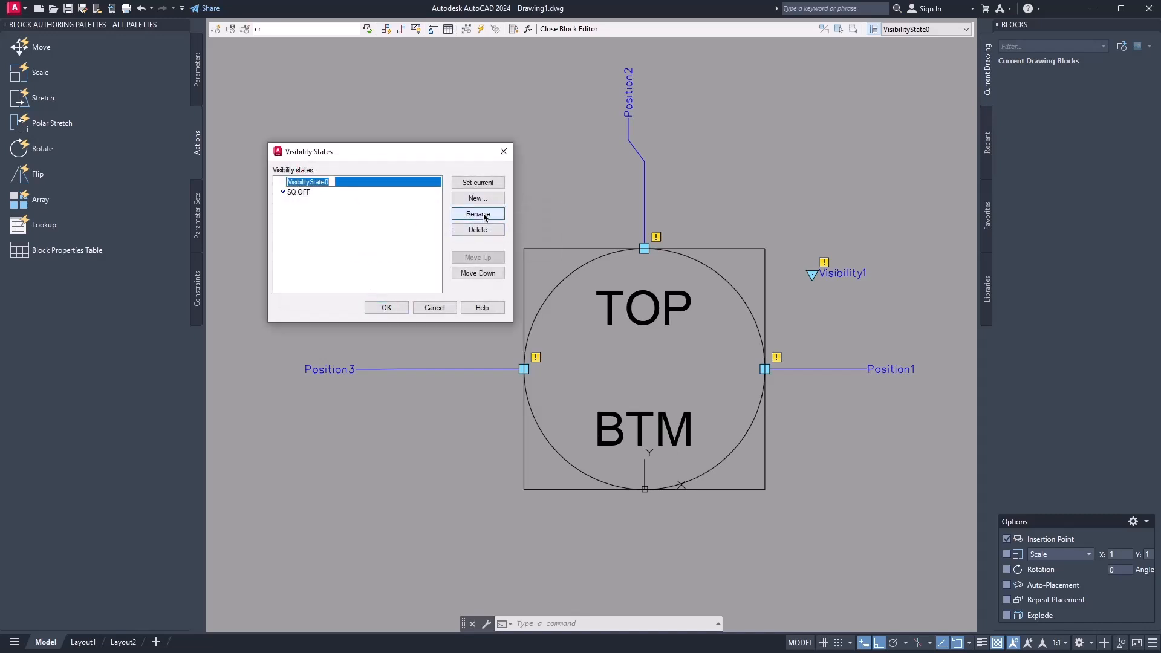
{"action": "type", "text": "SQ ONN"}
{"action": "left_click", "coordinate": [386, 307]}
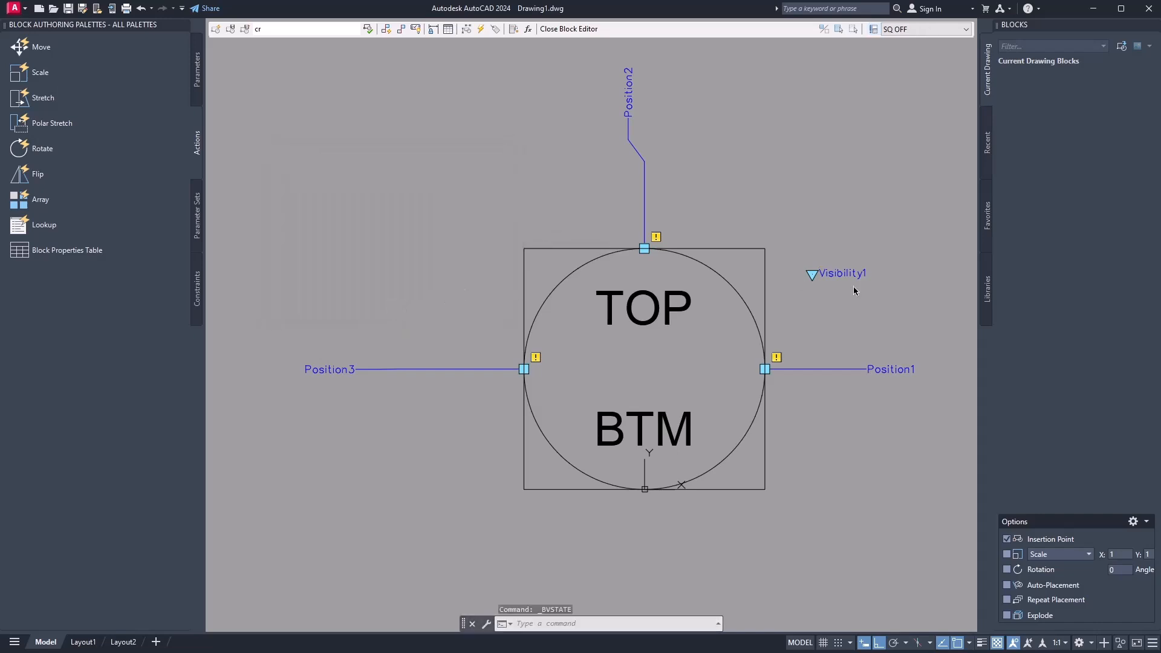
- Hide the square around the circle in the SQ OFF state, and close the block editor with the changes saved
{"action": "left_click", "coordinate": [873, 29]}
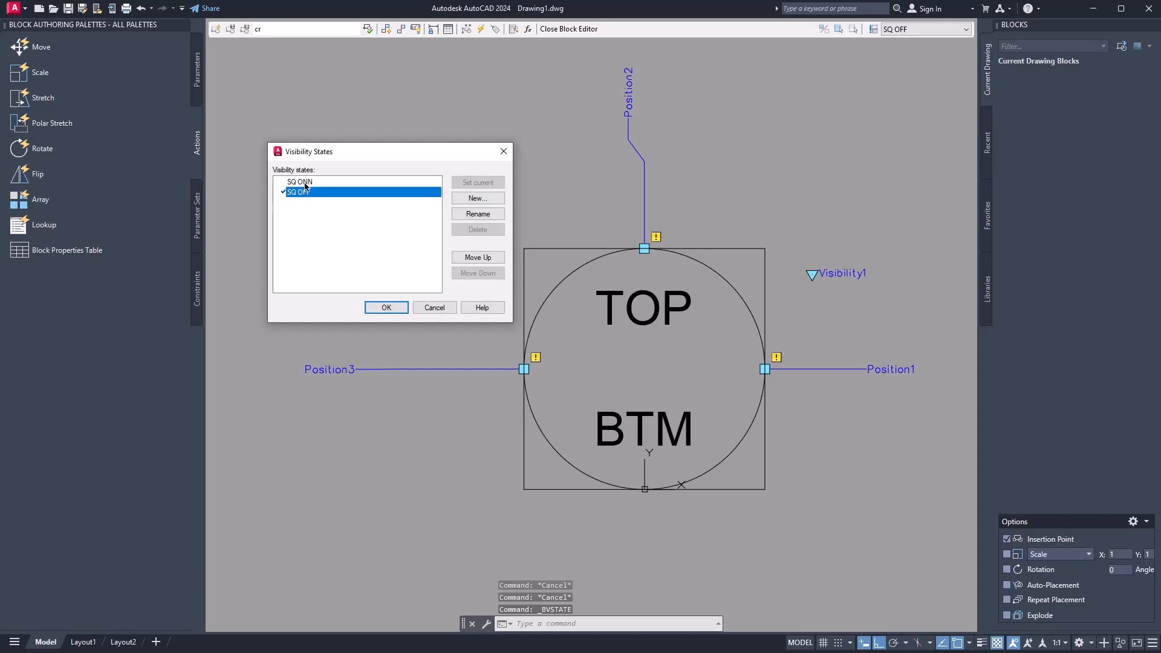
{"action": "left_click", "coordinate": [387, 307]}
{"action": "middle_click_drag", "start_coordinate": [725, 268], "coordinate": [712, 269]}
{"action": "left_click", "coordinate": [742, 249]}
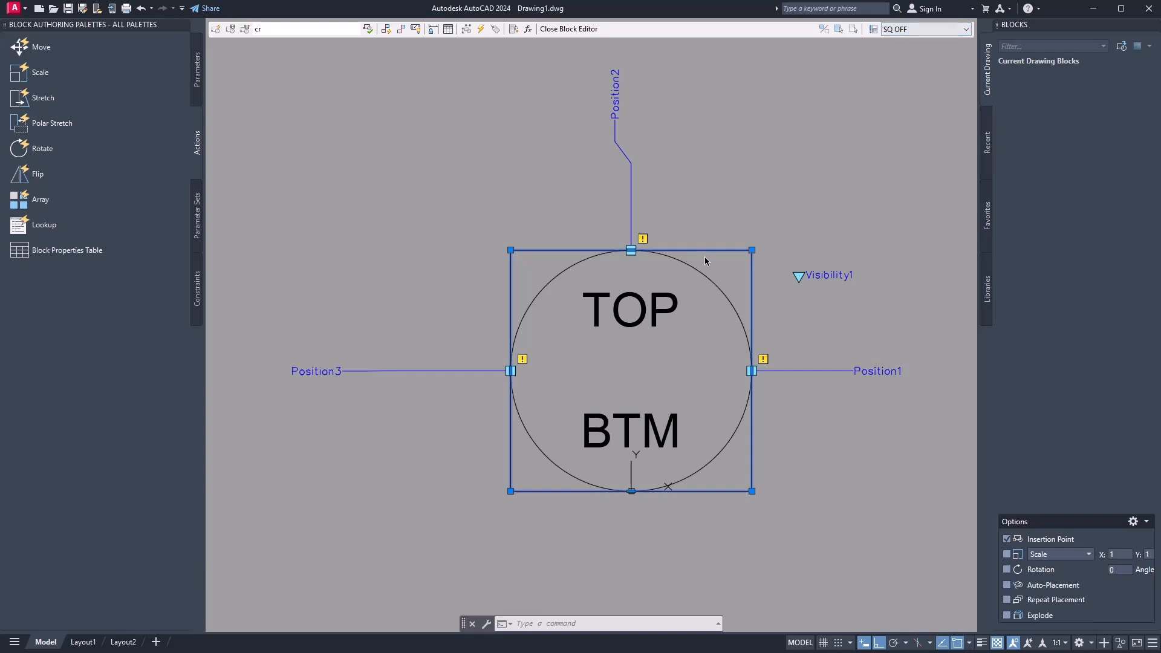
{"action": "left_click", "coordinate": [853, 30]}
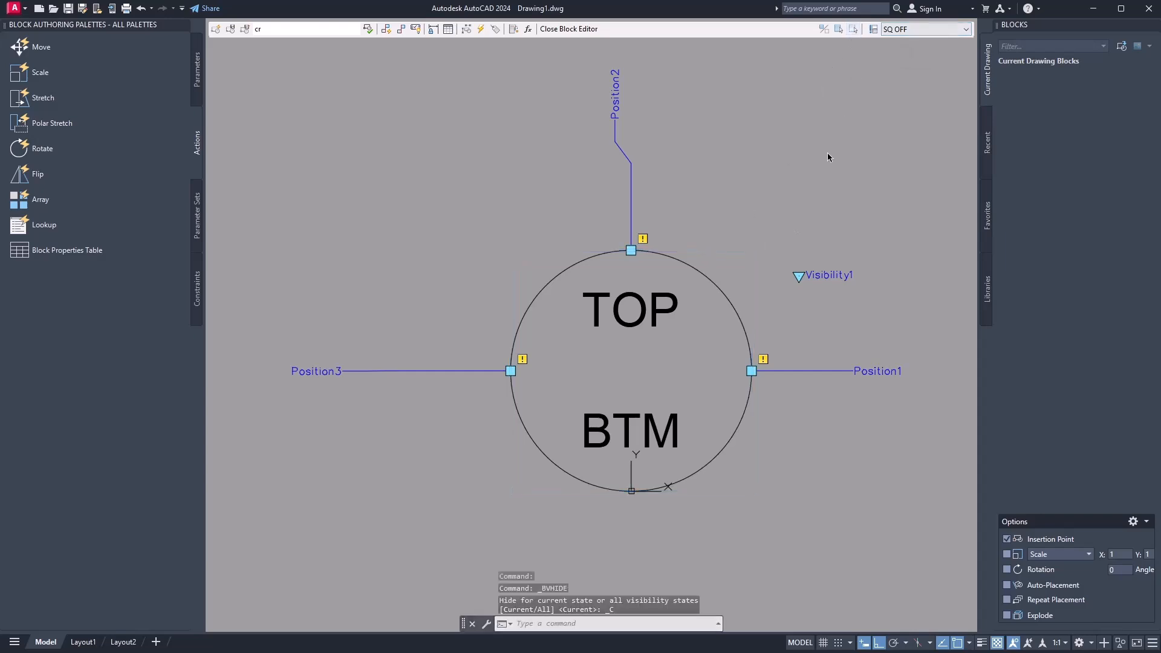
{"action": "left_click", "coordinate": [569, 29]}
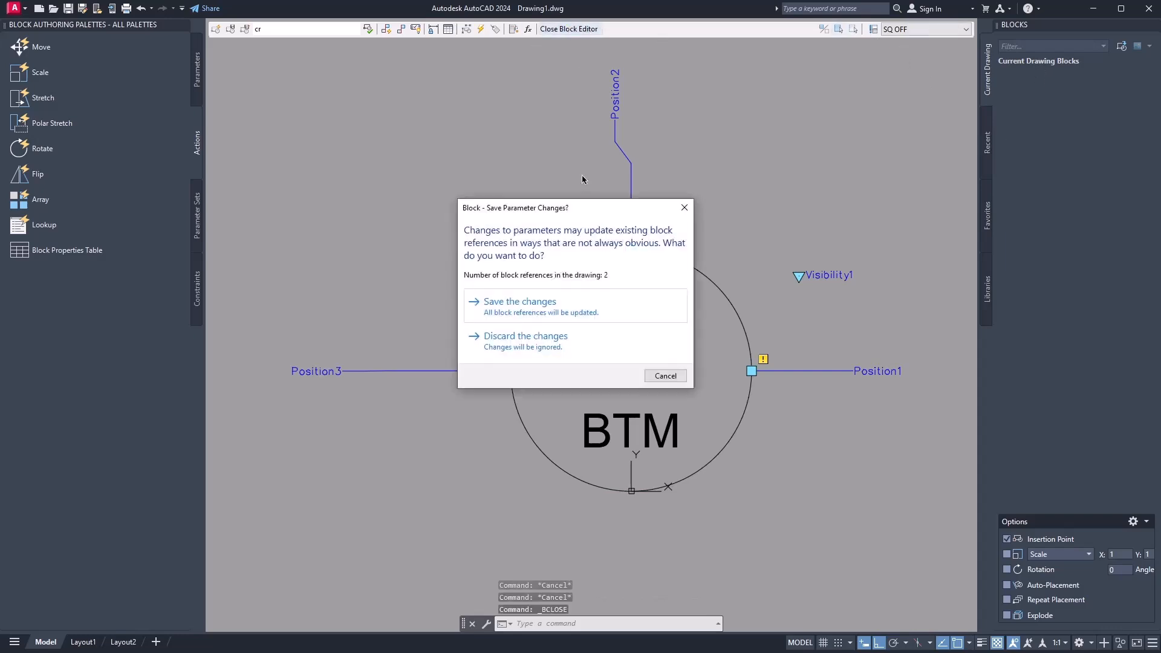
{"action": "left_click", "coordinate": [489, 374]}
- Switch the FT 16 instrument bubble to the SQ OFF visibility state
{"action": "middle_click_drag", "start_coordinate": [654, 292], "coordinate": [827, 367]}
{"action": "scroll", "coordinate": [807, 315], "scroll_direction": "up", "scroll_amount": 5}
{"action": "left_click", "coordinate": [844, 351]}
{"action": "left_click", "coordinate": [894, 244]}
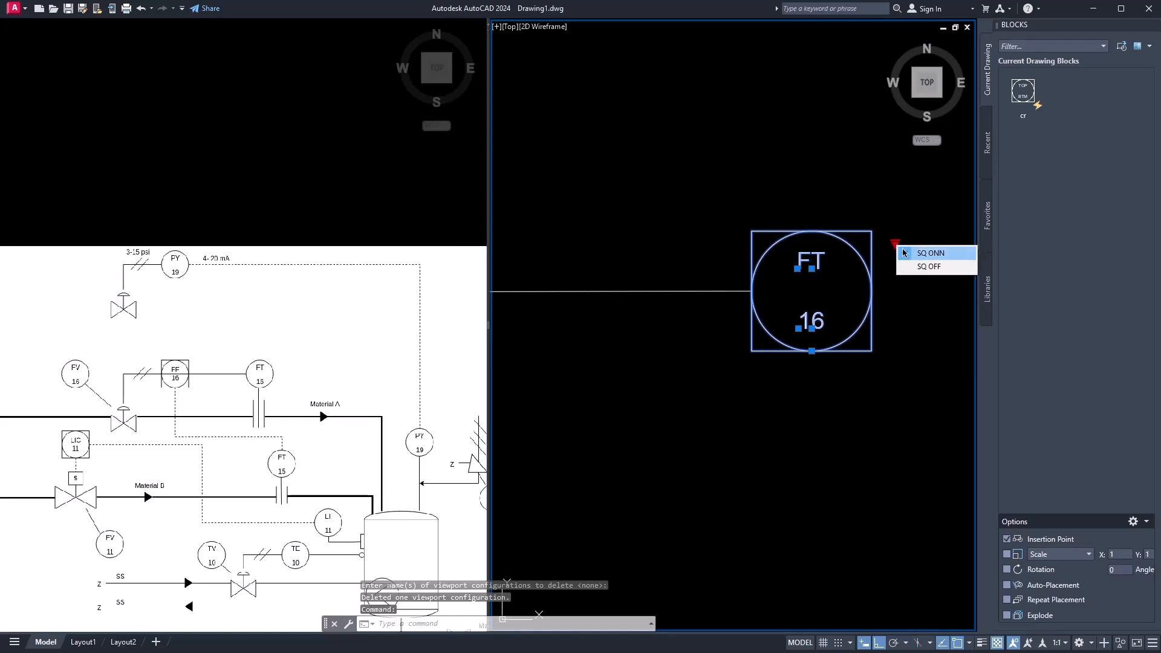
{"action": "left_click", "coordinate": [925, 266]}
{"action": "scroll", "coordinate": [894, 244], "scroll_direction": "down", "scroll_amount": 2}
{"action": "middle_click_drag", "start_coordinate": [705, 279], "coordinate": [764, 311]}
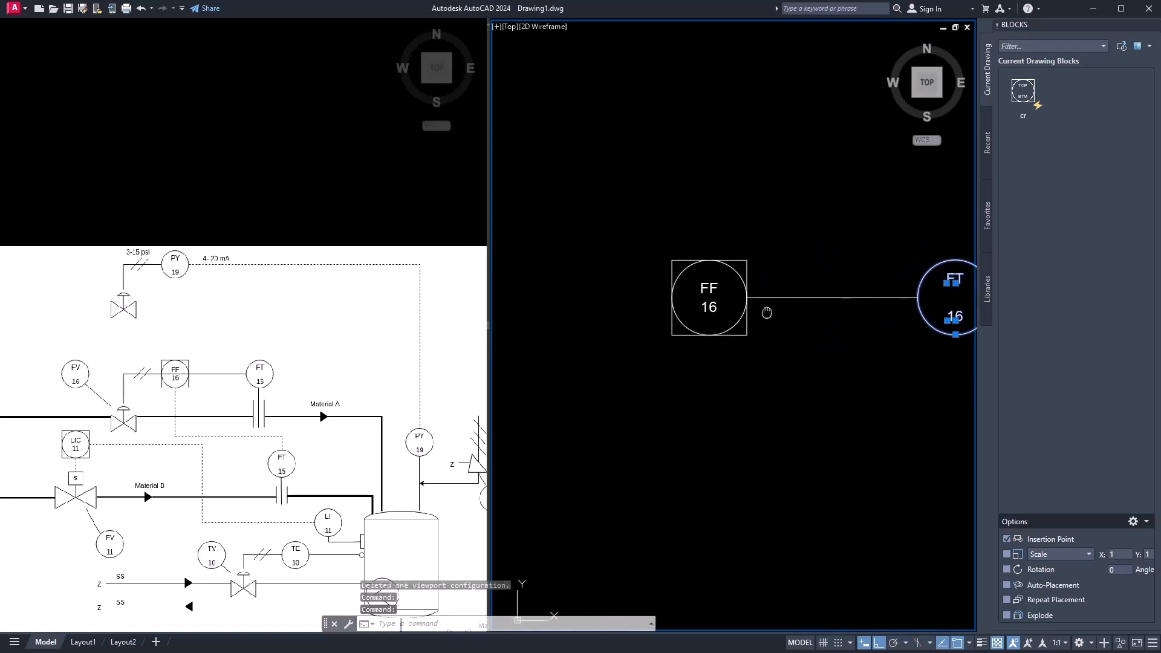
- Insert a test copy of the cr block beside the FF 16 bubble with TOP set to RR and BTM to 55
{"action": "left_click", "coordinate": [243, 388]}
{"action": "scroll", "coordinate": [162, 373], "scroll_direction": "up", "scroll_amount": 3}
{"action": "left_click", "coordinate": [700, 307]}
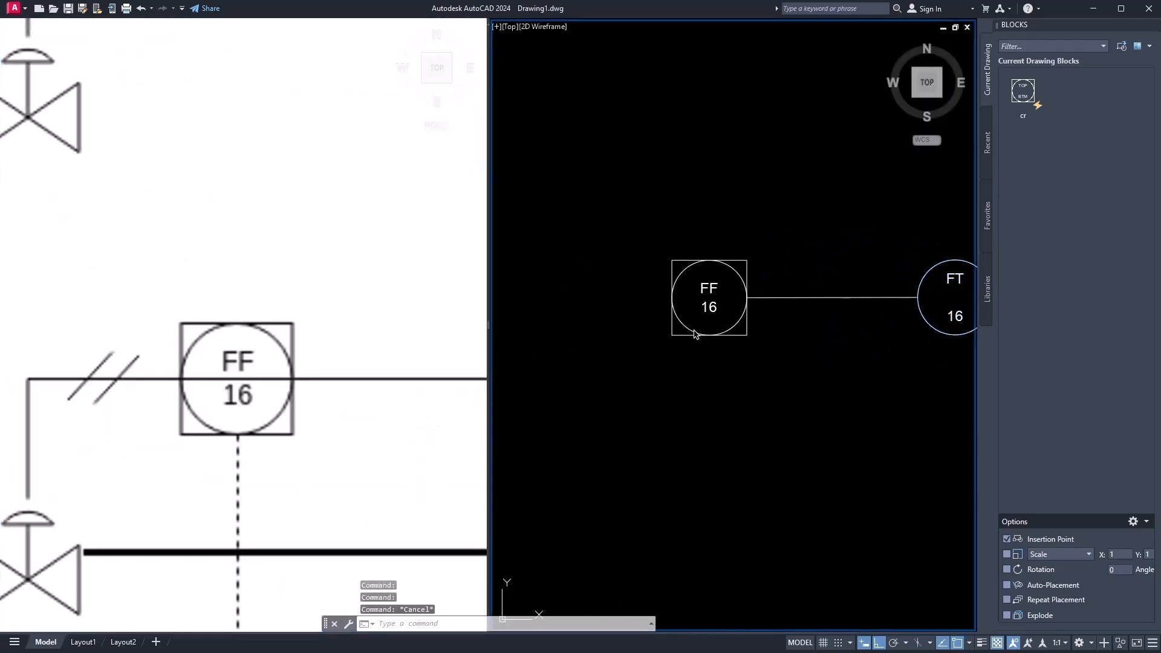
{"action": "left_click", "coordinate": [1023, 94]}
{"action": "scroll", "coordinate": [677, 299], "scroll_direction": "down", "scroll_amount": 2}
{"action": "left_click", "coordinate": [678, 298]}
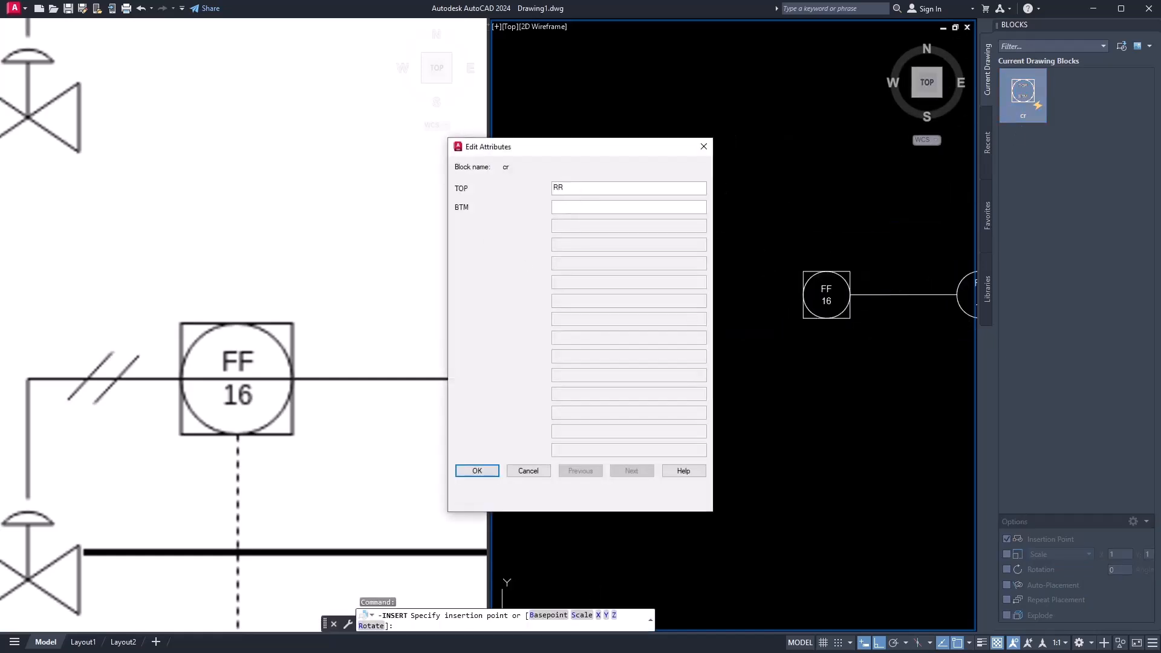
{"action": "left_click", "coordinate": [485, 469]}
- Switch the RR 55 test bubble to the SQ OFF visibility state
{"action": "scroll", "coordinate": [678, 294], "scroll_direction": "up", "scroll_amount": 6}
{"action": "middle_click_drag", "start_coordinate": [679, 294], "coordinate": [711, 321]}
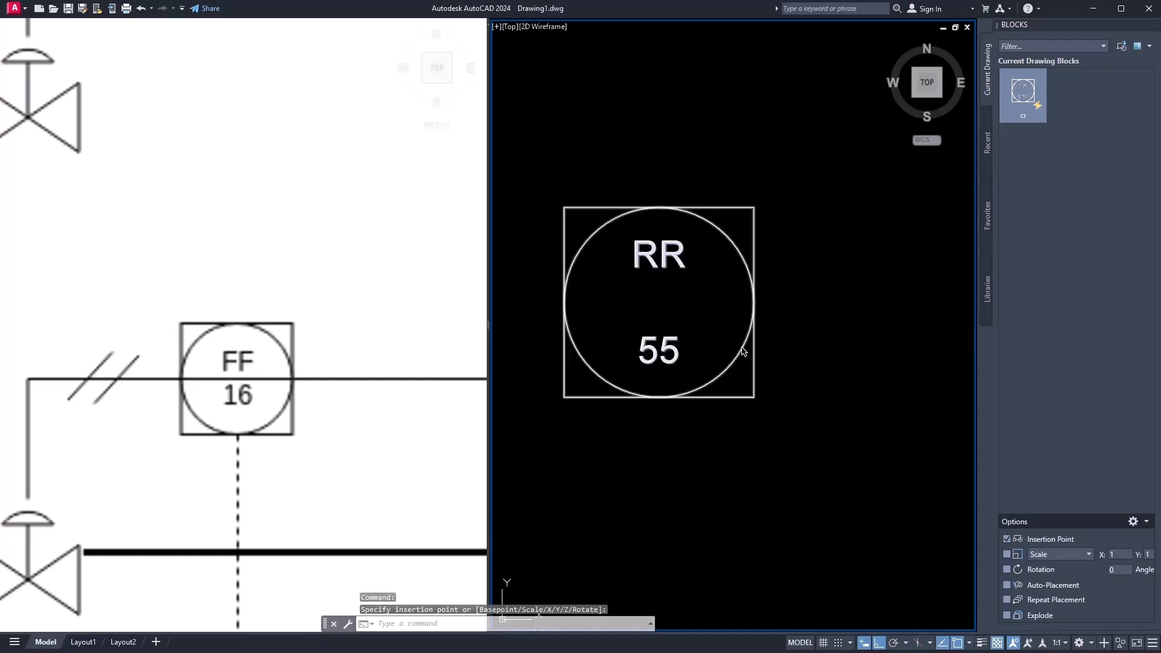
{"action": "left_click", "coordinate": [741, 347]}
{"action": "left_click", "coordinate": [792, 228]}
{"action": "left_click", "coordinate": [827, 248]}
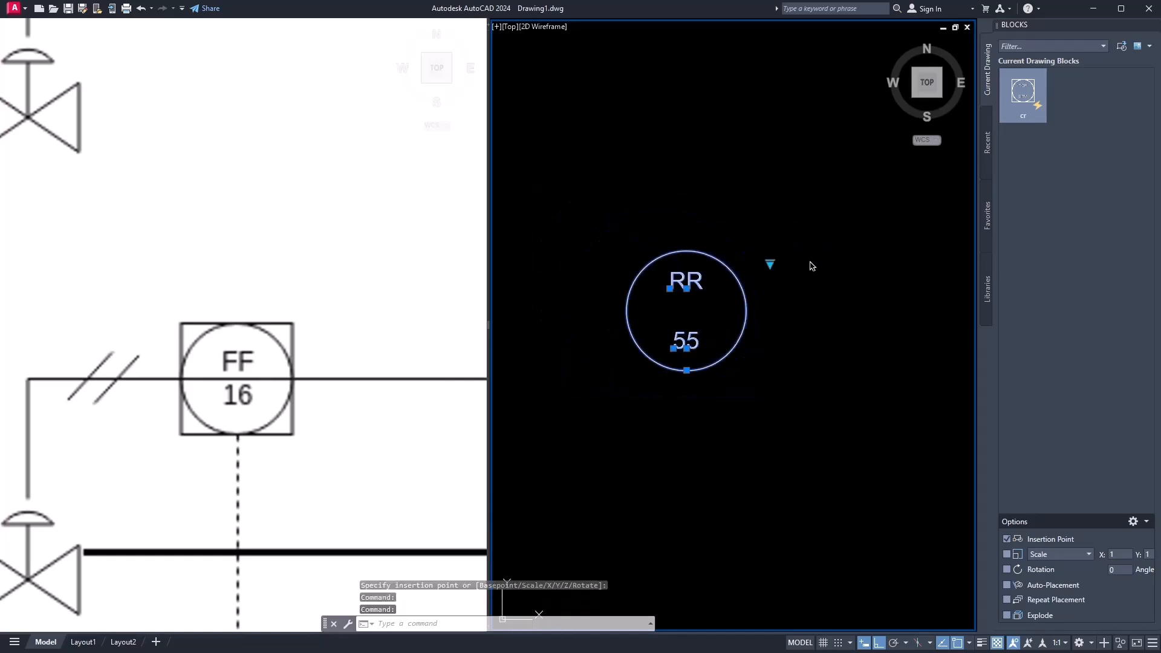
- Move SQ ONN below SQ OFF in the cr block's visibility states, and close the block editor with the changes saved
{"action": "middle_click_drag", "start_coordinate": [713, 268], "coordinate": [697, 269]}
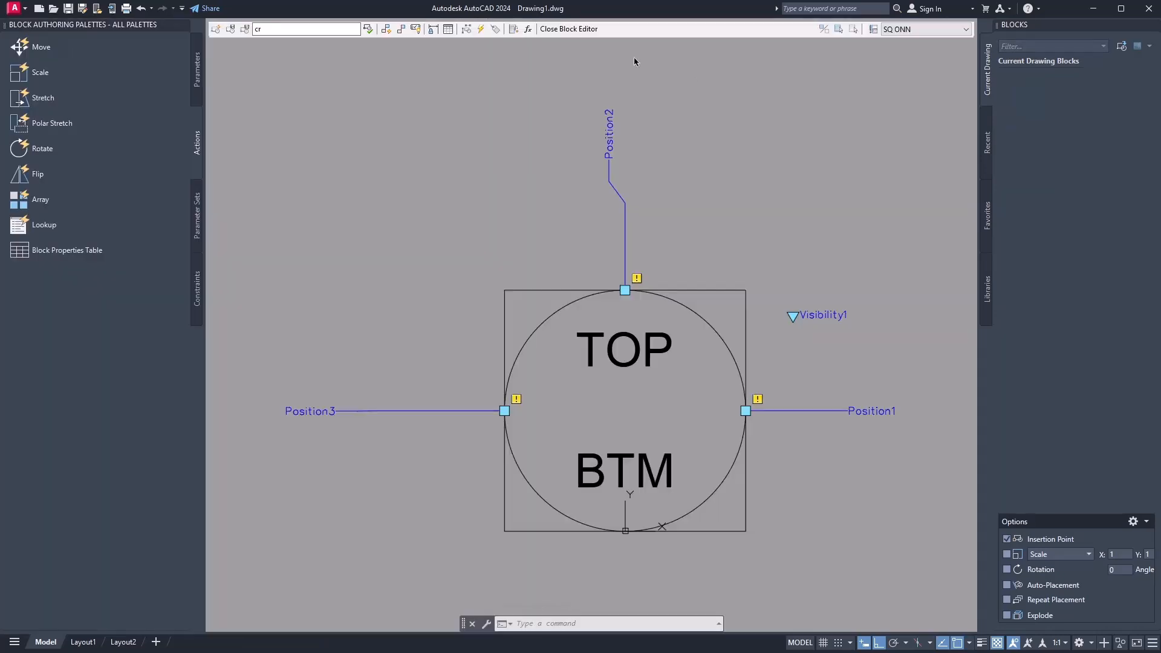
{"action": "middle_click_drag", "start_coordinate": [616, 354], "coordinate": [539, 336]}
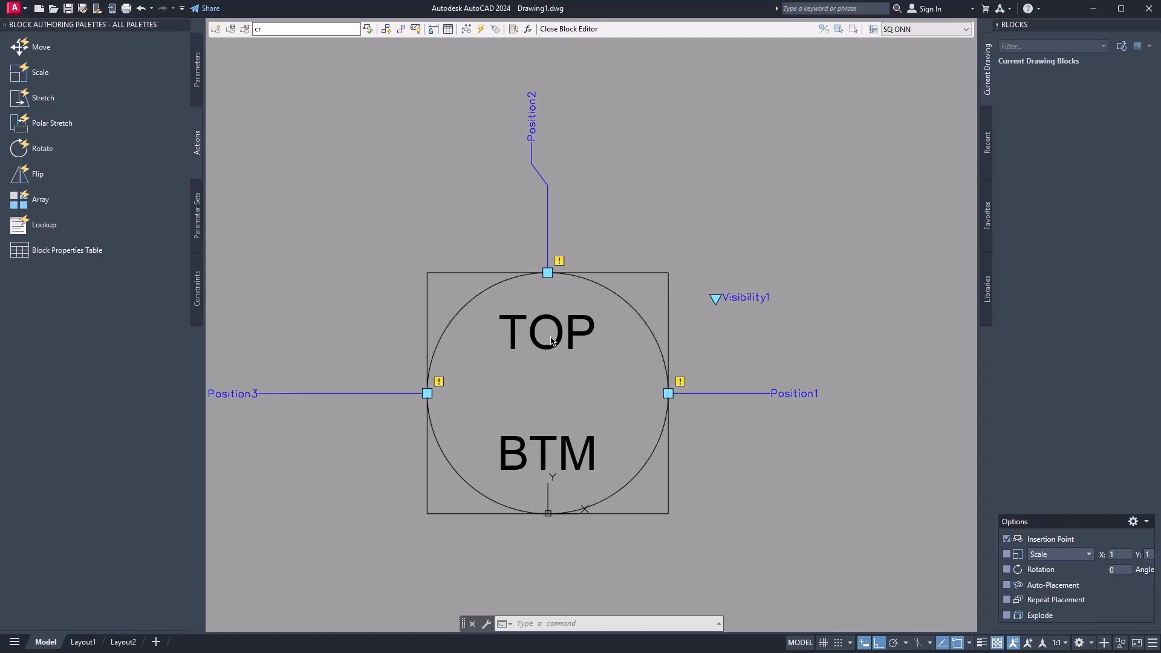
{"action": "left_click", "coordinate": [873, 30]}
{"action": "left_click", "coordinate": [487, 273]}
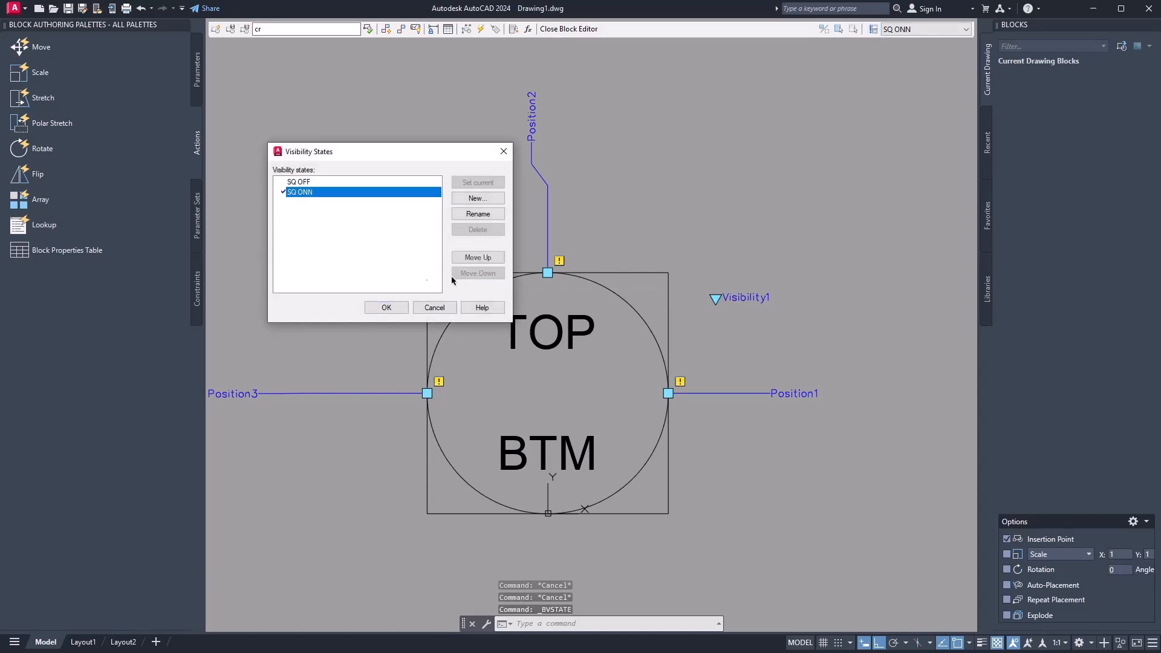
{"action": "left_click", "coordinate": [387, 307]}
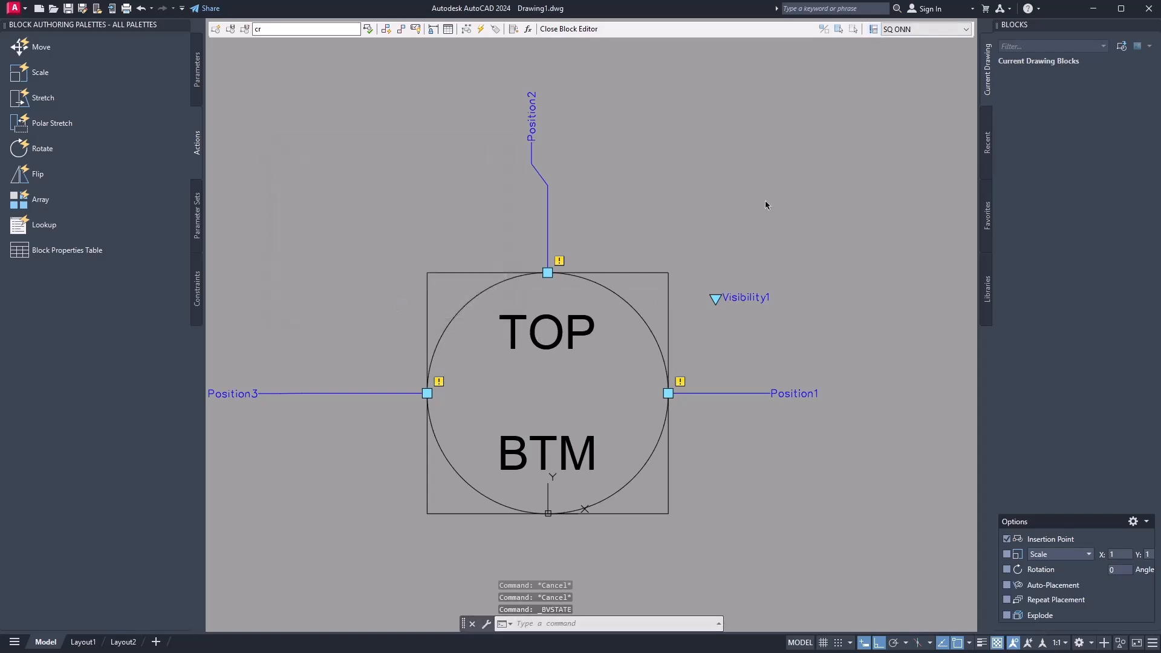
{"action": "left_click", "coordinate": [873, 30]}
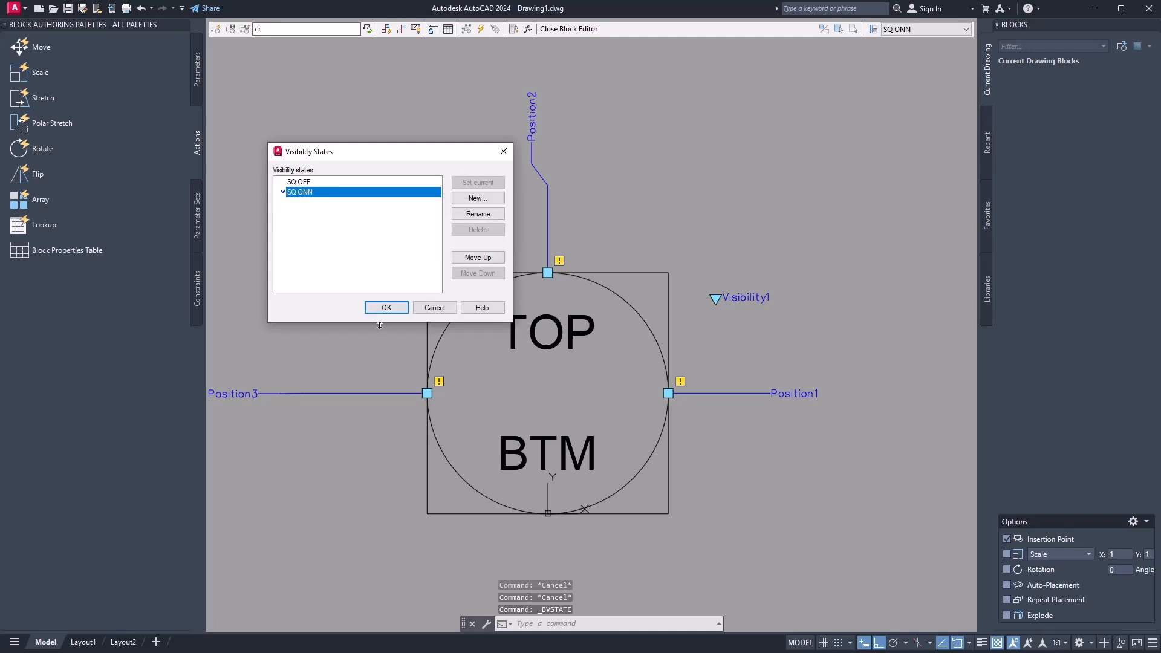
{"action": "left_click", "coordinate": [387, 308]}
{"action": "left_click", "coordinate": [547, 29]}
{"action": "left_click", "coordinate": [539, 300]}
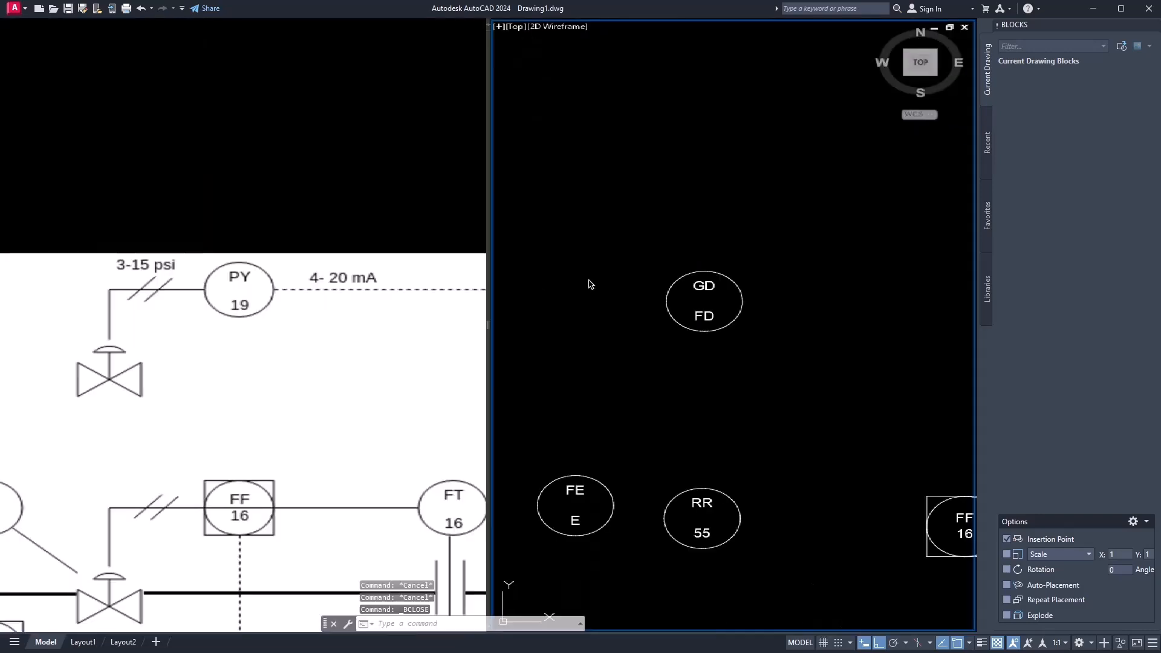
- Insert a test cr block beside the GD FD bubble with TOP set to FB and BTM to DFB
{"action": "left_click", "coordinate": [1022, 94]}
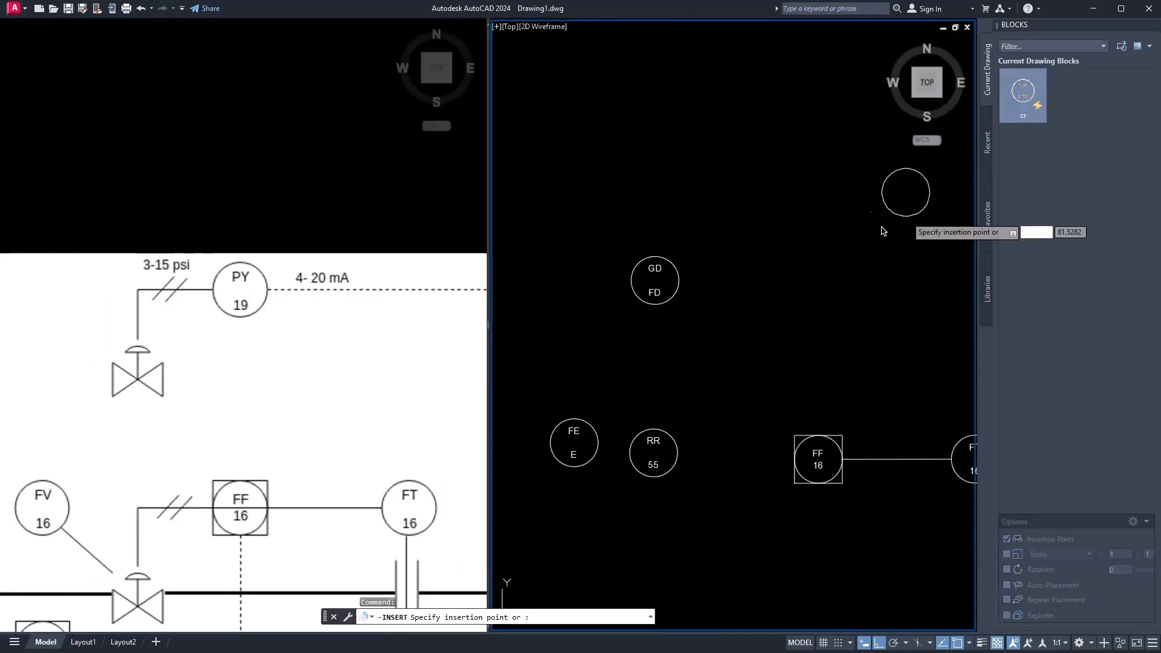
{"action": "scroll", "coordinate": [789, 286], "scroll_direction": "up", "scroll_amount": 2}
{"action": "left_click", "coordinate": [758, 334]}
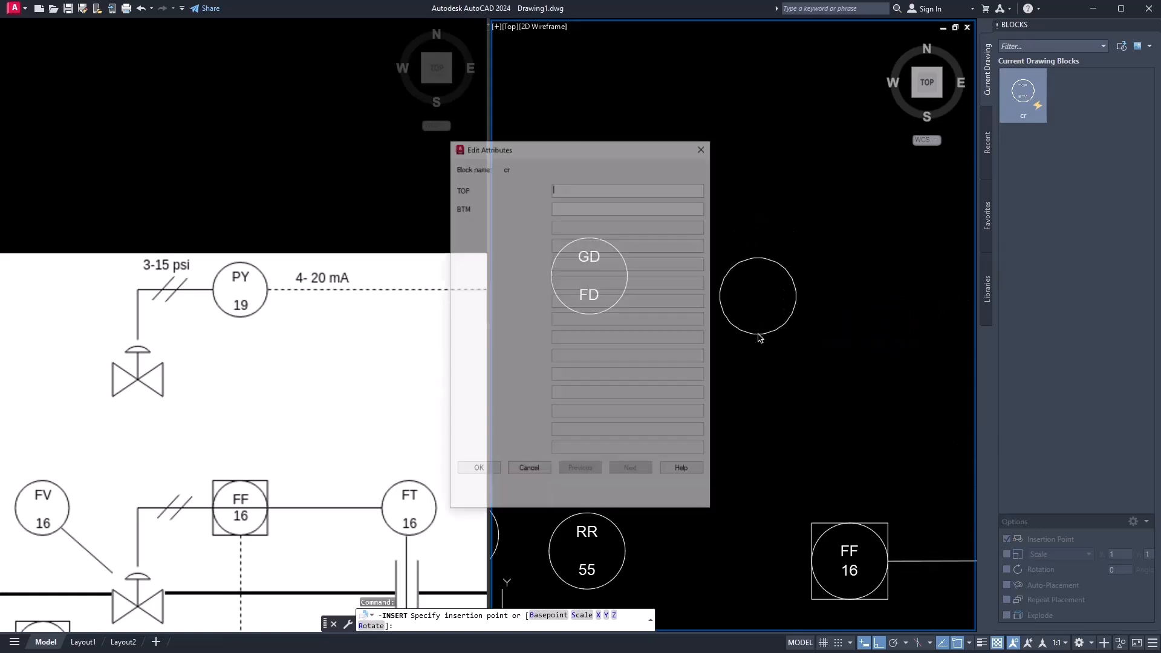
{"action": "left_click", "coordinate": [479, 473]}
- Switch the FB DFB test bubble to the SQ ONN visibility state
{"action": "left_click", "coordinate": [766, 328]}
{"action": "left_click", "coordinate": [770, 314]}
{"action": "left_click", "coordinate": [812, 266]}
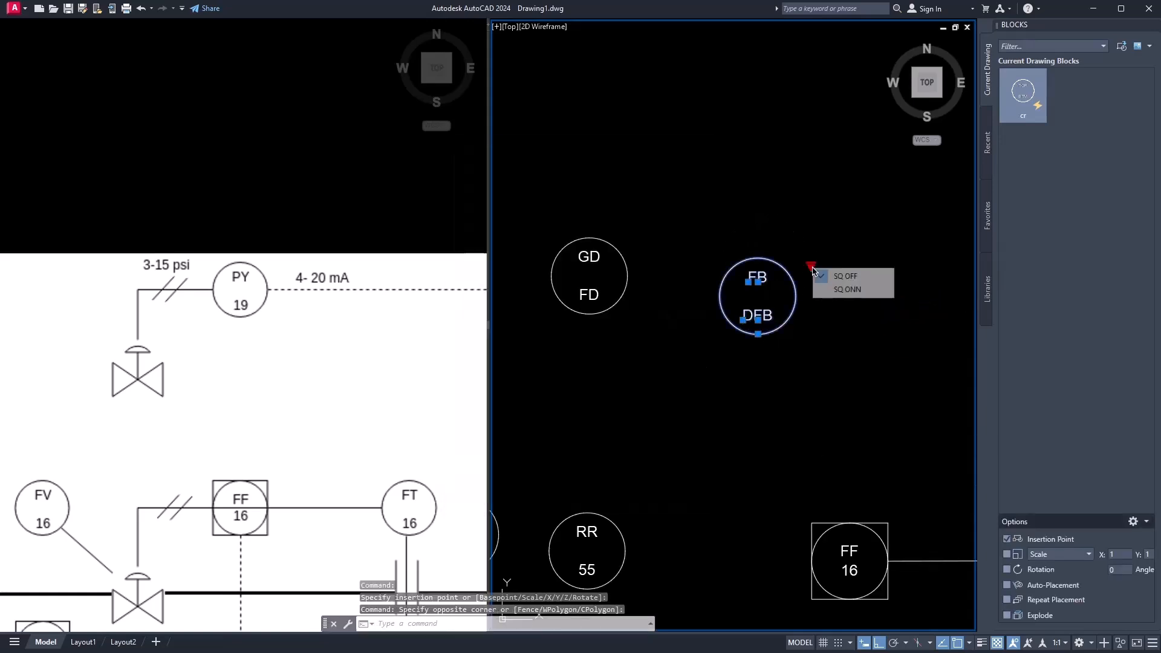
{"action": "left_click", "coordinate": [846, 288]}
{"action": "scroll", "coordinate": [846, 289], "scroll_direction": "down", "scroll_amount": 2}
{"action": "mouse_move", "coordinate": [827, 284]}
{"action": "middle_mouse_down"}
{"action": "mouse_move", "coordinate": [802, 316]}
{"action": "mouse_move", "coordinate": [825, 274]}
{"action": "middle_mouse_up"}
{"action": "key", "text": "Escape"}
- Erase the FB DFB, GD FD, FE E and RR 55 test bubbles
{"action": "left_click", "coordinate": [853, 202]}
{"action": "left_click", "coordinate": [739, 330]}
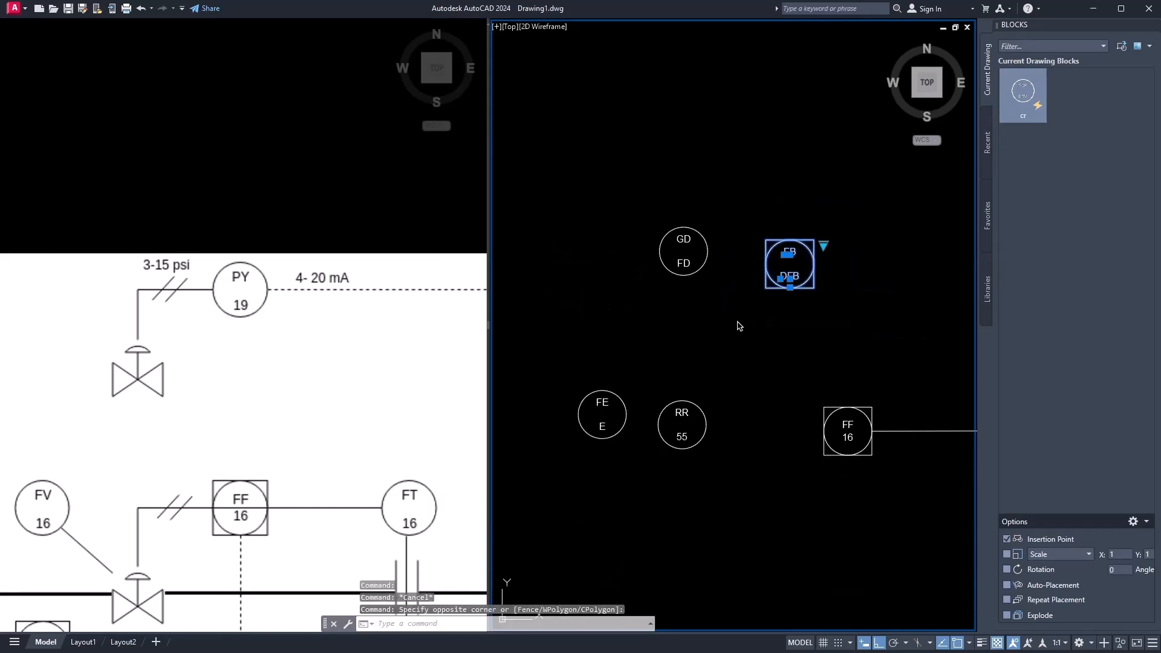
{"action": "key", "text": "Delete"}
{"action": "left_click", "coordinate": [740, 225]}
{"action": "left_click", "coordinate": [582, 448]}
{"action": "key", "text": "Delete"}
- Draw the FF 16 bubble's signal line running horizontally left from the bubble and vertically down toward the valve position
{"action": "middle_click_drag", "start_coordinate": [684, 433], "coordinate": [612, 373]}
{"action": "left_click", "coordinate": [303, 454]}
{"action": "middle_click_drag", "start_coordinate": [292, 421], "coordinate": [195, 330]}
{"action": "scroll", "coordinate": [266, 353], "scroll_direction": "down", "scroll_amount": 2}
{"action": "scroll", "coordinate": [198, 398], "scroll_direction": "up", "scroll_amount": 2}
{"action": "middle_click_drag", "start_coordinate": [198, 398], "coordinate": [213, 398]}
{"action": "left_click", "coordinate": [710, 393]}
{"action": "middle_click_drag", "start_coordinate": [710, 393], "coordinate": [752, 381]}
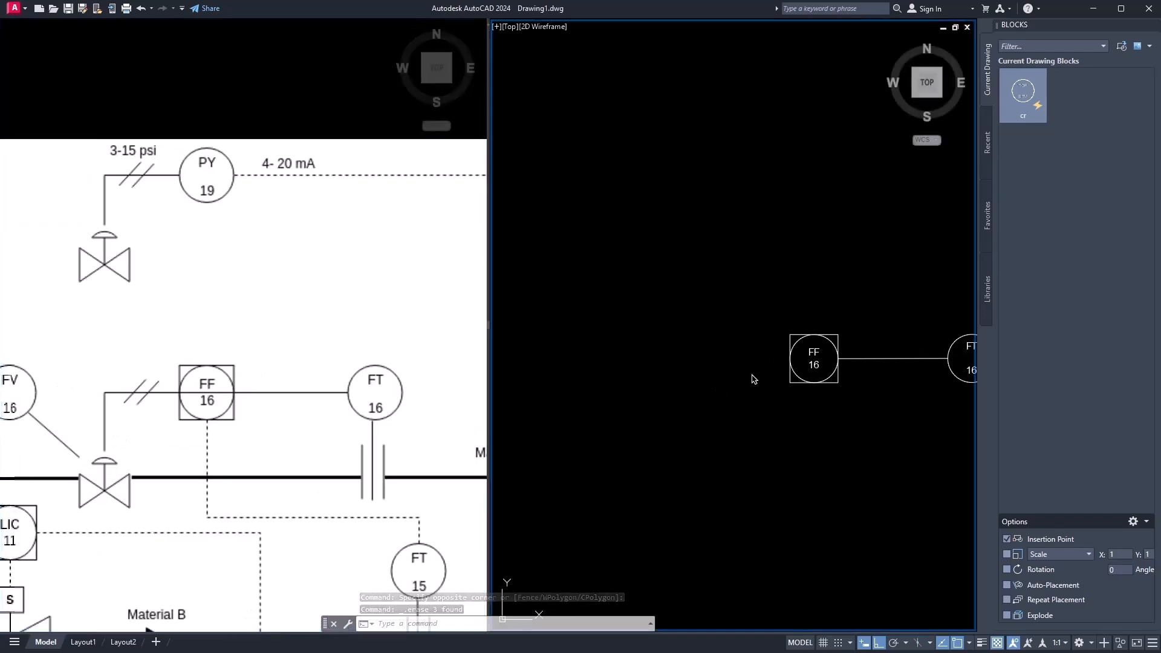
{"action": "type", "text": "l"}
{"action": "key", "text": "Return"}
{"action": "left_click", "coordinate": [813, 359]}
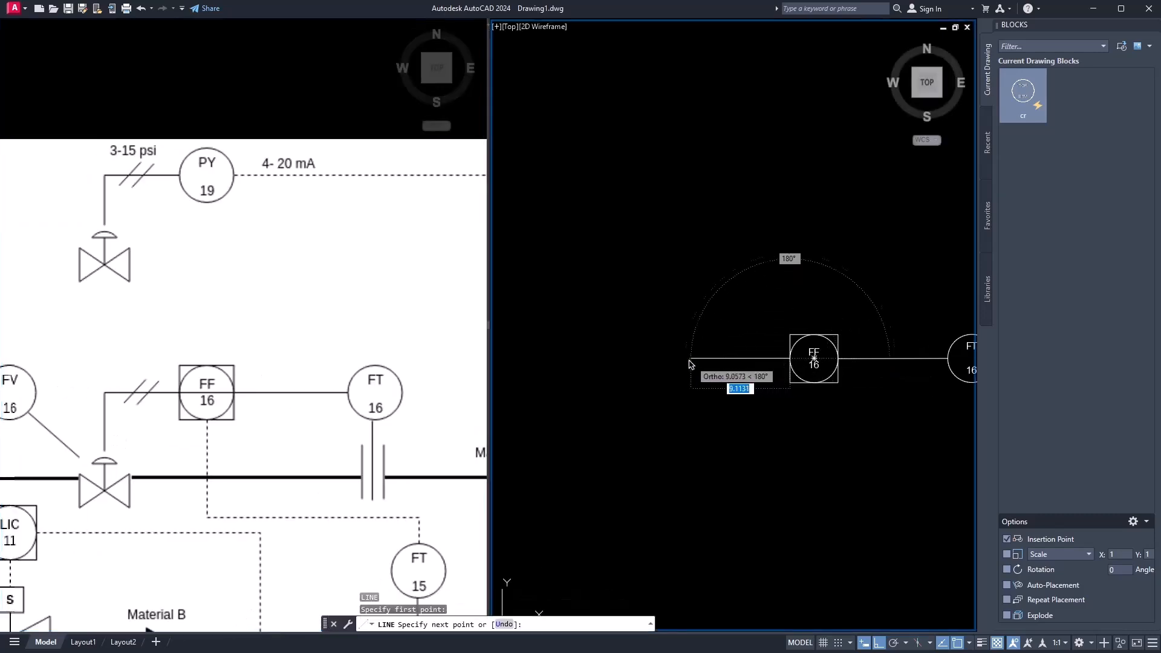
{"action": "left_click", "coordinate": [684, 358]}
{"action": "left_click", "coordinate": [685, 429]}
{"action": "key", "text": "Return"}
- With ortho off, draw a slanted tick about 2.5 units long at 47° across the horizontal signal line
{"action": "type", "text": "l"}
{"action": "key", "text": "Return"}
{"action": "scroll", "coordinate": [732, 378], "scroll_direction": "up", "scroll_amount": 6}
{"action": "left_click", "coordinate": [639, 397]}
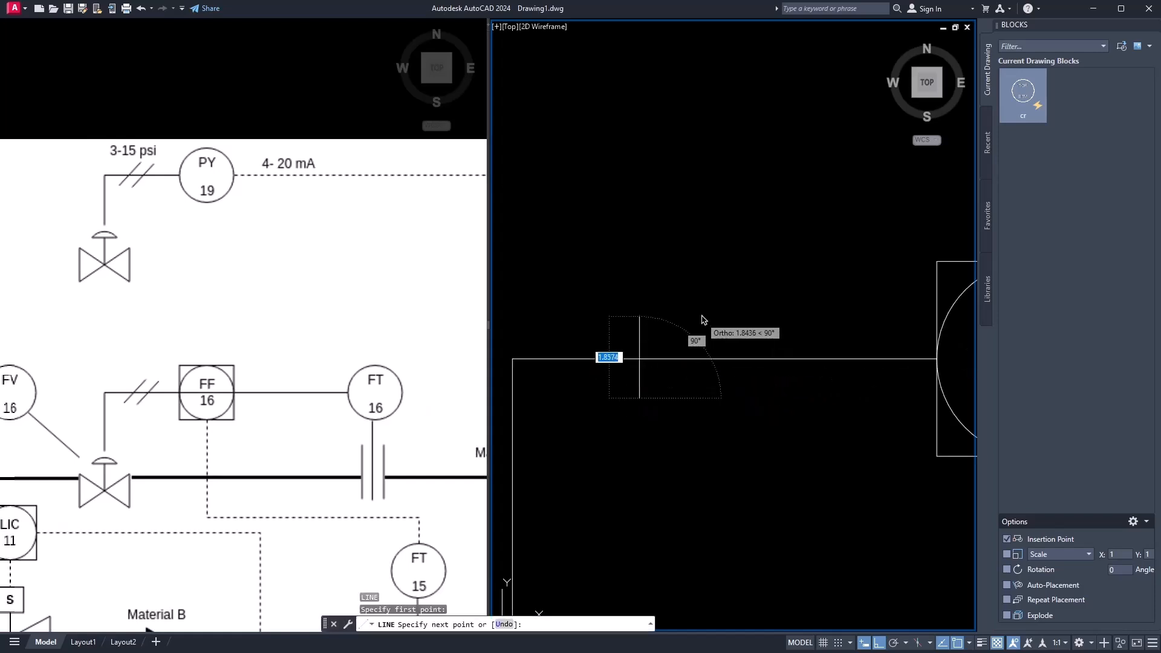
{"action": "key", "text": "F8"}
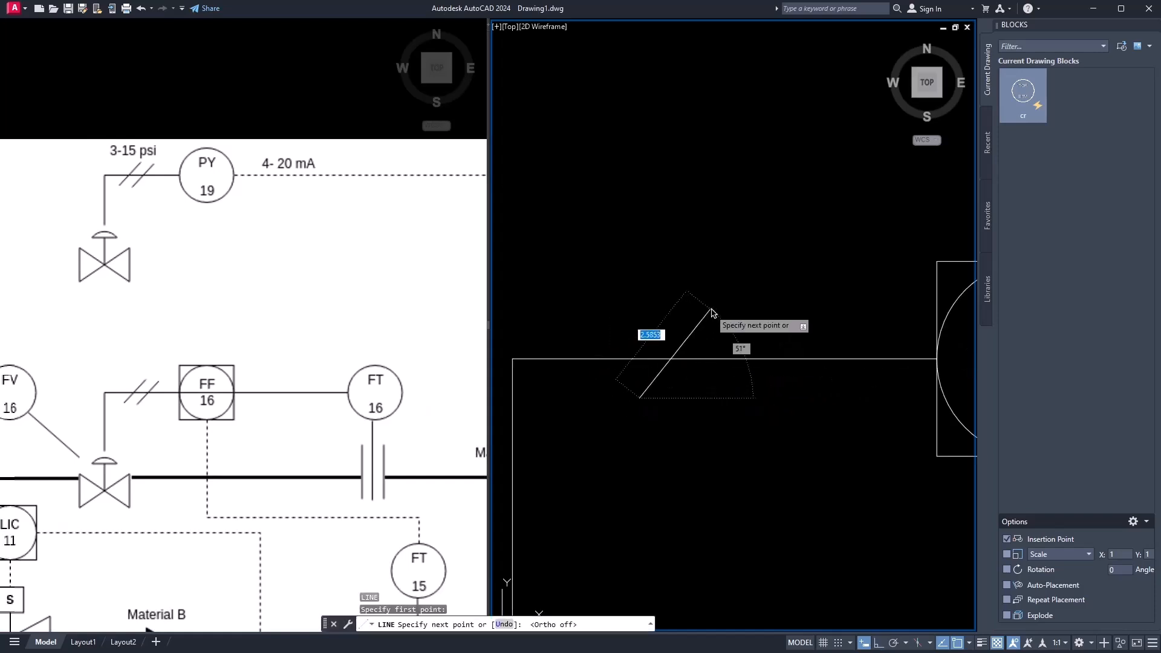
{"action": "key", "text": "super"}
{"action": "key", "text": "super"}
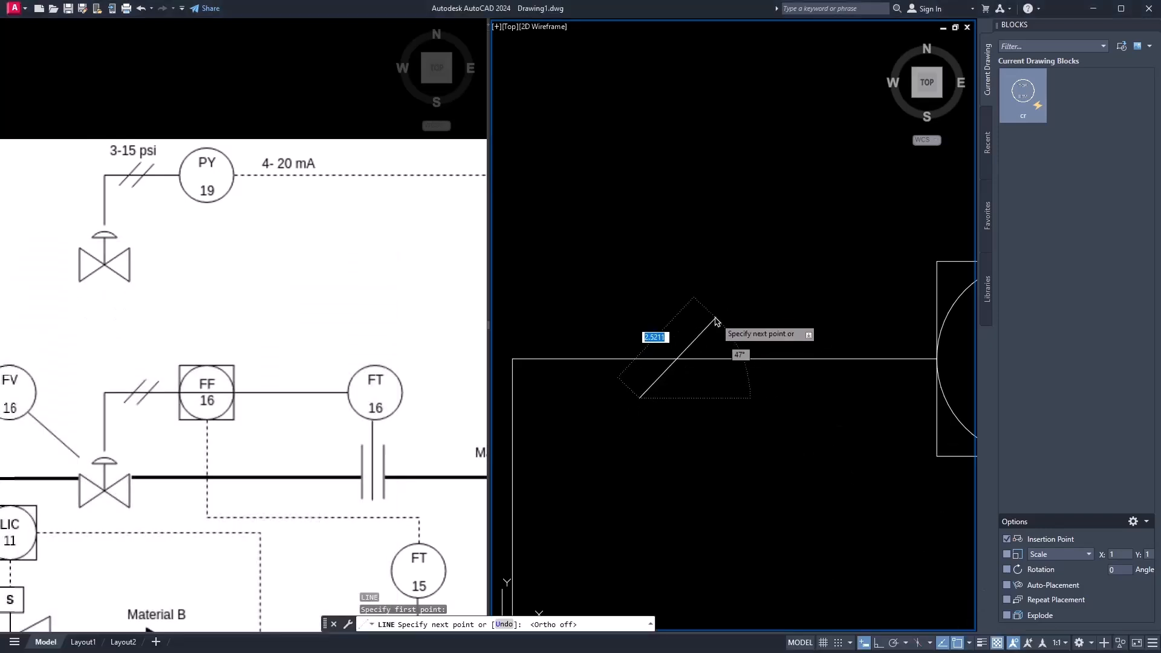
{"action": "key", "text": "Return"}
{"action": "key", "text": "Escape"}
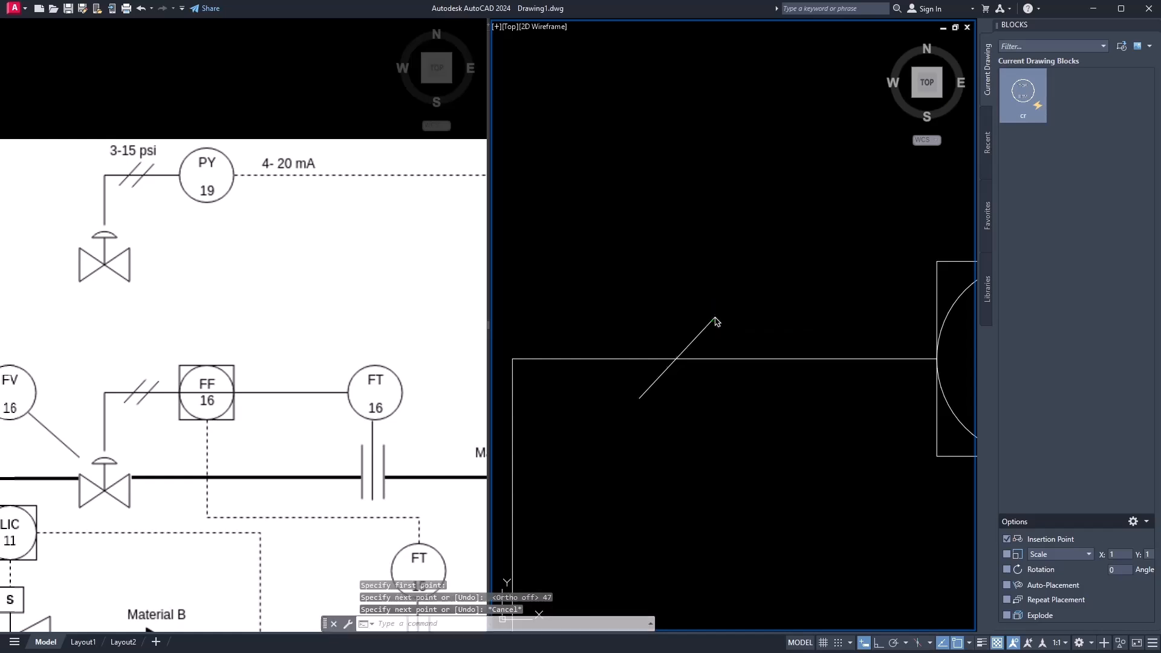
- Copy the slanted tick a short distance to the right along the signal line to form a parallel pair
{"action": "left_click_drag", "start_coordinate": [710, 350], "coordinate": [675, 326]}
{"action": "type", "text": "co"}
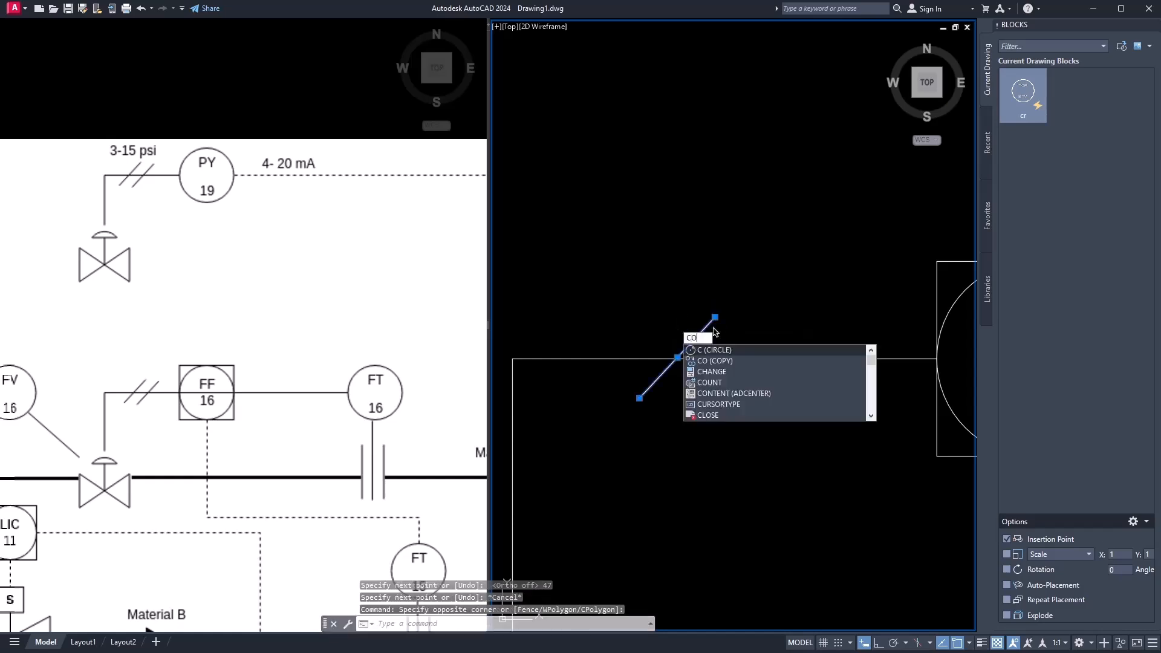
{"action": "key", "text": "Return"}
{"action": "left_click", "coordinate": [677, 358]}
{"action": "left_click", "coordinate": [724, 360]}
{"action": "key", "text": "Escape"}
- Examine the control valve symbol beside FV 16 in the reference P&ID and compare it with the drawn signal line's lower end
{"action": "scroll", "coordinate": [738, 392], "scroll_direction": "down", "scroll_amount": 2}
{"action": "middle_click_drag", "start_coordinate": [738, 401], "coordinate": [784, 340]}
{"action": "middle_click_drag", "start_coordinate": [740, 451], "coordinate": [762, 353]}
{"action": "left_click", "coordinate": [172, 468]}
{"action": "middle_click_drag", "start_coordinate": [172, 471], "coordinate": [236, 349]}
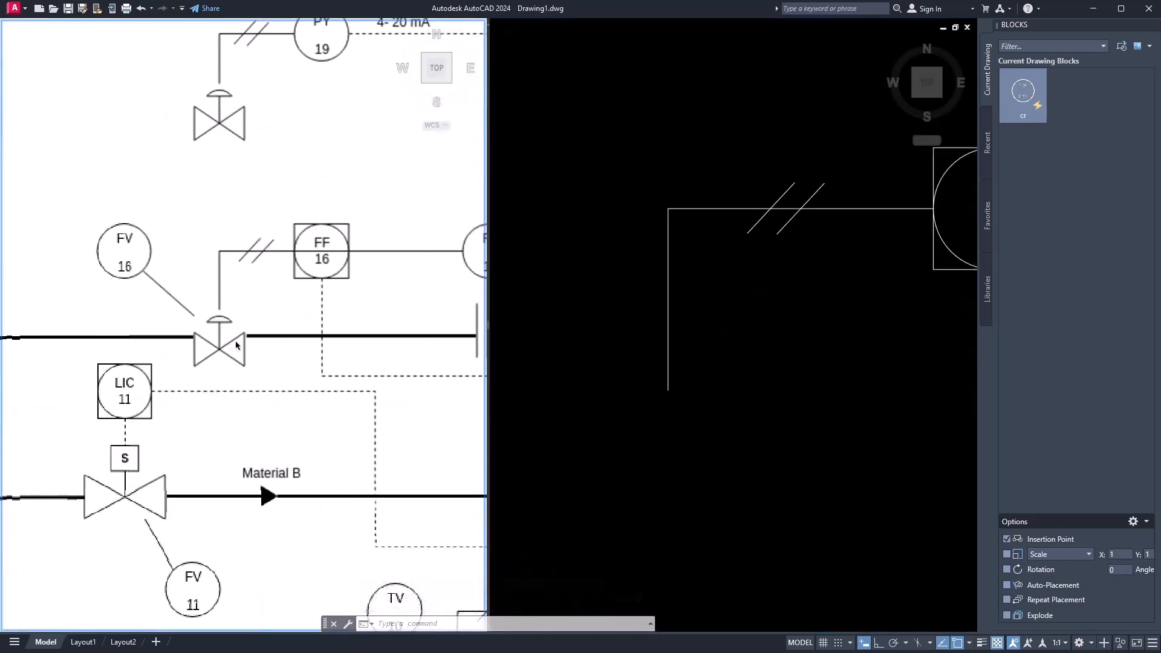
{"action": "middle_click_drag", "start_coordinate": [773, 329], "coordinate": [777, 337]}
{"action": "left_click", "coordinate": [608, 381]}
{"action": "middle_click_drag", "start_coordinate": [661, 370], "coordinate": [665, 407]}
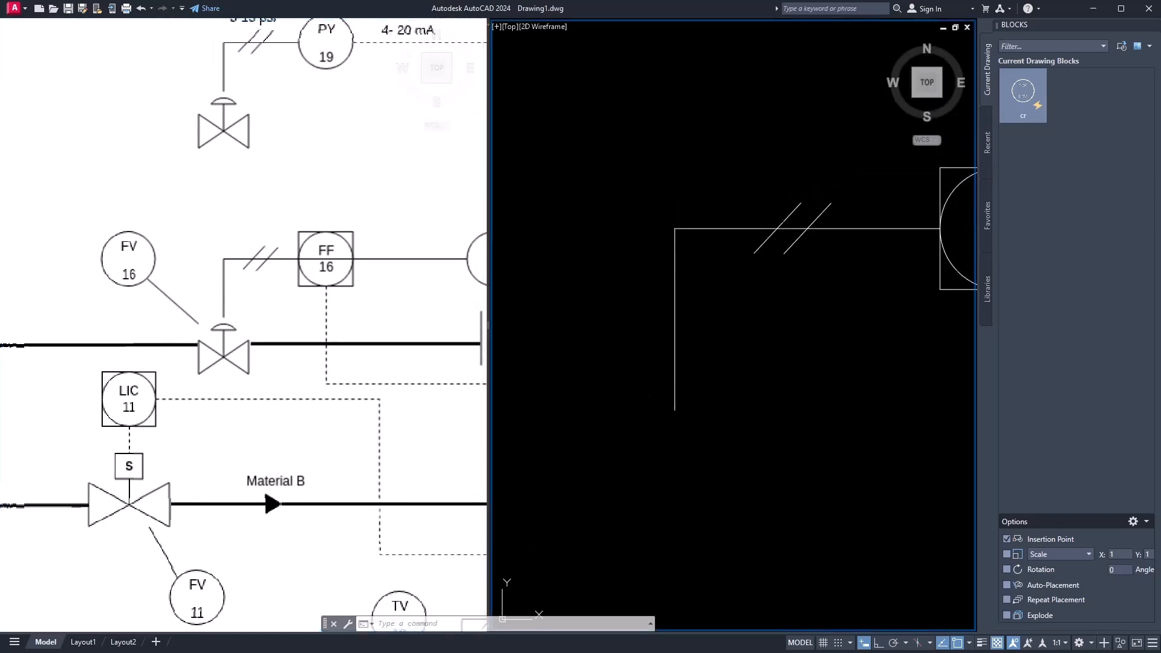
{"action": "scroll", "coordinate": [682, 416], "scroll_direction": "down", "scroll_amount": 2}
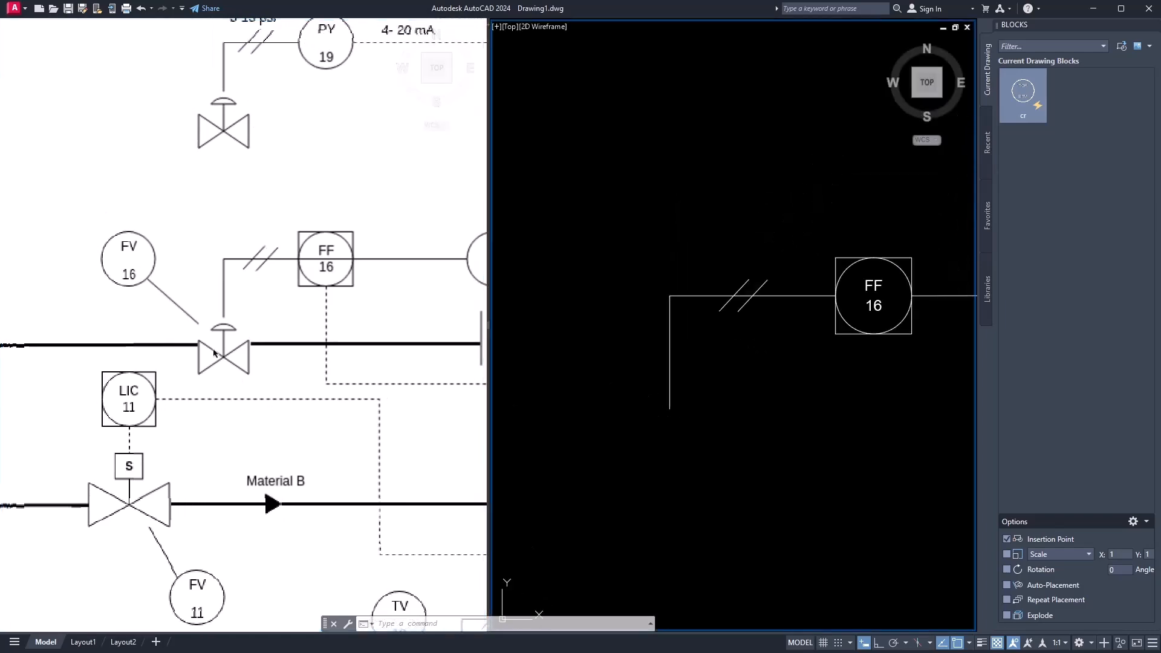
{"action": "middle_click_drag", "start_coordinate": [670, 417], "coordinate": [682, 415]}
{"action": "type", "text": "l"}
{"action": "key", "text": "Return"}
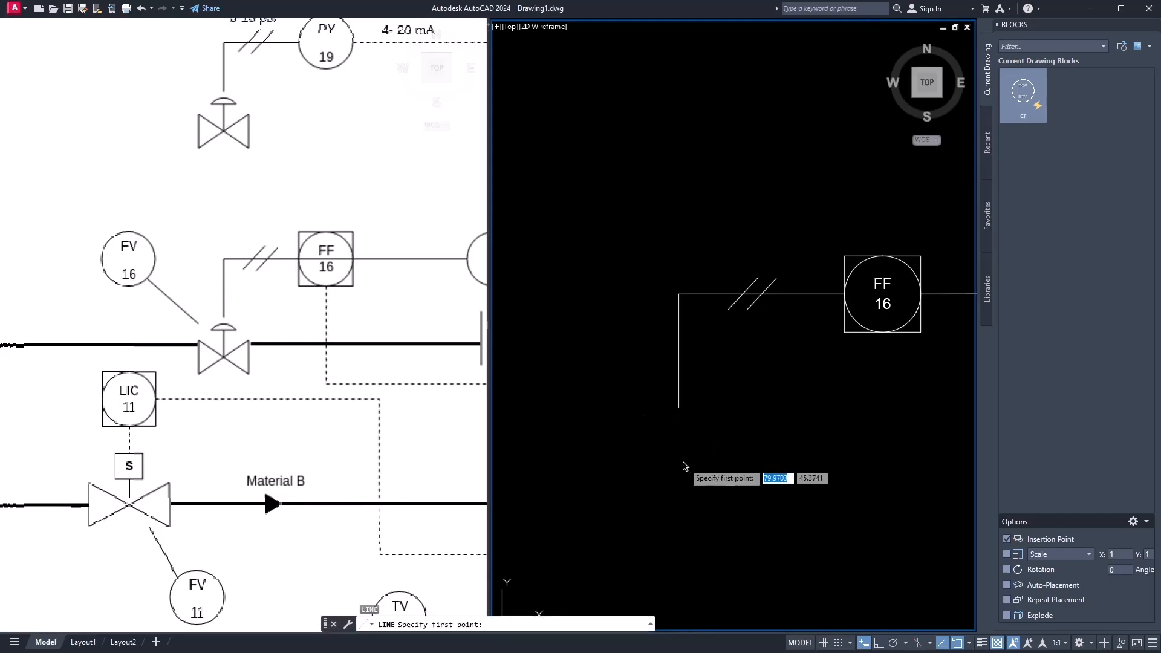
{"action": "key", "text": "Escape"}
{"action": "type", "text": "pol"}
{"action": "key", "text": "Return"}
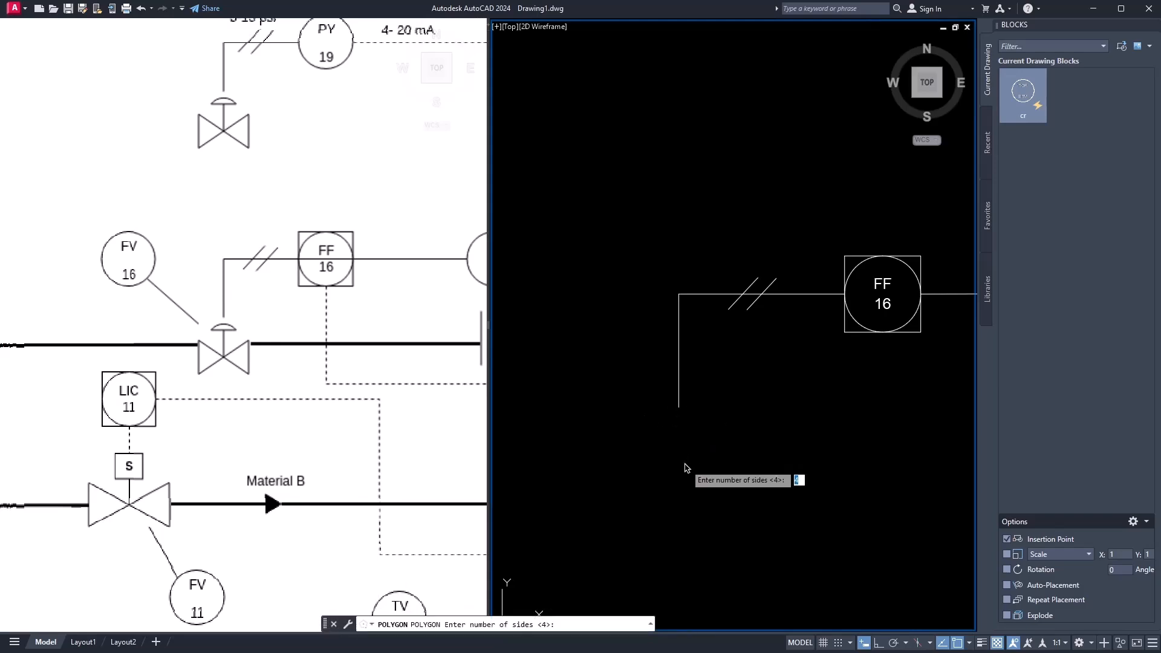
{"action": "key", "text": "Return"}
{"action": "type", "text": "e"}
{"action": "key", "text": "Return"}
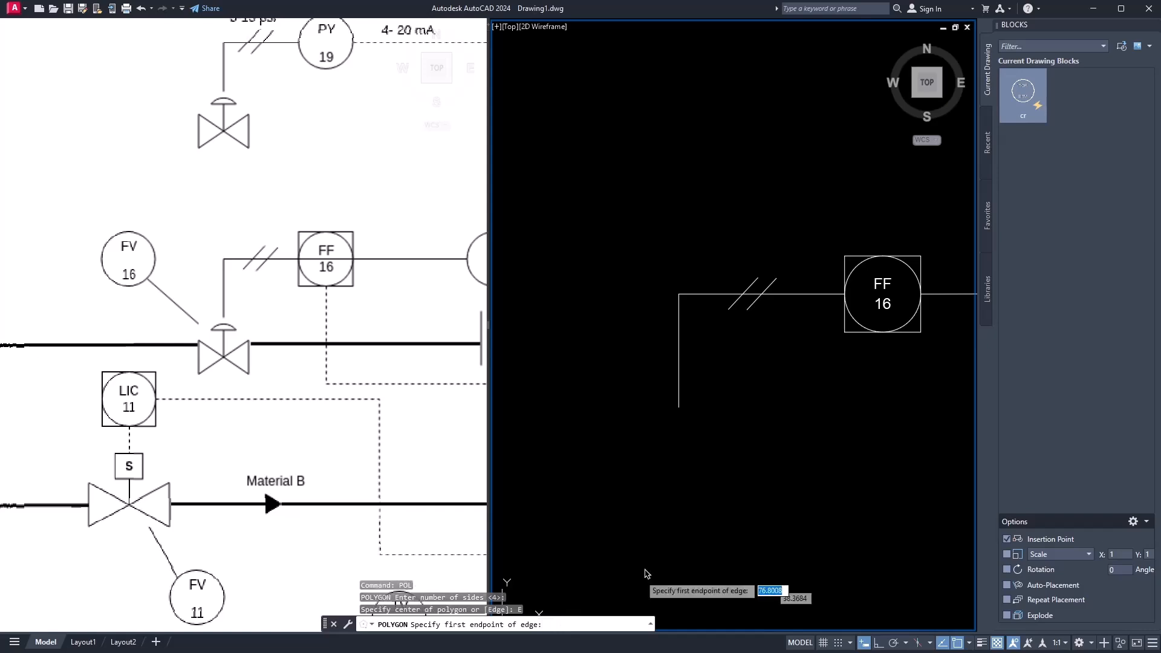
{"action": "left_click", "coordinate": [696, 464]}
{"action": "key", "text": "Escape"}
- Draw a 3-sided polygon by a vertical edge about 2.2 units long, pointing right, below the signal line
{"action": "key", "text": "Return"}
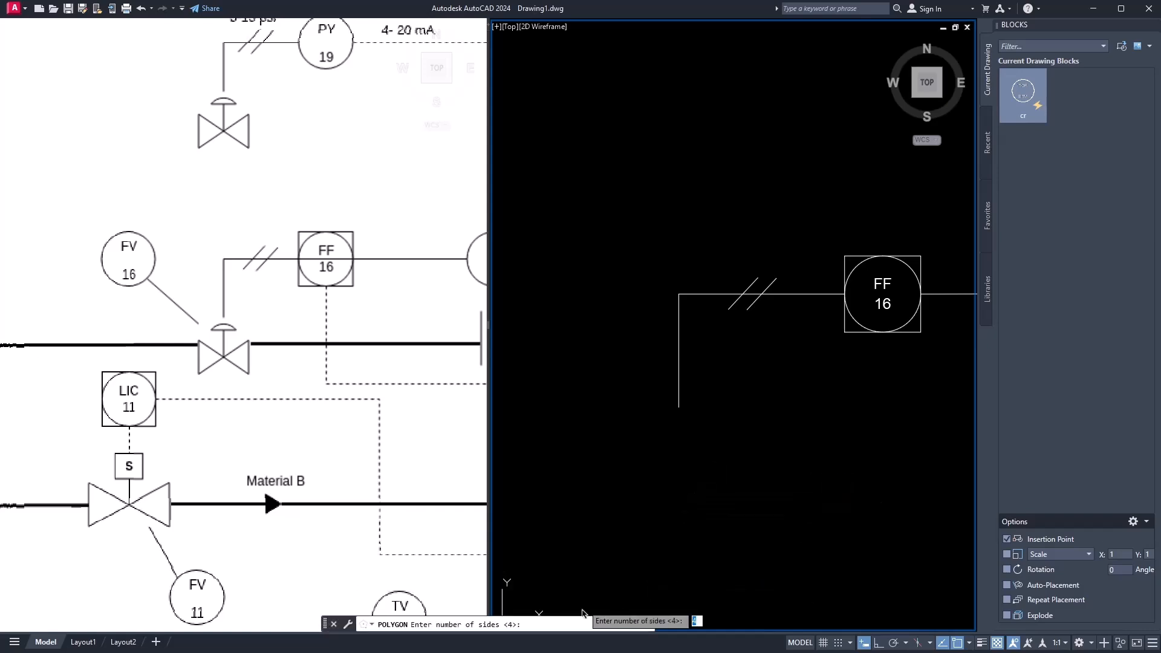
{"action": "type", "text": "3"}
{"action": "key", "text": "Return"}
{"action": "type", "text": "e"}
{"action": "key", "text": "Return"}
{"action": "left_click", "coordinate": [698, 458]}
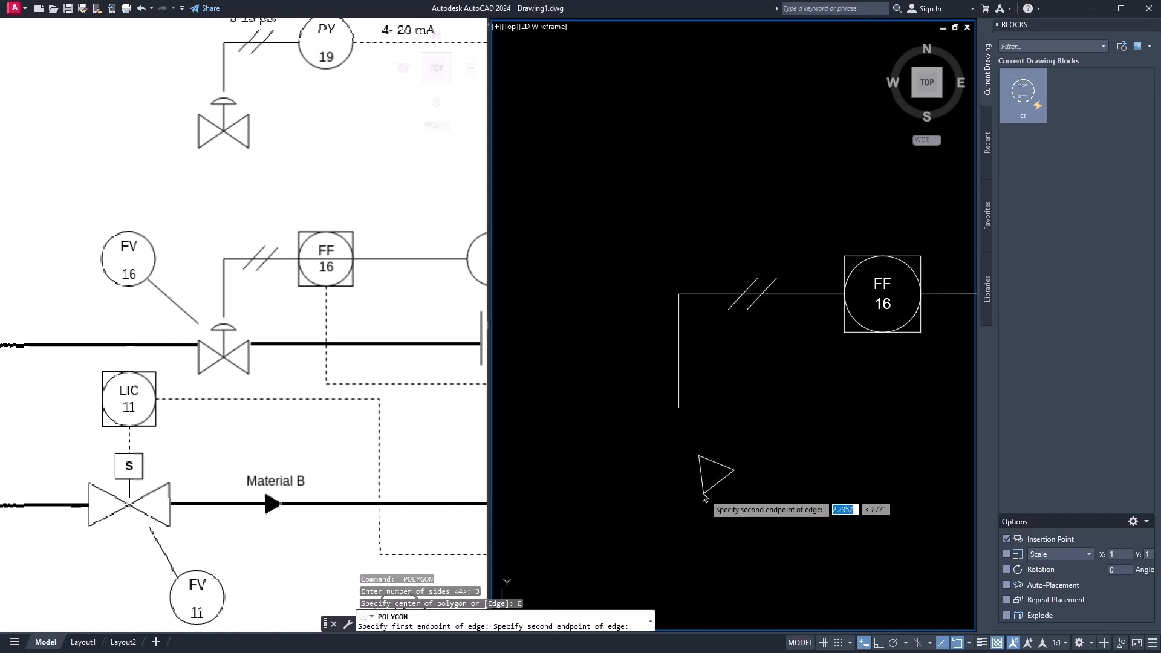
{"action": "key", "text": "F8"}
{"action": "left_click", "coordinate": [701, 495]}
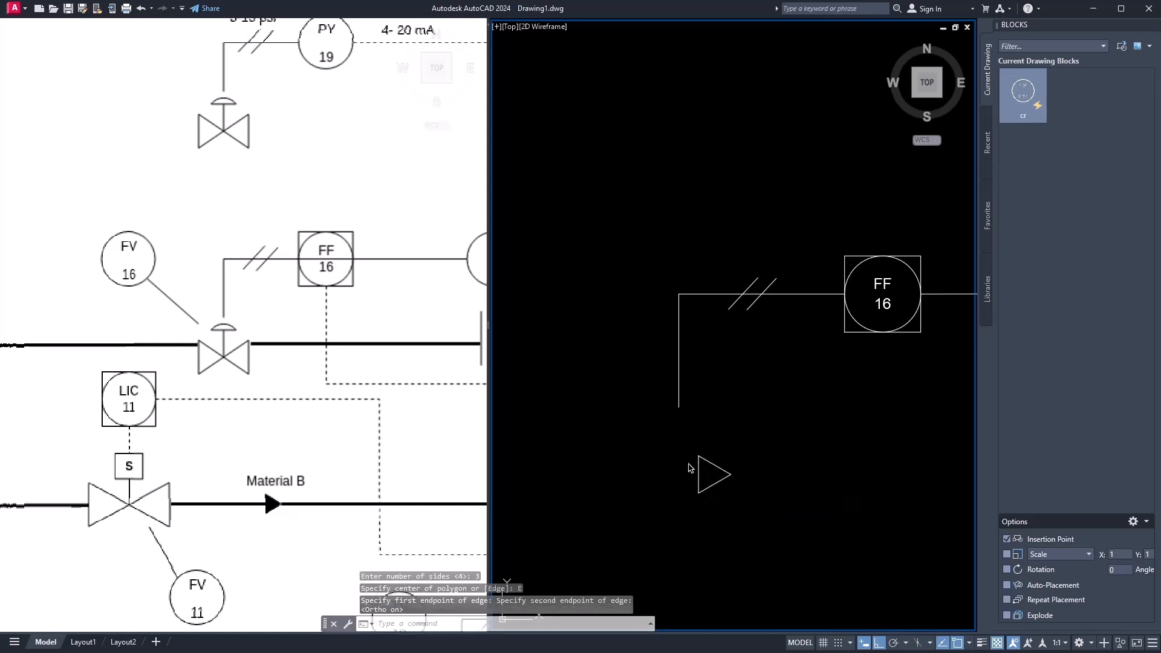
- Mirror the triangle about a vertical line through its right tip, keeping the source object, to form the bow-tie valve symbol
{"action": "left_click_drag", "start_coordinate": [755, 457], "coordinate": [710, 506]}
{"action": "type", "text": "I"}
{"action": "key", "text": "Return"}
{"action": "left_click", "coordinate": [731, 475]}
{"action": "left_click", "coordinate": [733, 504]}
{"action": "type", "text": "N"}
{"action": "key", "text": "Return"}
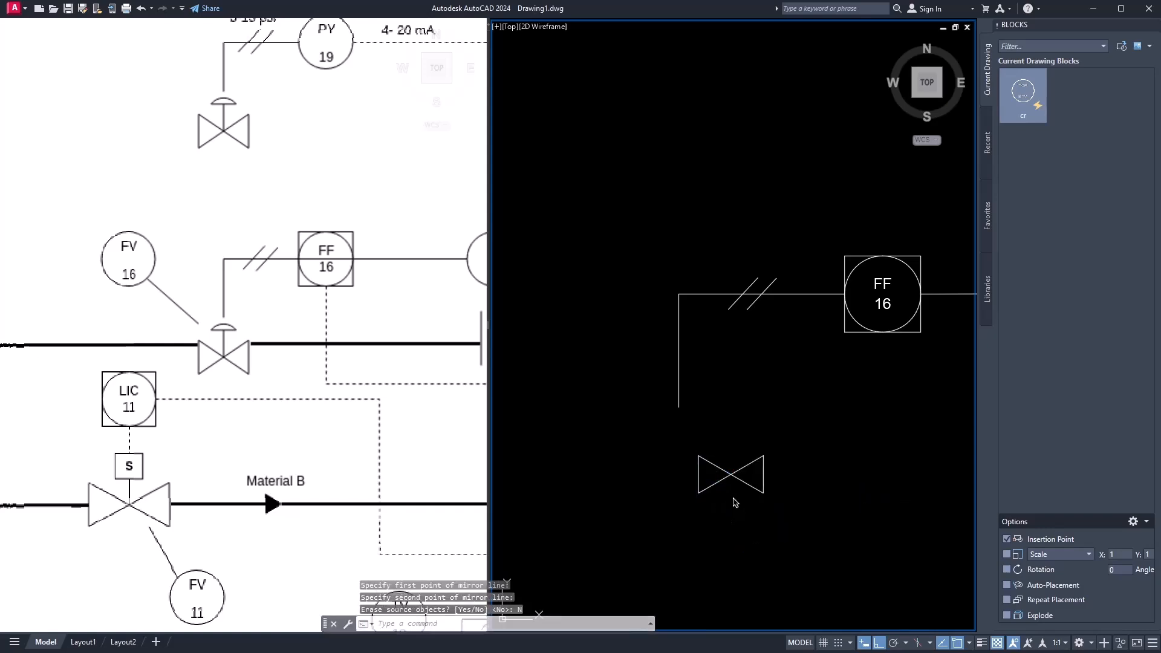
- Define the bow-tie valve as a block named TRI with its base point on the left edge's upper part, opening it for block editing
{"action": "left_click", "coordinate": [668, 508]}
{"action": "type", "text": "b"}
{"action": "key", "text": "Return"}
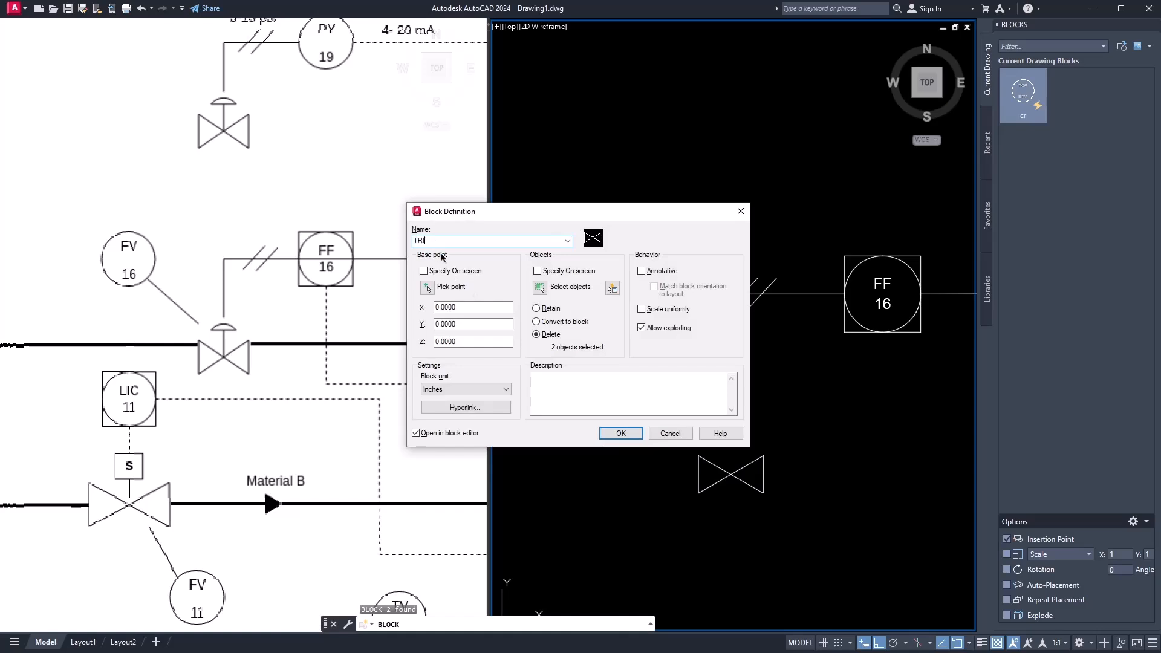
{"action": "left_click", "coordinate": [427, 287]}
{"action": "scroll", "coordinate": [701, 474], "scroll_direction": "up", "scroll_amount": 5}
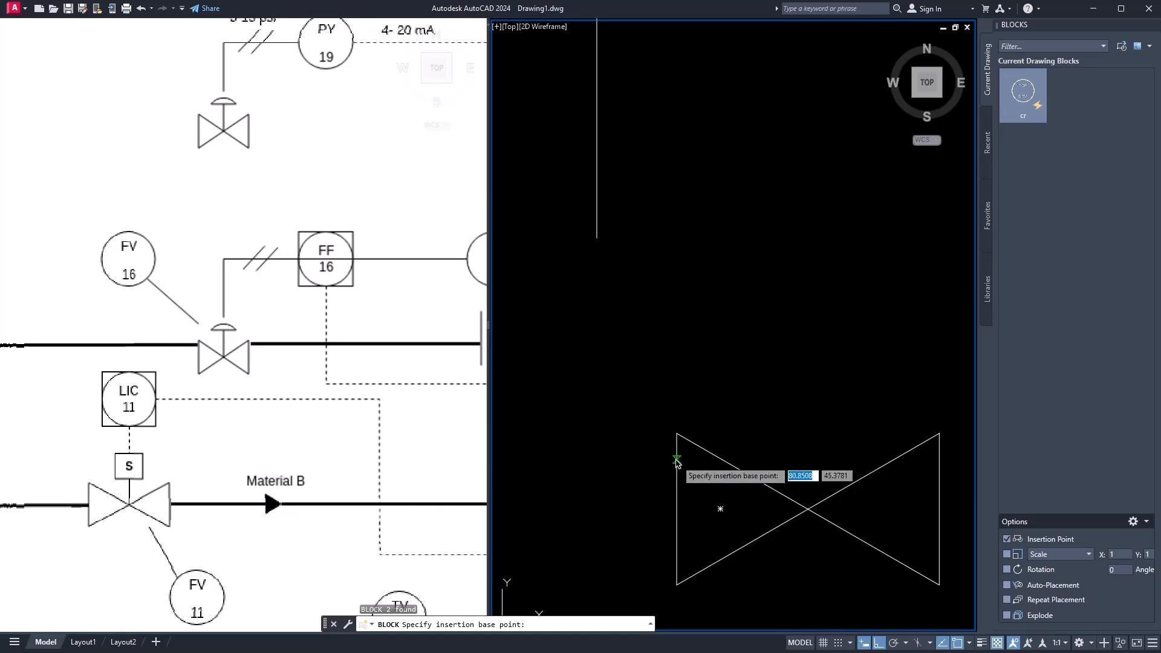
{"action": "left_click", "coordinate": [677, 462]}
{"action": "left_click", "coordinate": [621, 433]}
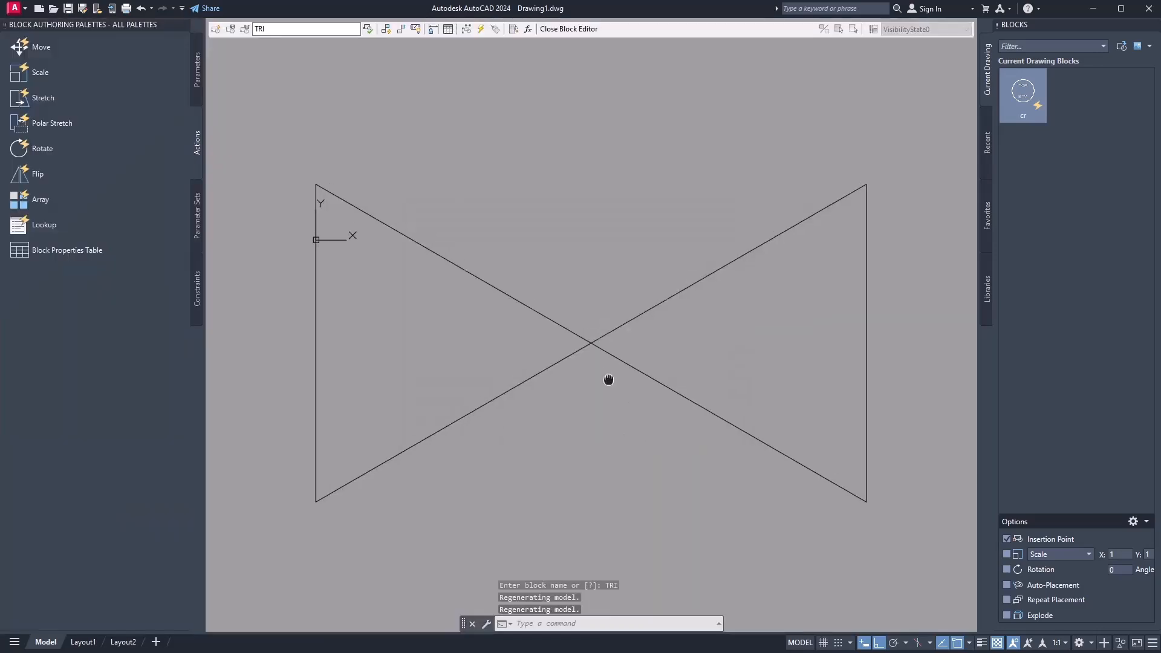
- Add a point parameter on the upper part of the valve's right edge, then save the TRI block and close its editor
{"action": "left_click", "coordinate": [197, 68]}
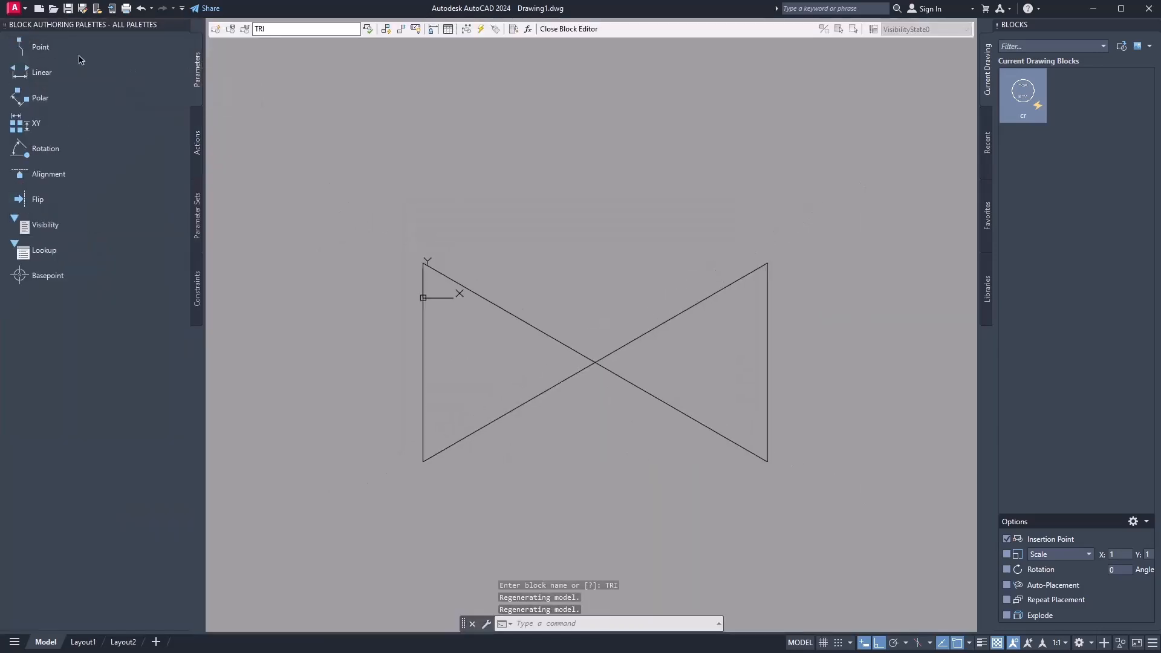
{"action": "left_click", "coordinate": [43, 51]}
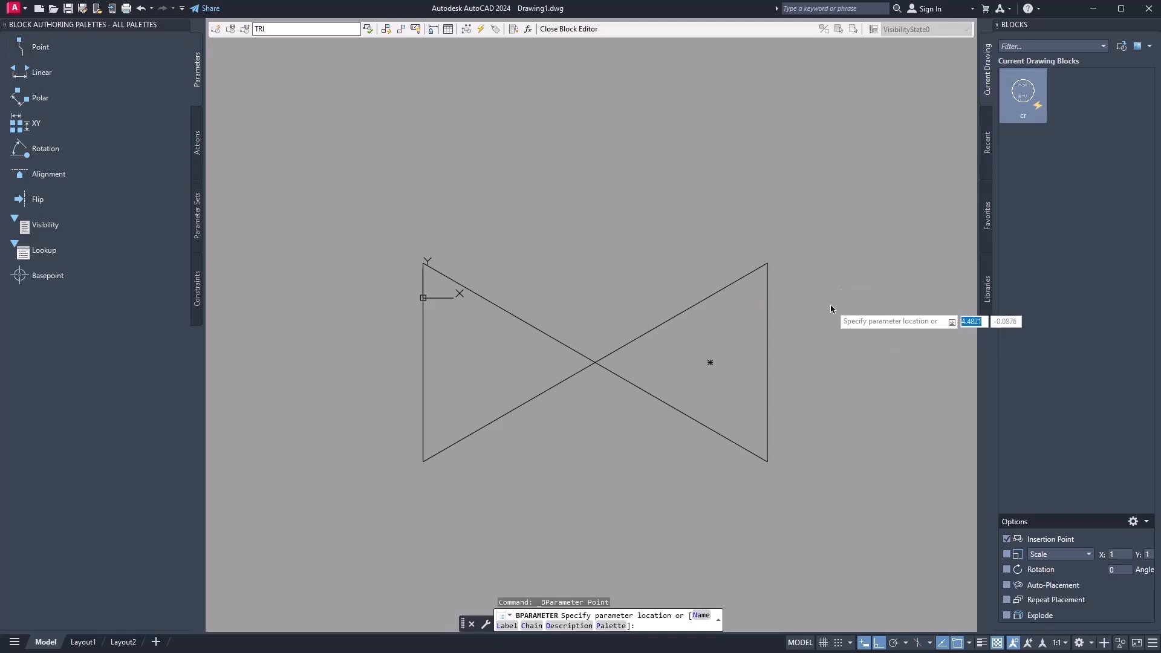
{"action": "left_click", "coordinate": [768, 287]}
{"action": "left_click", "coordinate": [806, 277]}
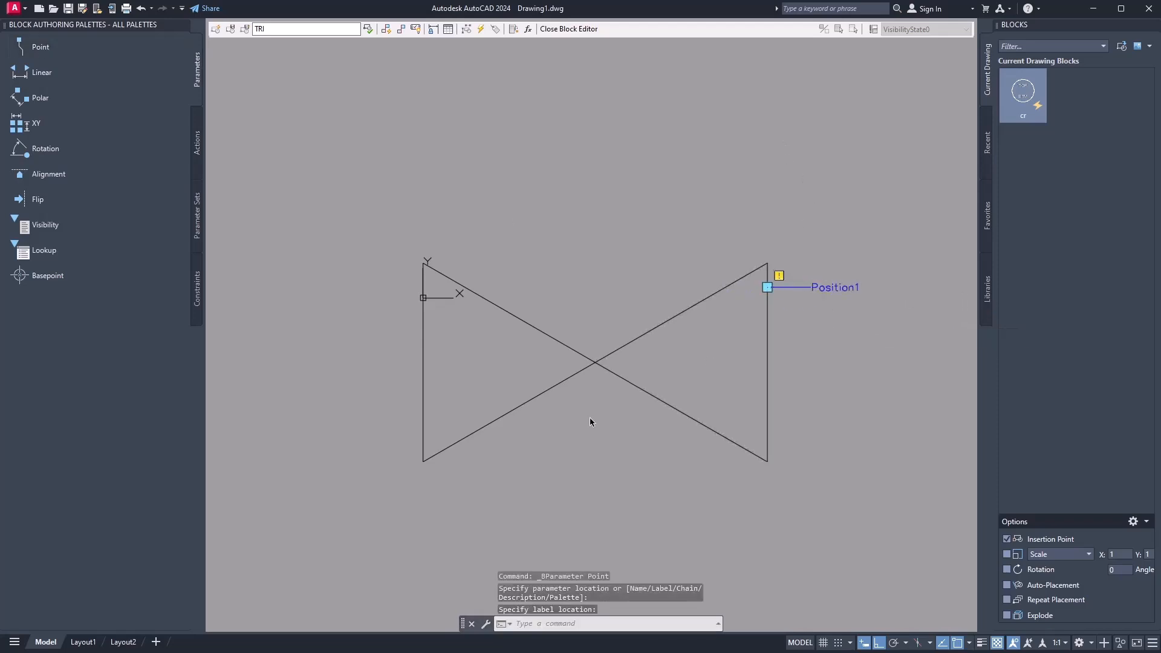
{"action": "left_click", "coordinate": [568, 29]}
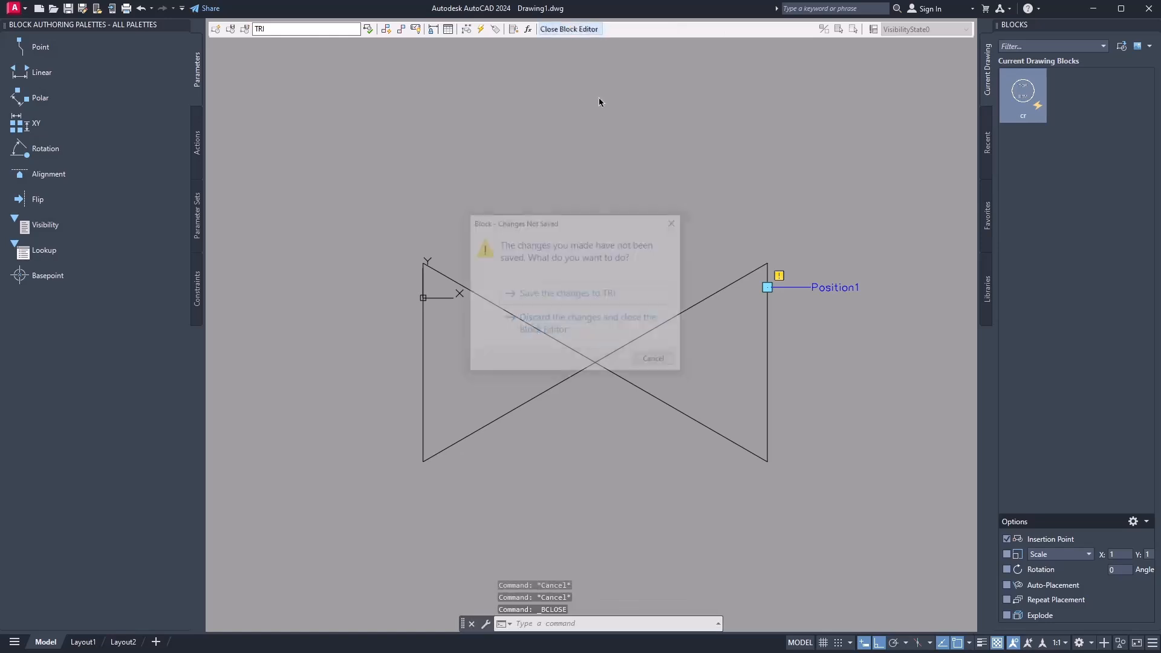
{"action": "left_click", "coordinate": [561, 294]}
- Insert the TRI valve block centred just below the lower end of the vertical signal line
{"action": "left_click", "coordinate": [1064, 104]}
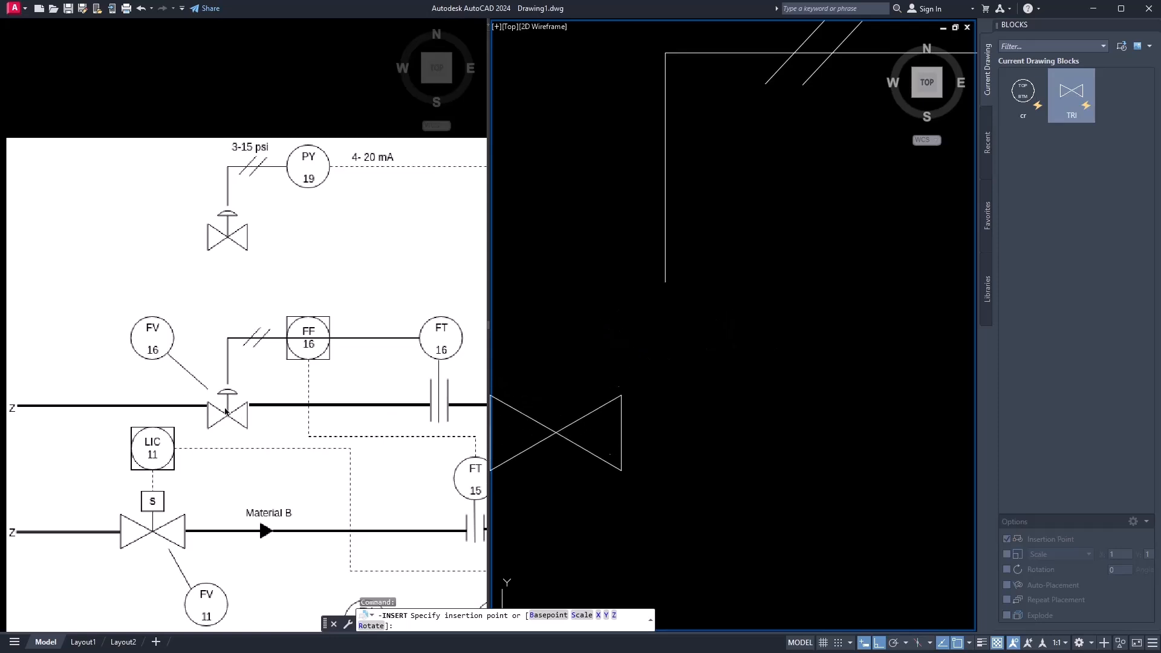
{"action": "left_click", "coordinate": [667, 359]}
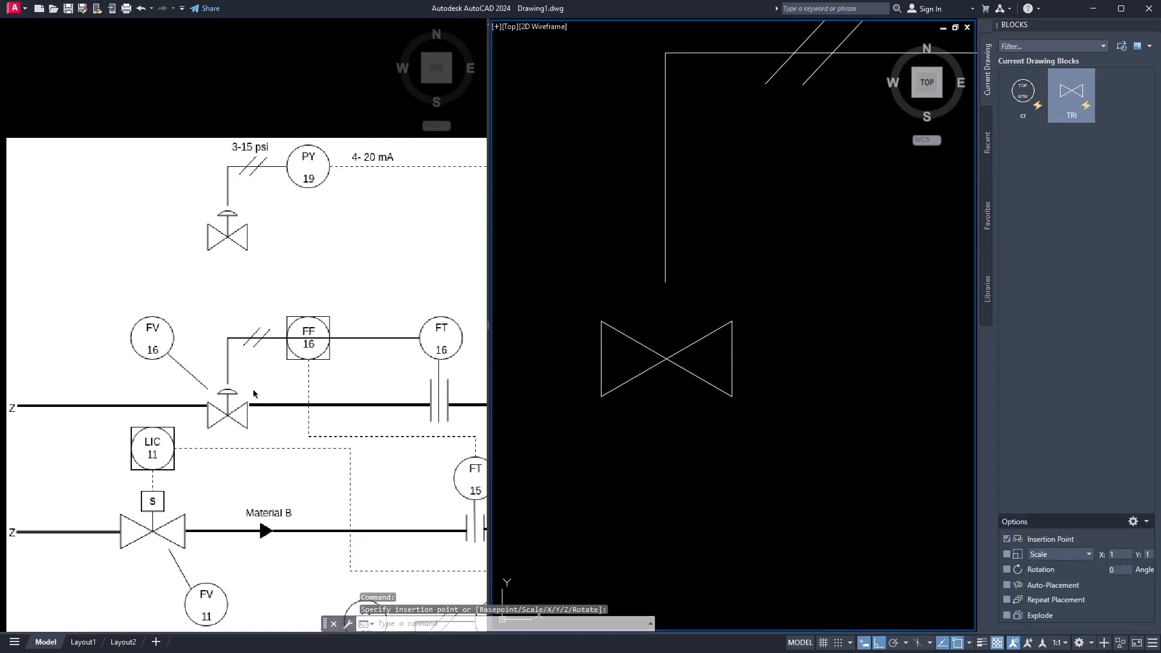
{"action": "middle_click_drag", "start_coordinate": [699, 333], "coordinate": [788, 334]}
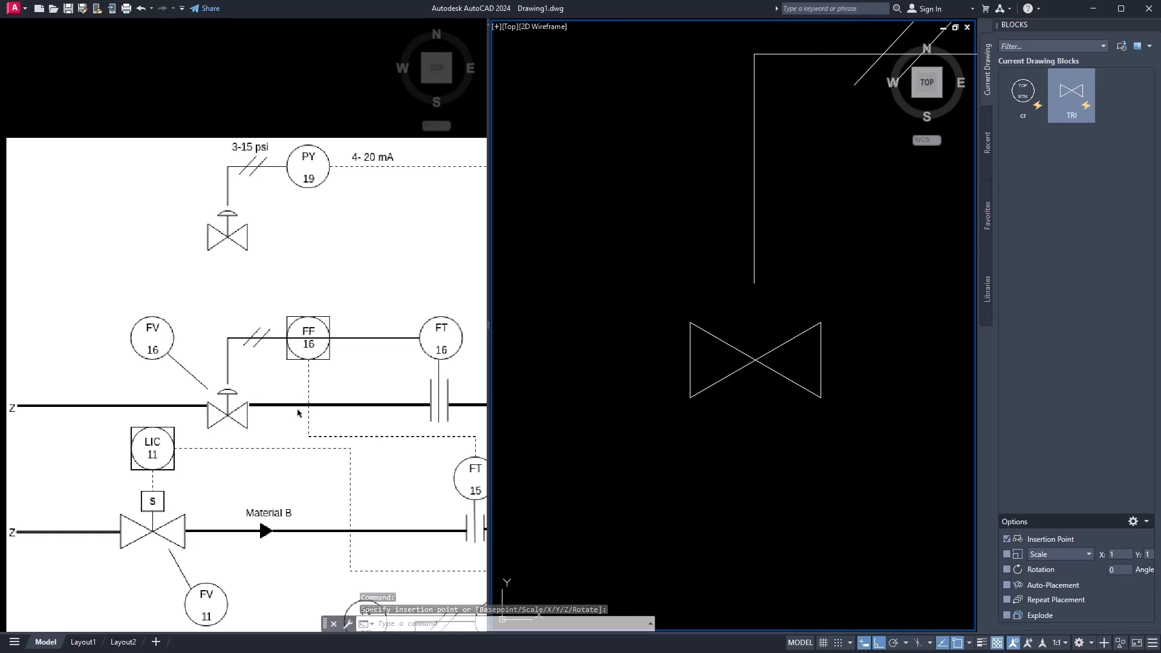
- Draw a horizontal pipe line about 6.56 units long leftward from the insertion point on the valve's left edge
{"action": "middle_click_drag", "start_coordinate": [297, 409], "coordinate": [418, 380]}
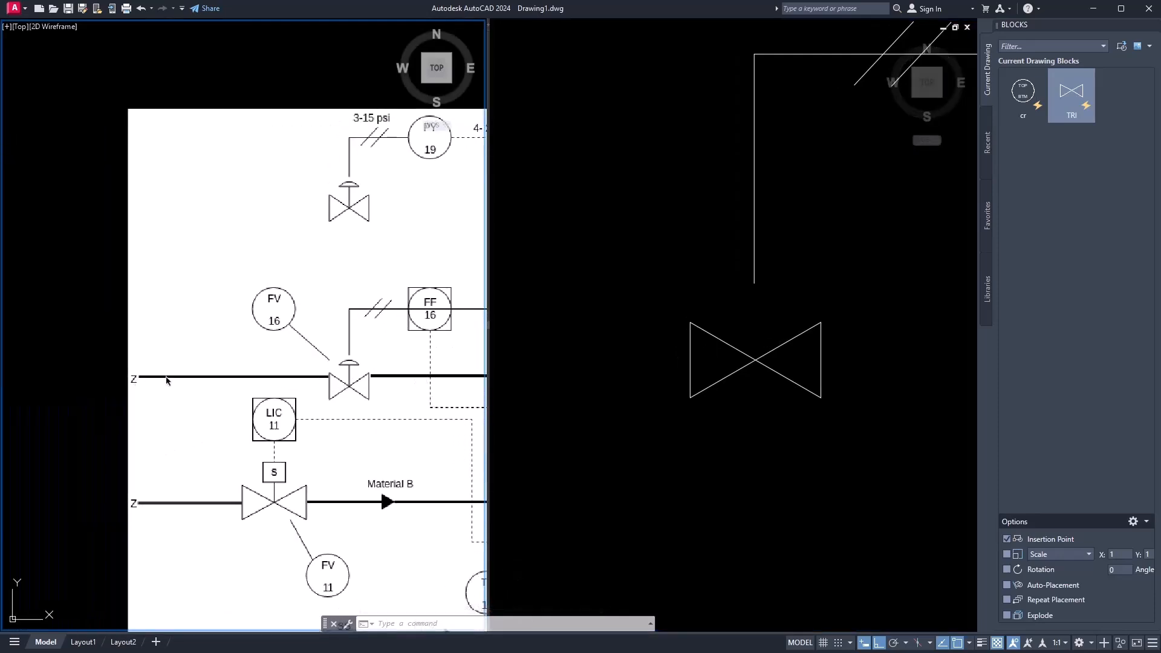
{"action": "middle_click_drag", "start_coordinate": [614, 346], "coordinate": [619, 347]}
{"action": "type", "text": "l"}
{"action": "key", "text": "Return"}
{"action": "left_click", "coordinate": [665, 336]}
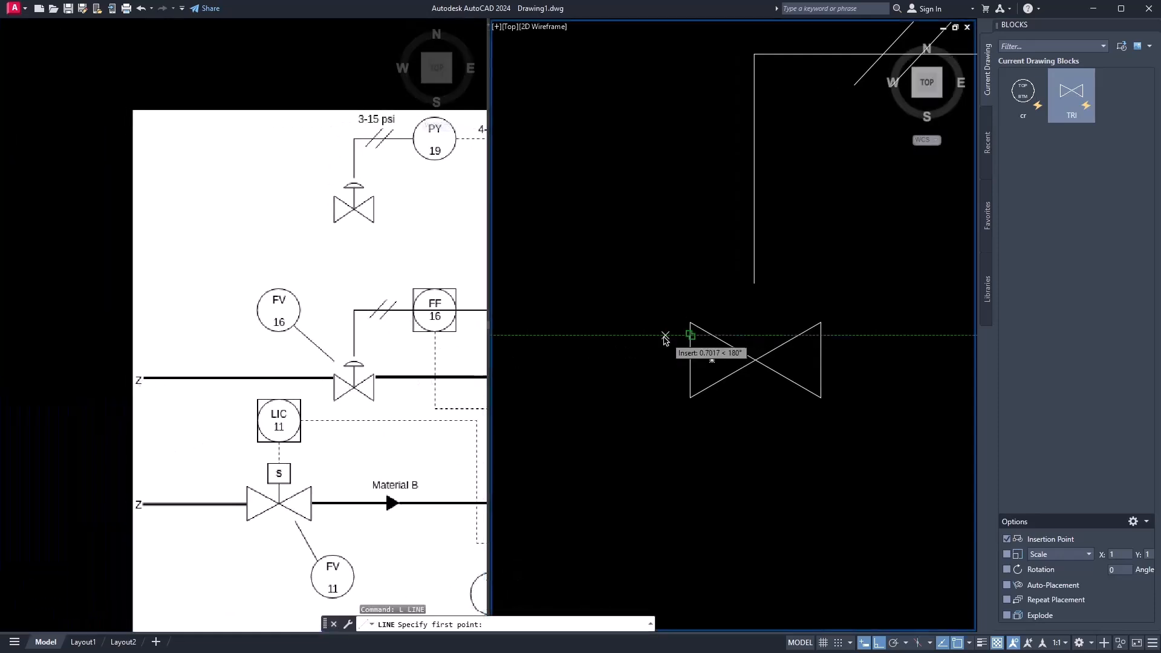
{"action": "left_click", "coordinate": [689, 336]}
{"action": "middle_click_drag", "start_coordinate": [540, 339], "coordinate": [671, 340]}
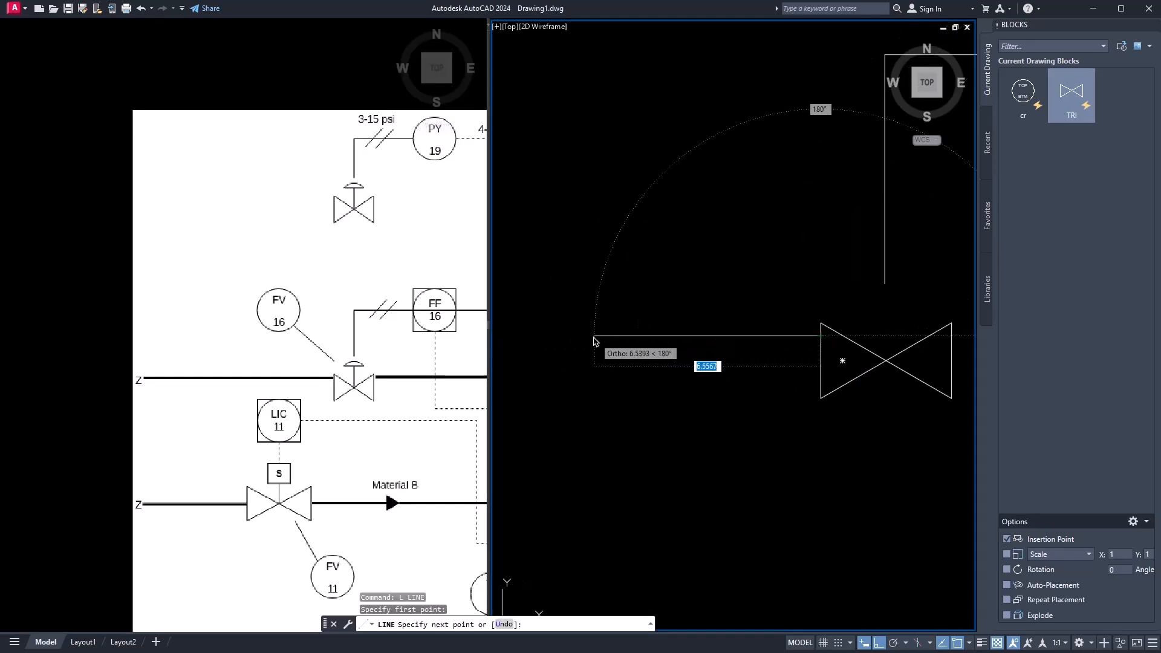
{"action": "left_click", "coordinate": [593, 337]}
{"action": "key", "text": "Escape"}
- Set the pipe line's lineweight to 0.40 mm and turn on lineweight display
{"action": "left_click", "coordinate": [696, 313]}
{"action": "left_click", "coordinate": [658, 363]}
{"action": "key", "text": "ctrl+1"}
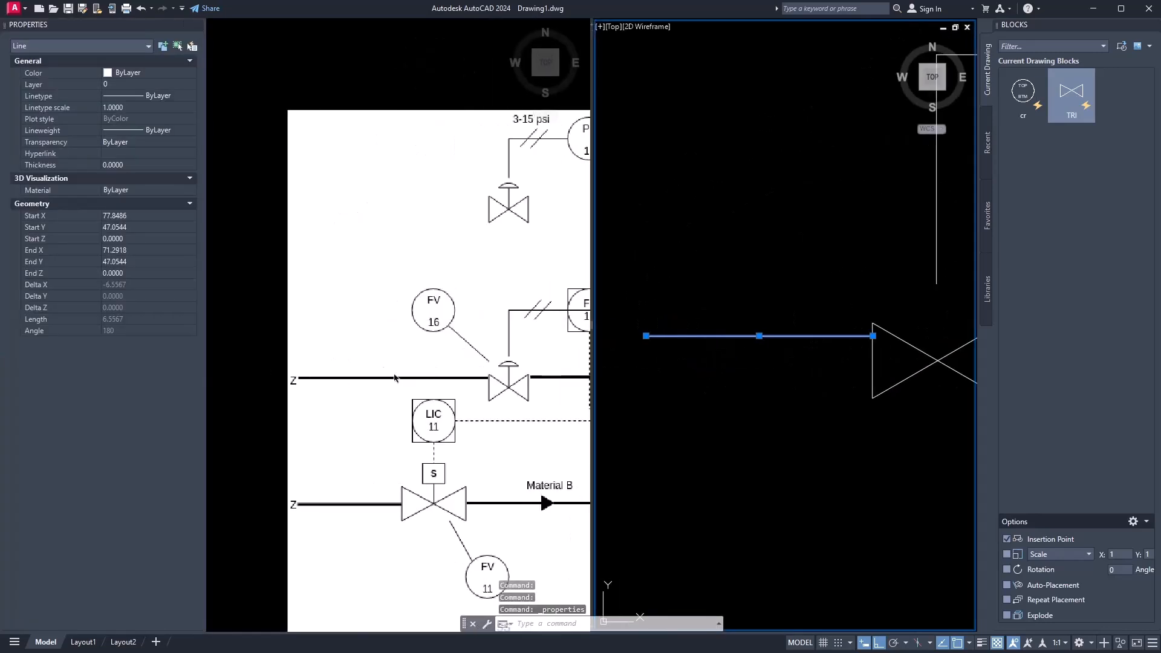
{"action": "left_click", "coordinate": [148, 130]}
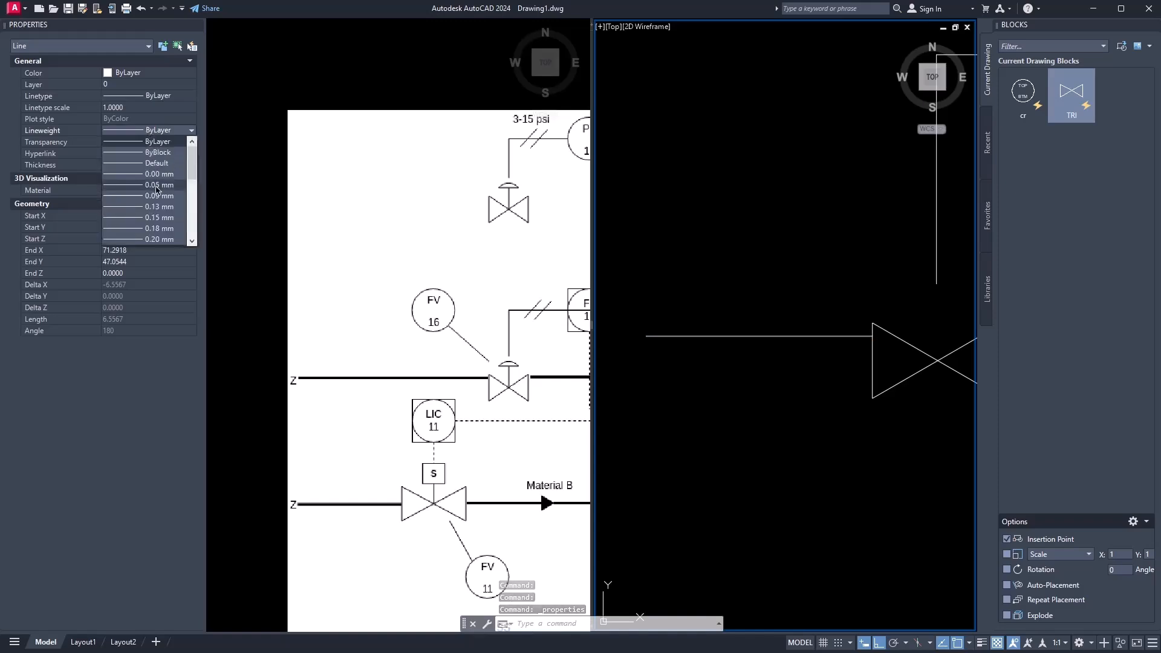
{"action": "left_click", "coordinate": [152, 229]}
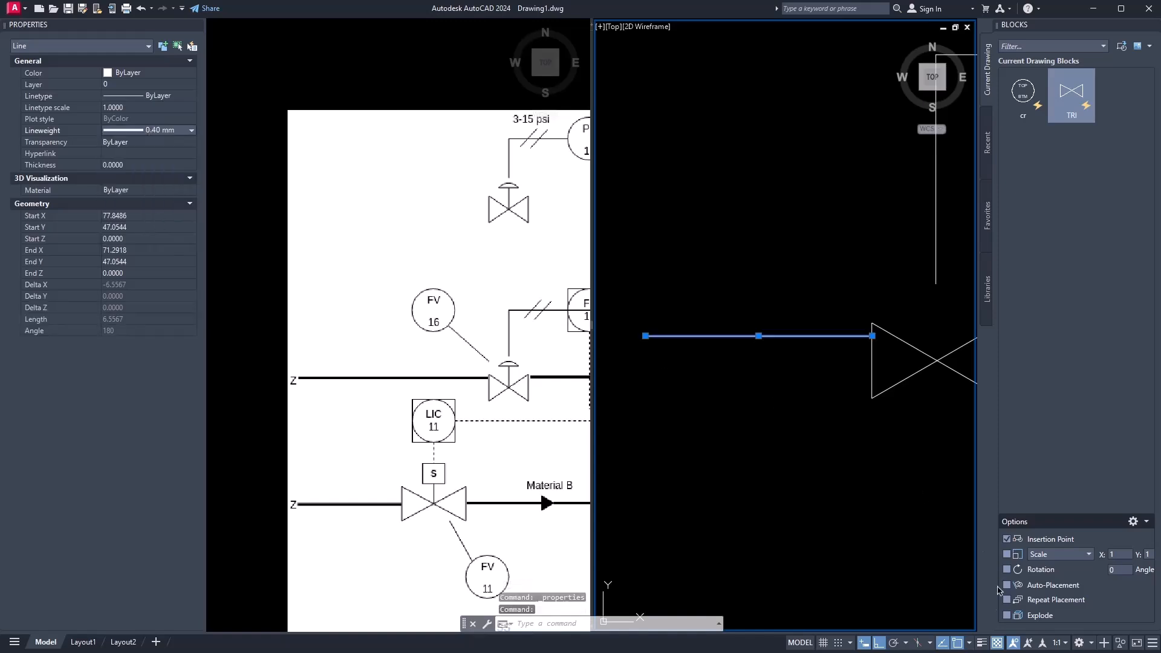
{"action": "left_click", "coordinate": [981, 642]}
{"action": "key", "text": "Escape"}
- Examine the Material A pipeline in the reference P&ID from the valve through FT 16 to the tank, and compare the drawn valve
{"action": "middle_click_drag", "start_coordinate": [848, 447], "coordinate": [821, 435]}
{"action": "left_click", "coordinate": [518, 398]}
{"action": "middle_click_drag", "start_coordinate": [511, 397], "coordinate": [285, 366]}
{"action": "left_click", "coordinate": [730, 368]}
{"action": "middle_click_drag", "start_coordinate": [953, 350], "coordinate": [765, 373]}
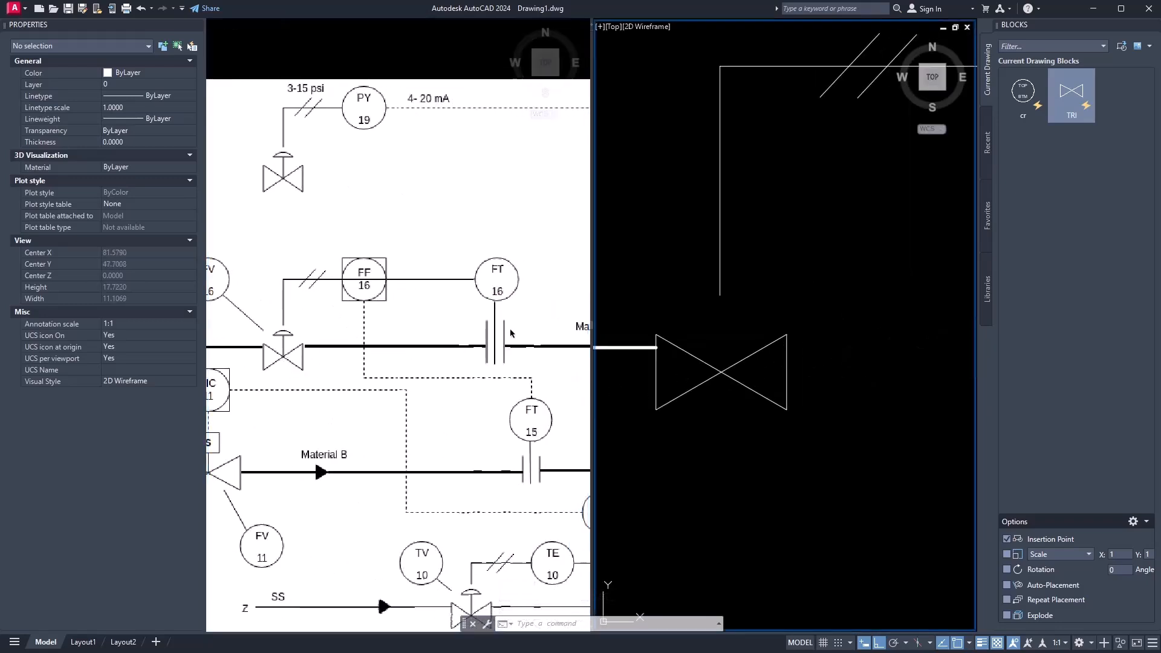
{"action": "middle_click_drag", "start_coordinate": [508, 351], "coordinate": [473, 319]}
{"action": "left_click", "coordinate": [482, 394]}
{"action": "mouse_move", "coordinate": [475, 409]}
{"action": "middle_mouse_down"}
{"action": "mouse_move", "coordinate": [535, 351]}
{"action": "mouse_move", "coordinate": [292, 316]}
{"action": "mouse_move", "coordinate": [321, 356]}
{"action": "middle_mouse_up"}
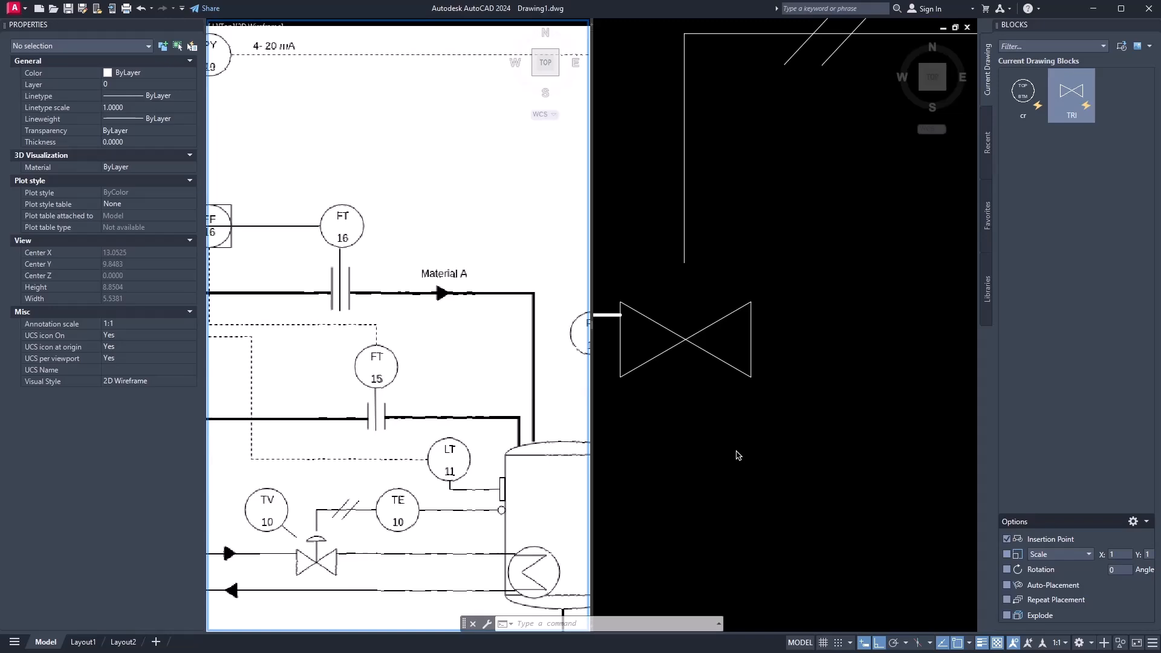
{"action": "key", "text": "super"}
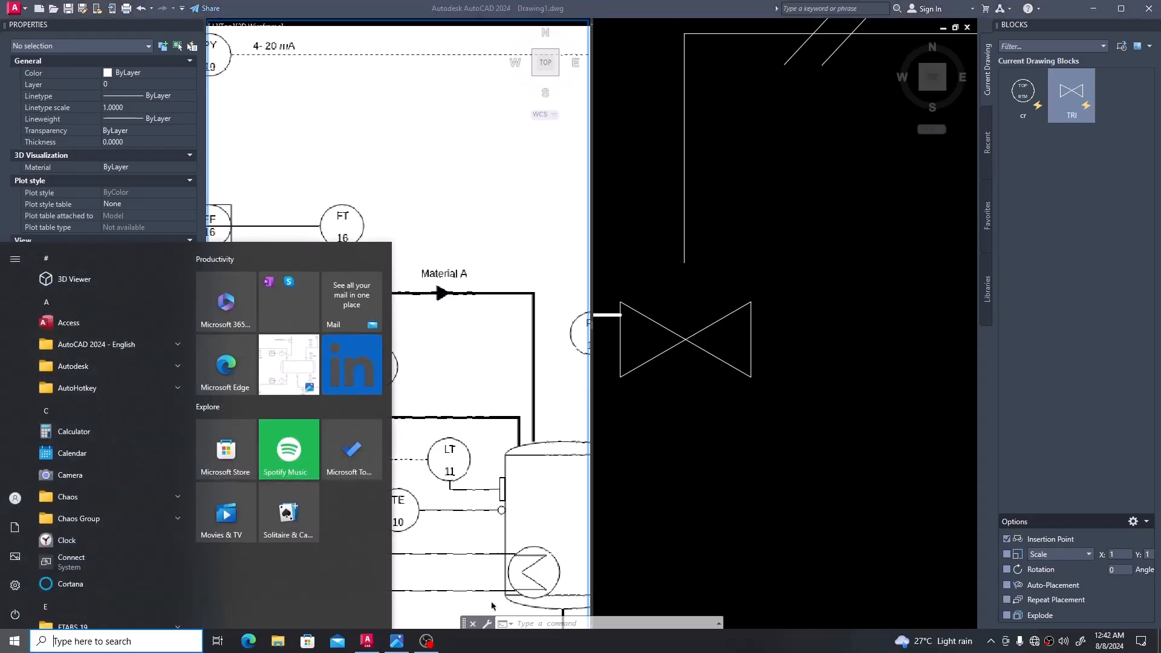